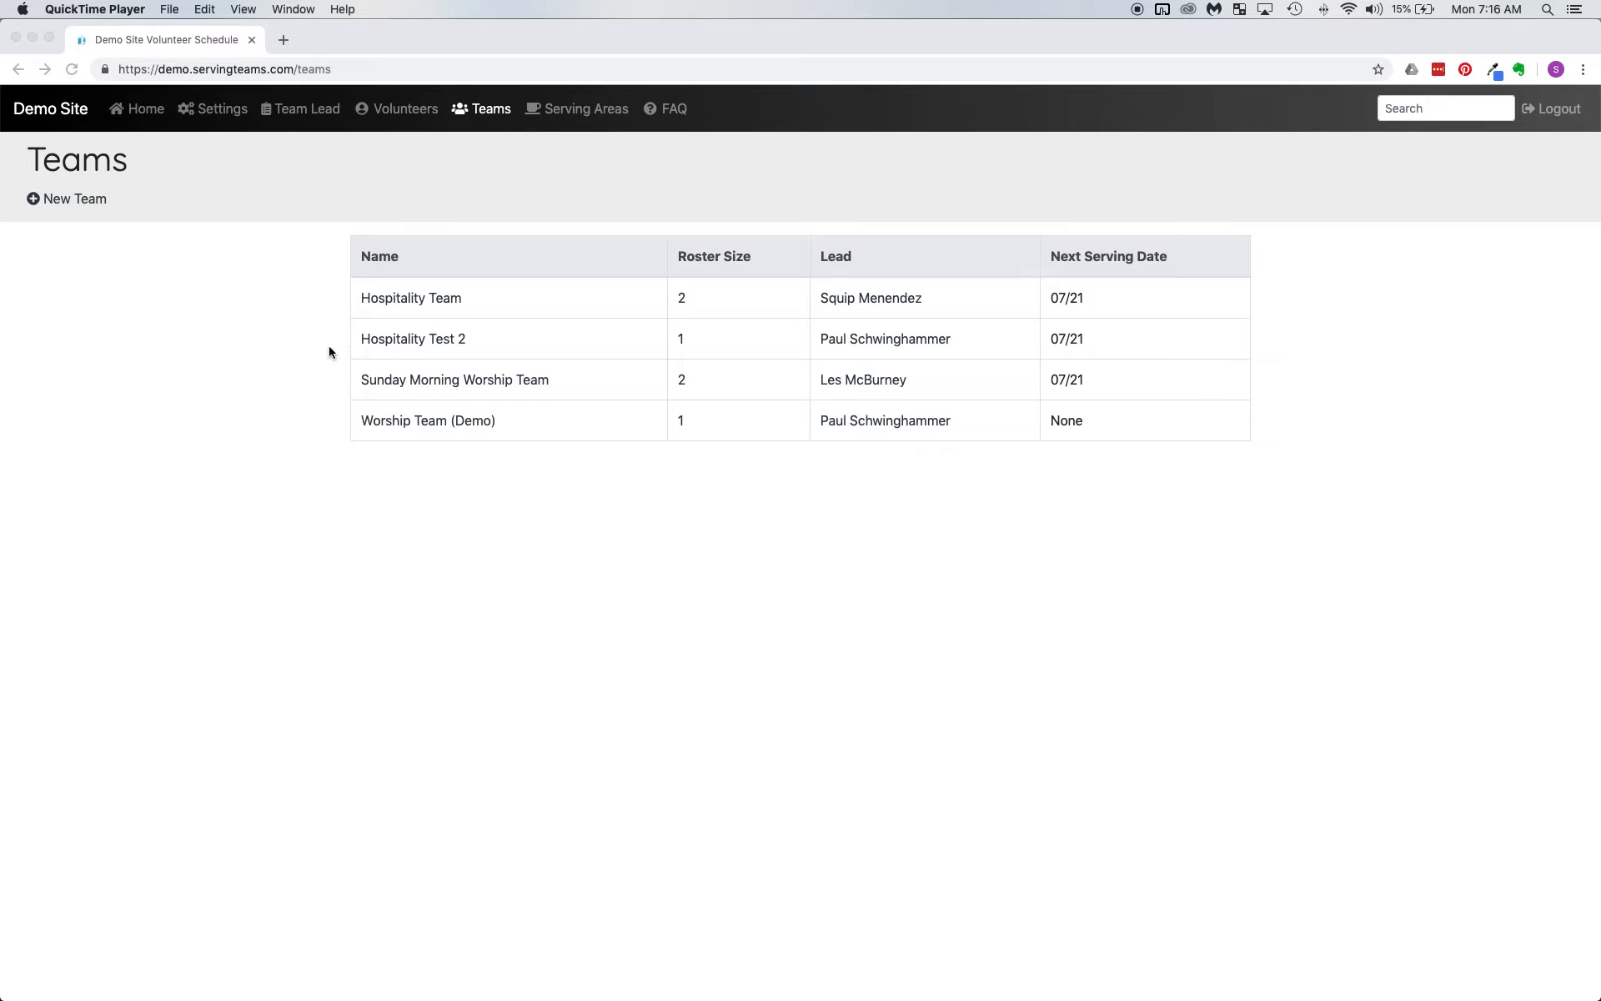
Open the roster of Worship Team (Demo) for editing
{"action": "left_click", "coordinate": [436, 437]}
{"action": "left_click", "coordinate": [434, 422]}
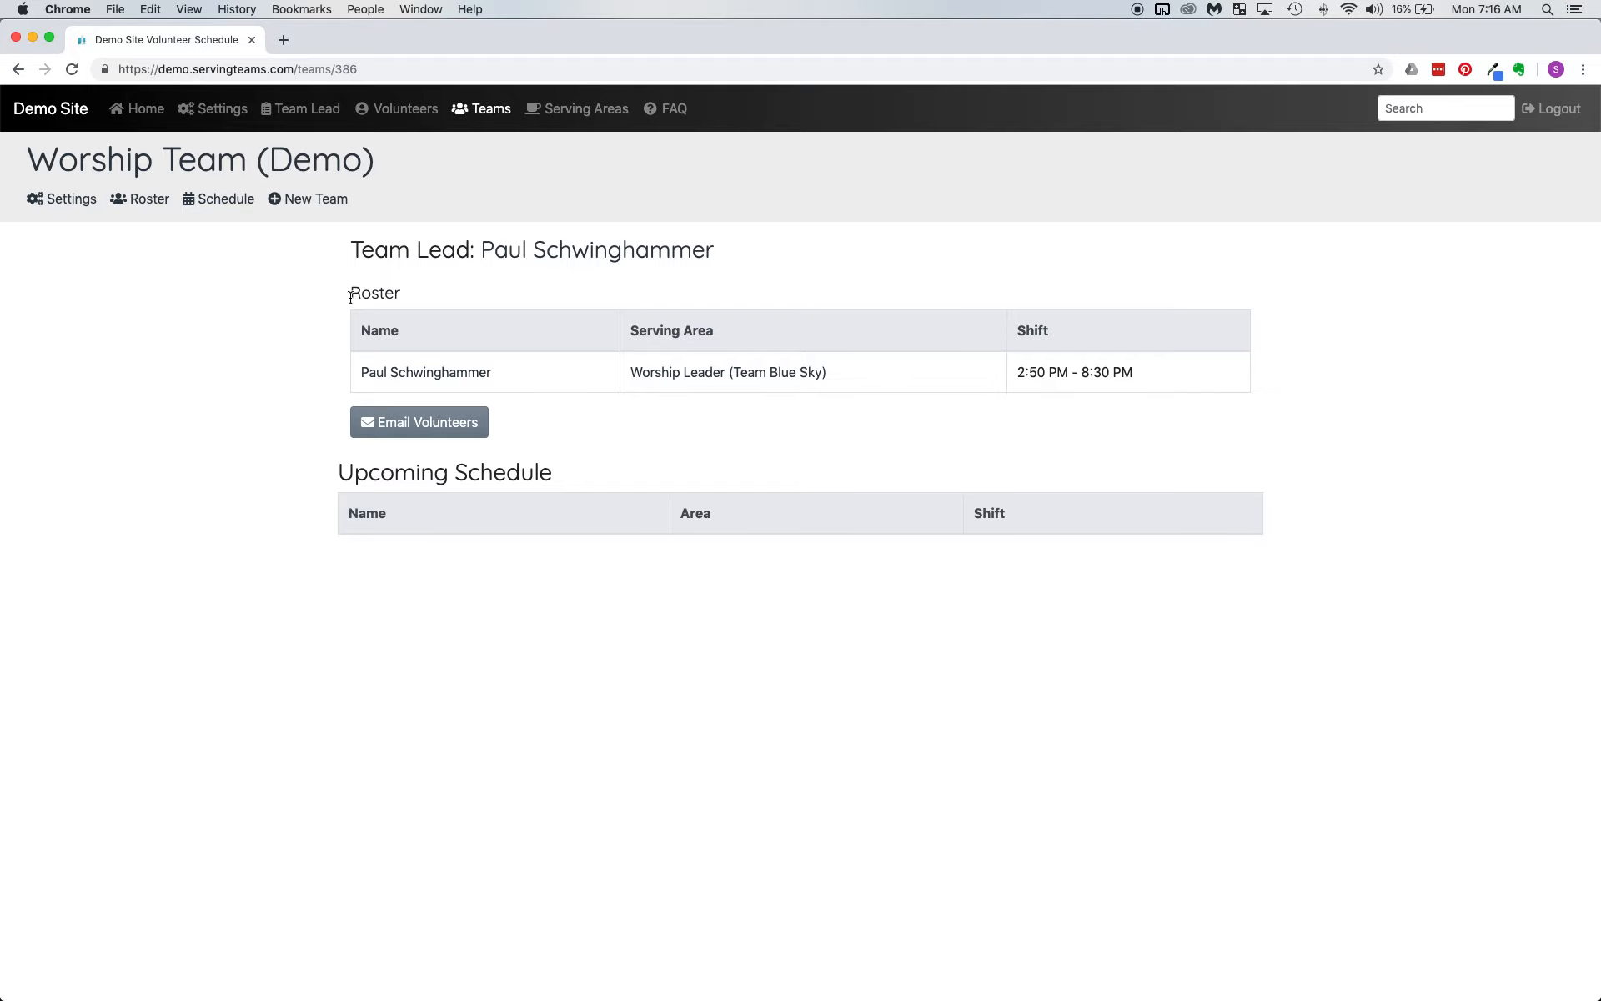
{"action": "left_click", "coordinate": [127, 205]}
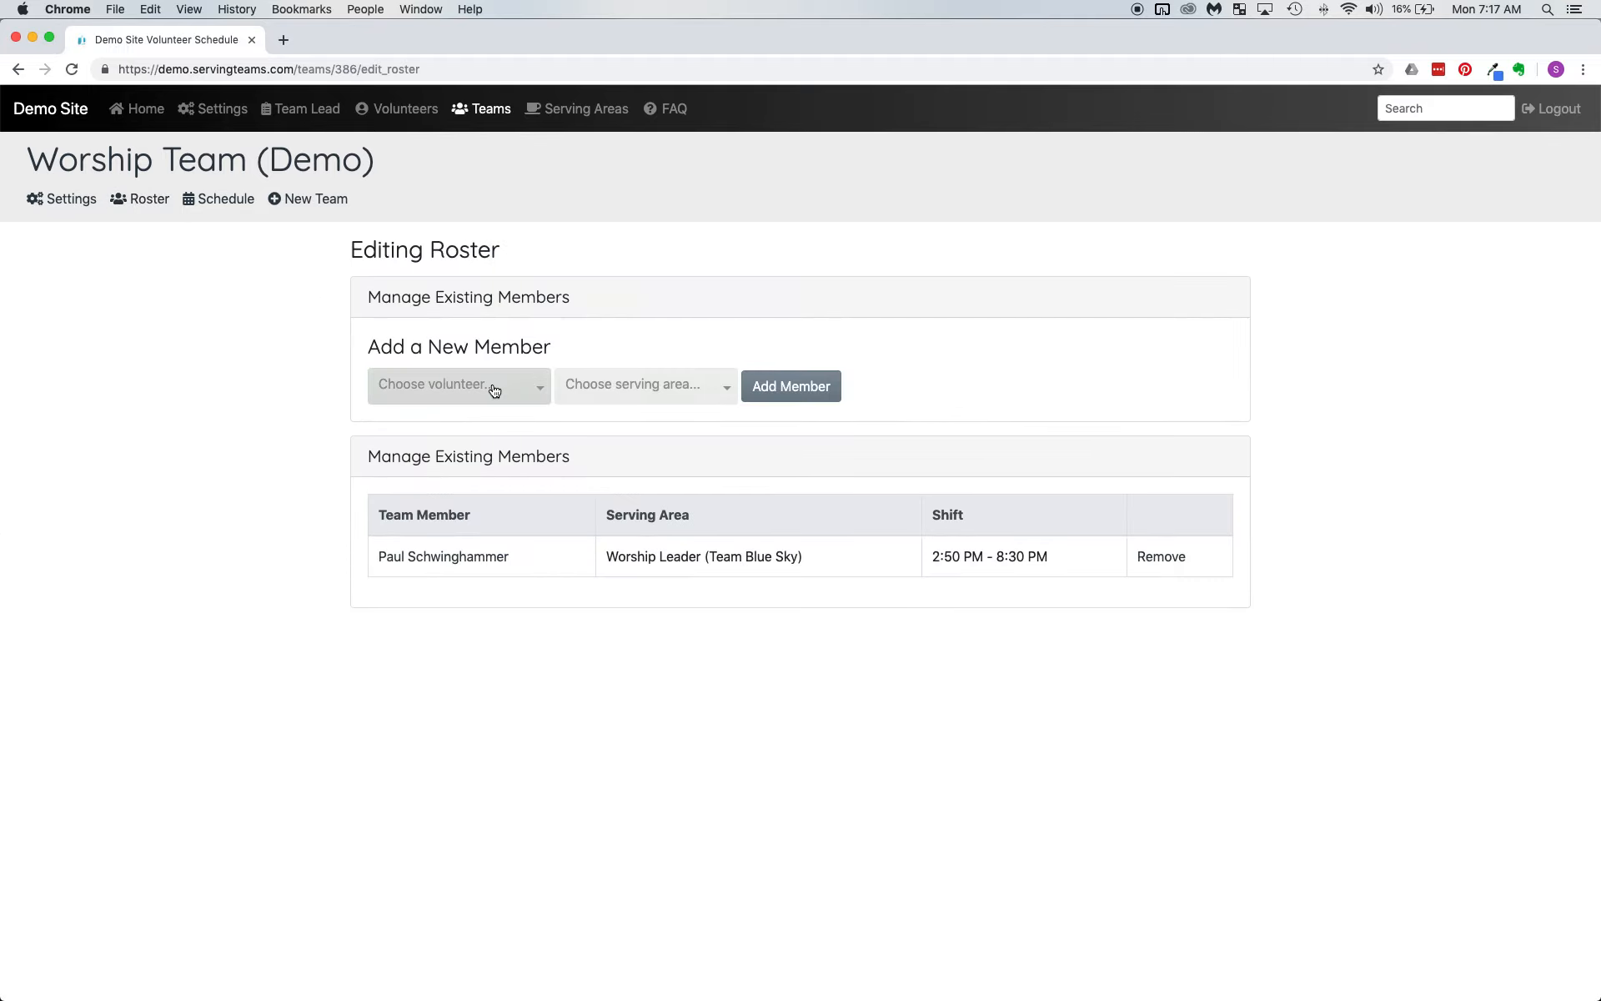
Add the first and second listed volunteers to the team roster, both in the Backup Electric (Sunday Morning) serving area
{"action": "left_click", "coordinate": [495, 388]}
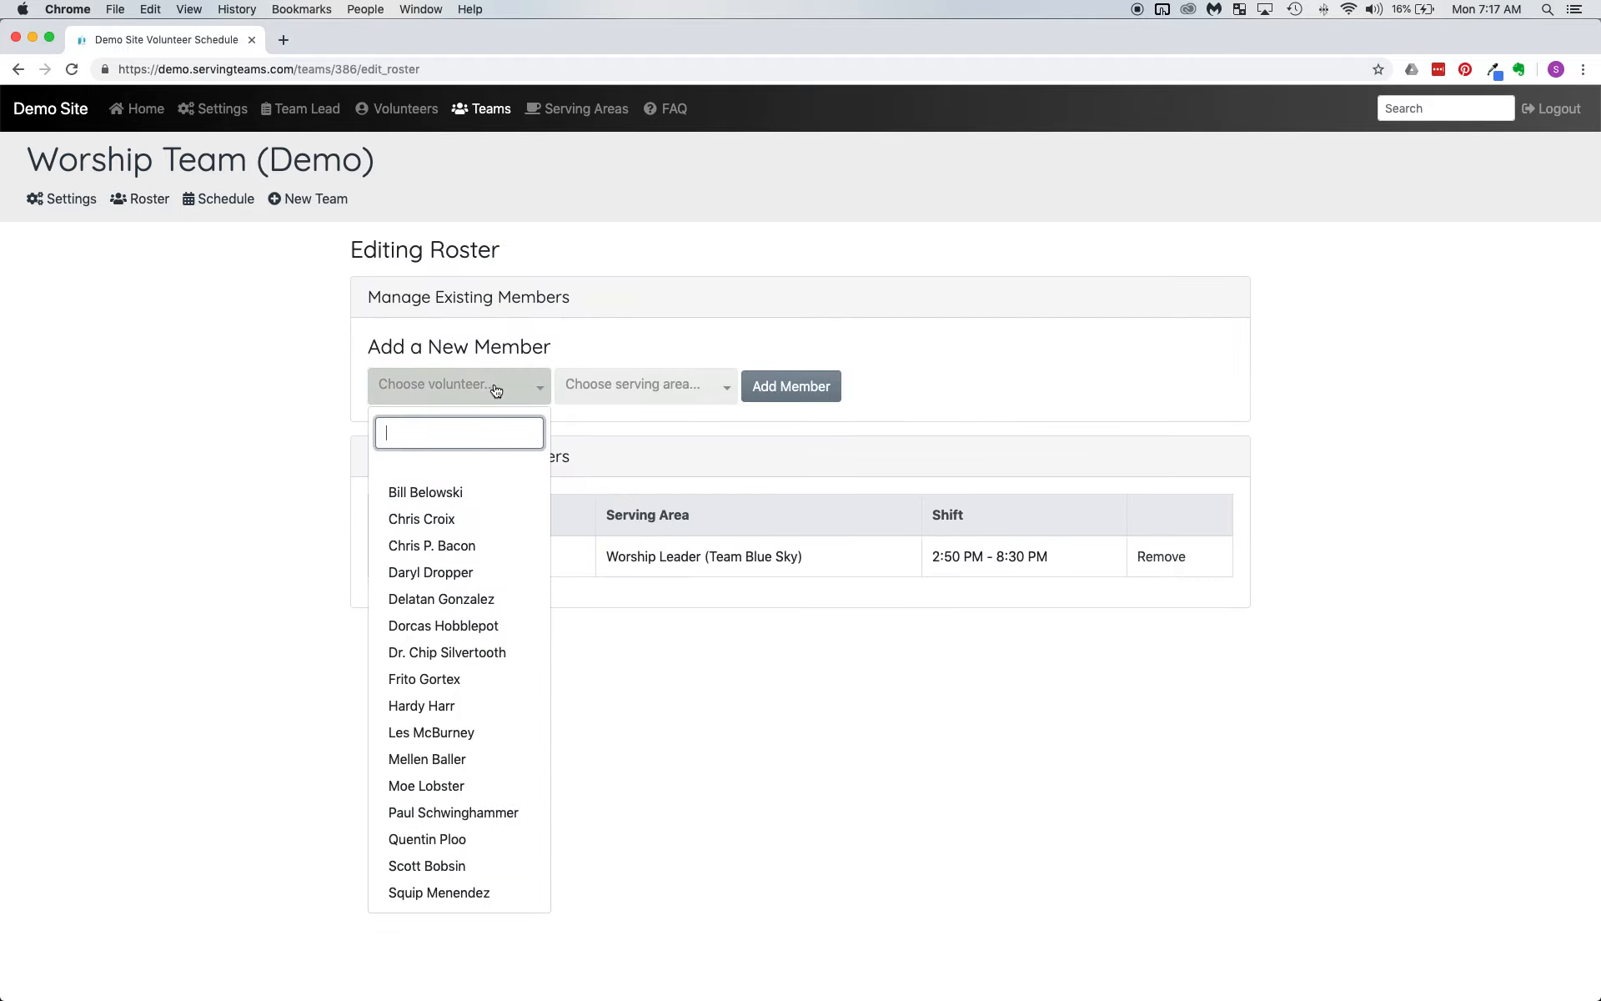
{"action": "left_click", "coordinate": [467, 492]}
{"action": "left_click", "coordinate": [678, 402]}
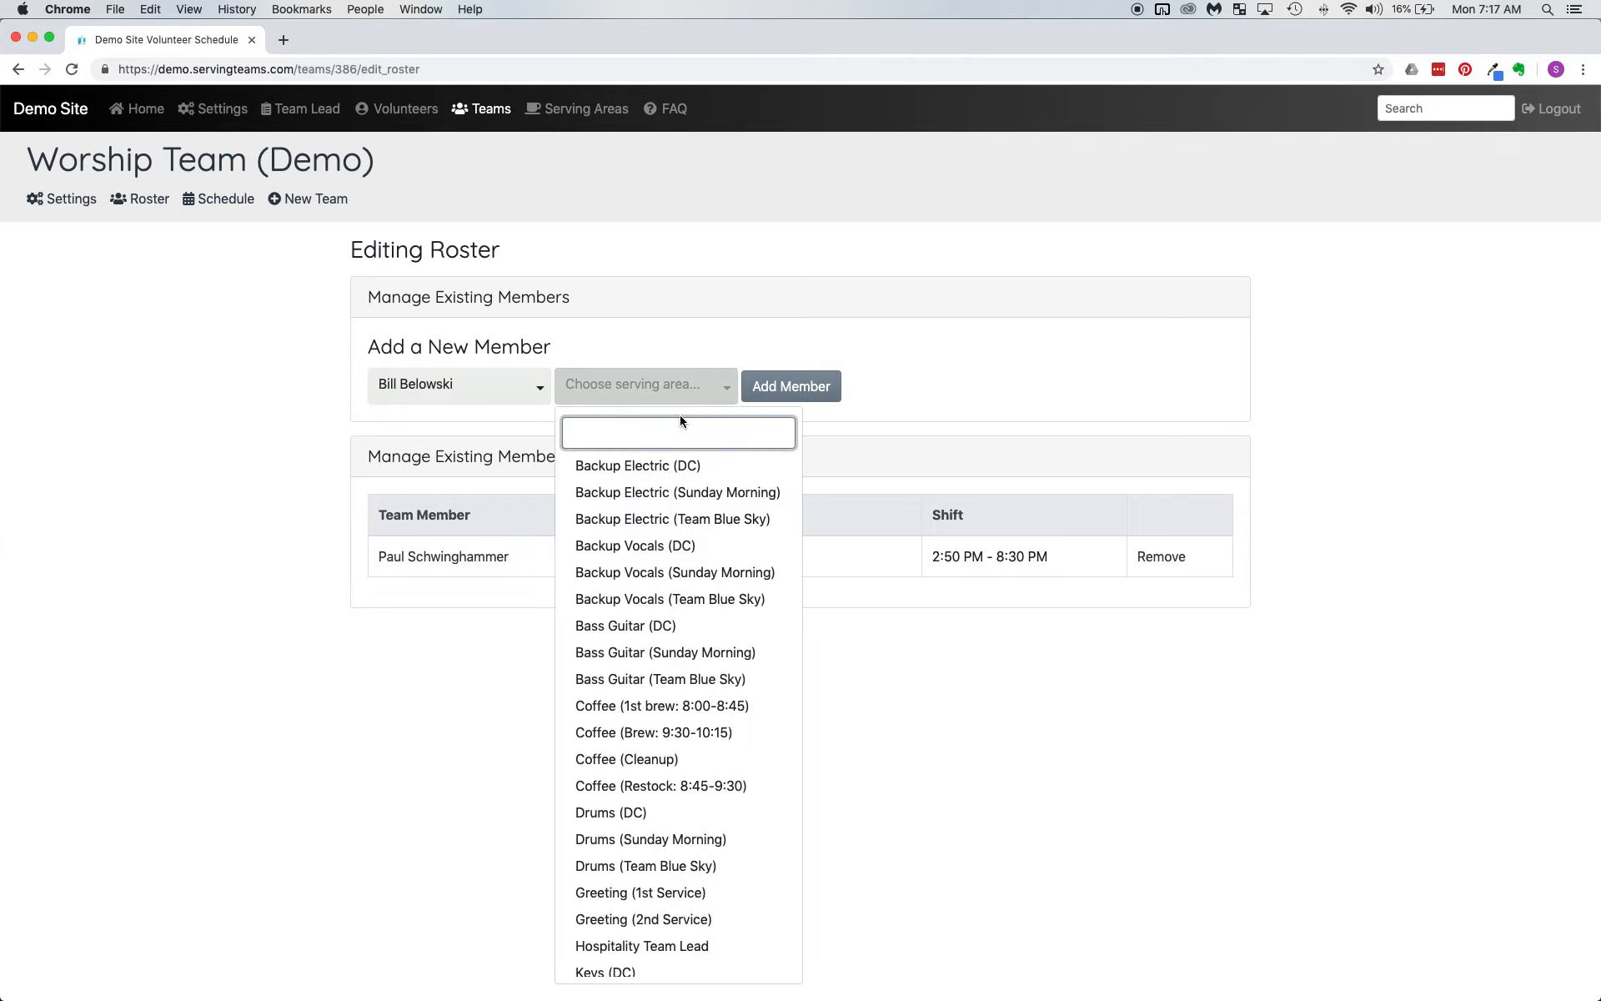
{"action": "type", "text": "back"}
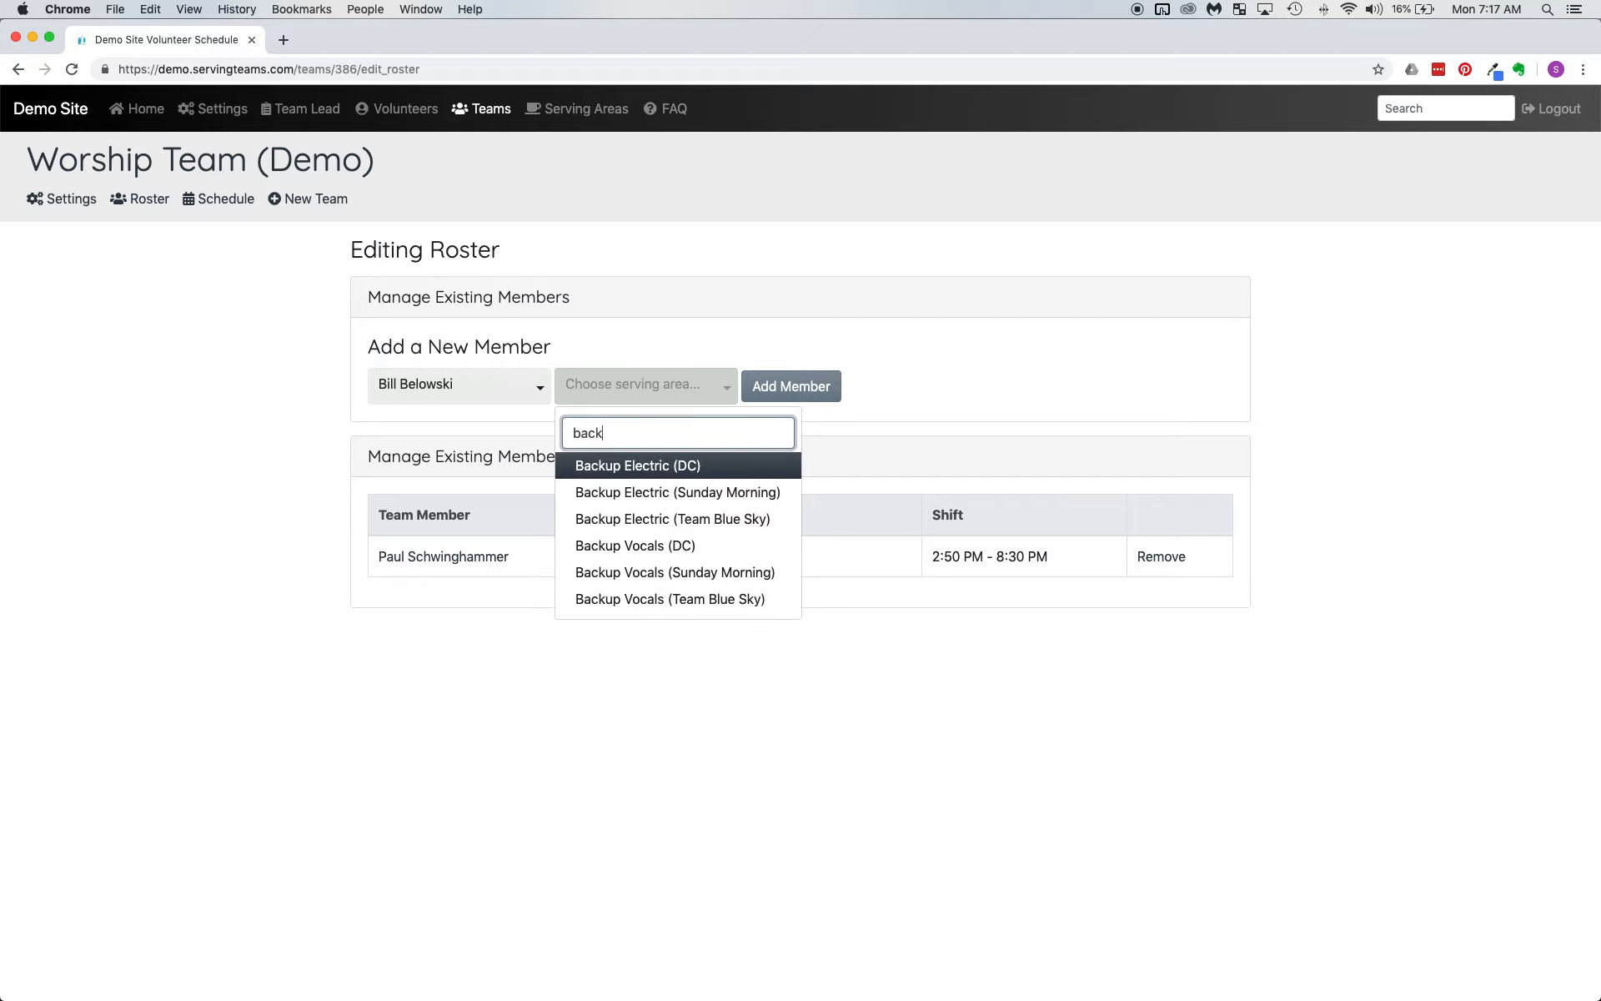
{"action": "key", "text": "Down"}
{"action": "key", "text": "Return"}
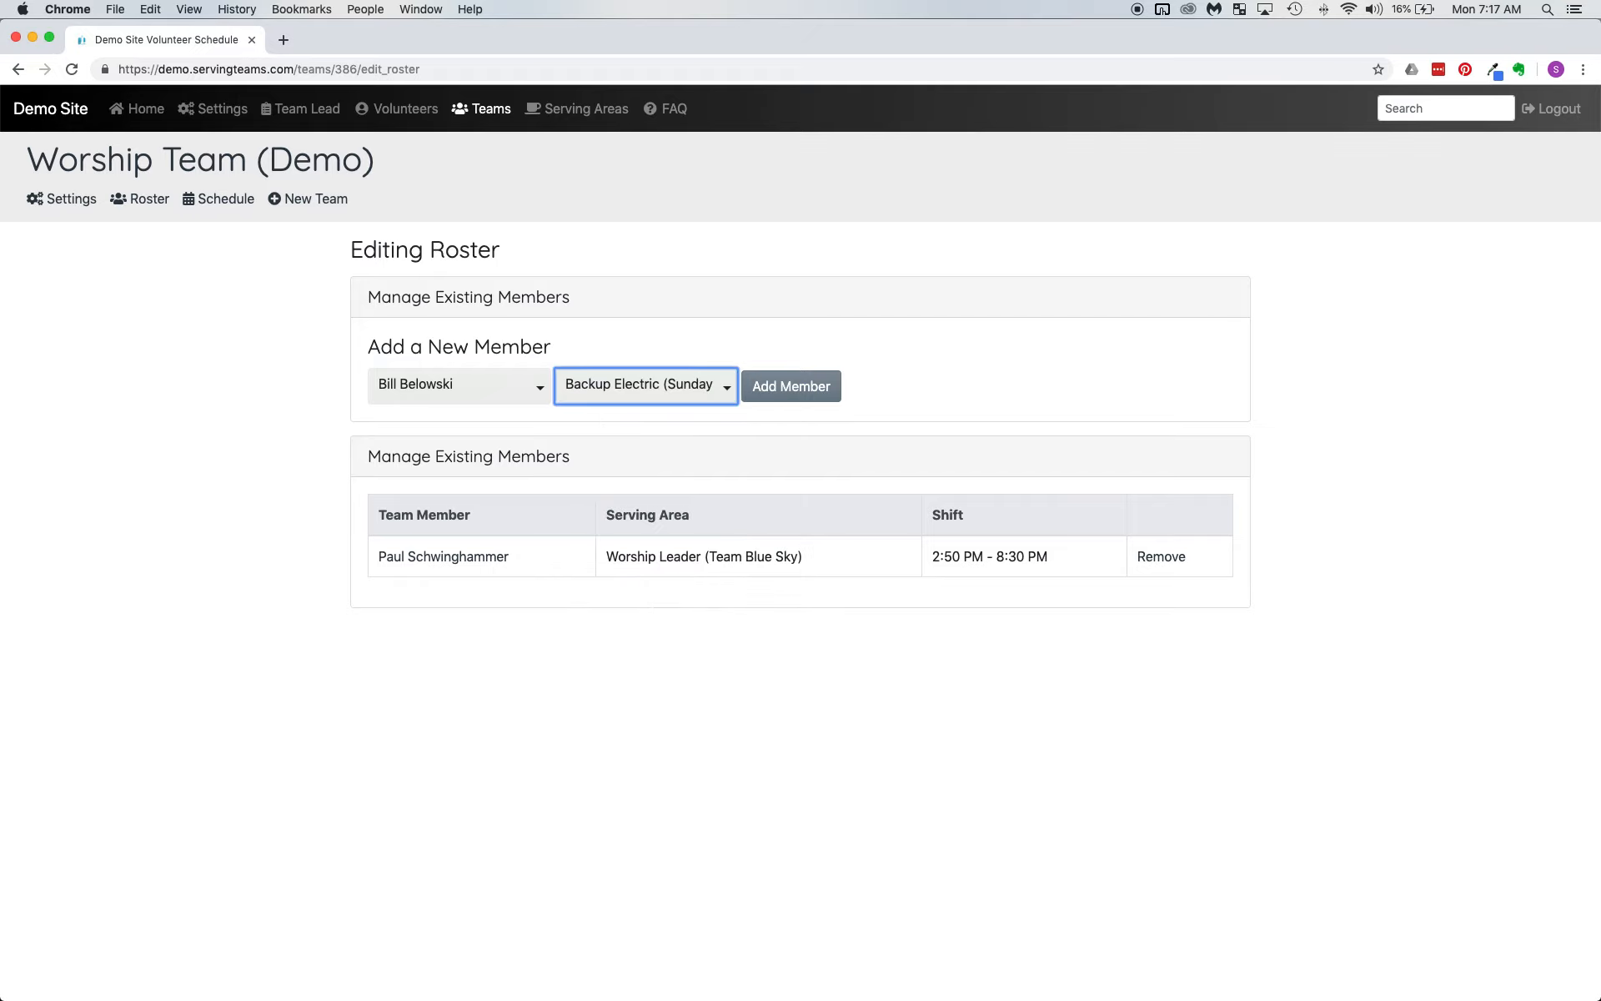
{"action": "left_click", "coordinate": [838, 395]}
{"action": "left_click", "coordinate": [499, 386]}
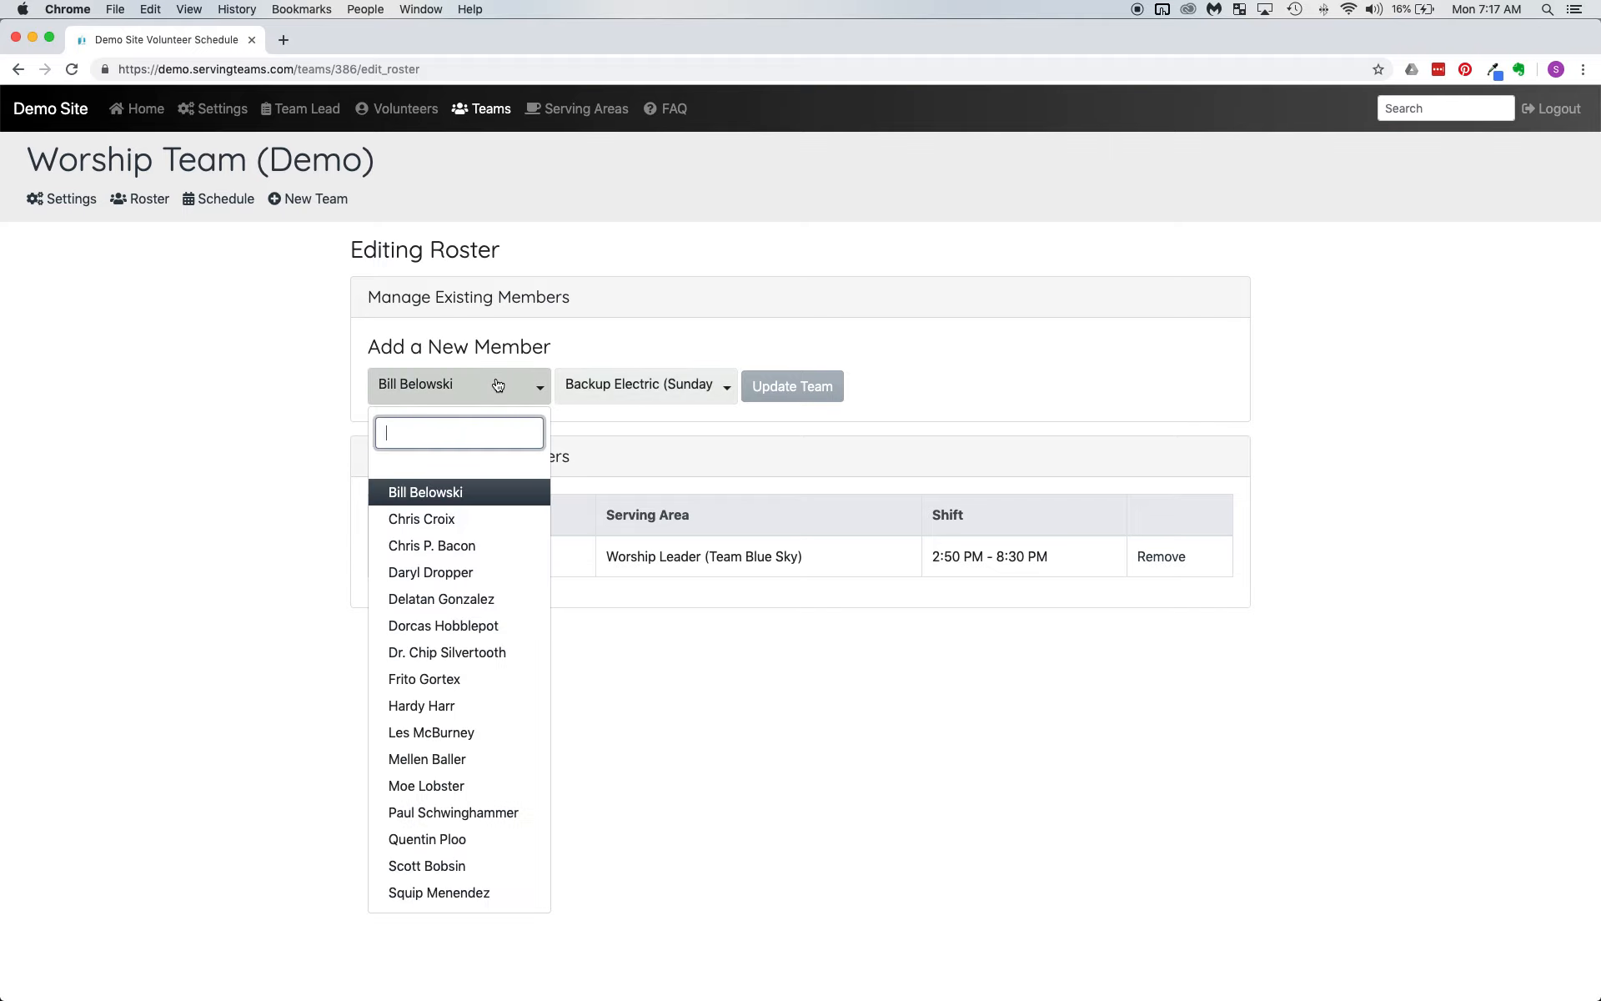
{"action": "left_click", "coordinate": [449, 519]}
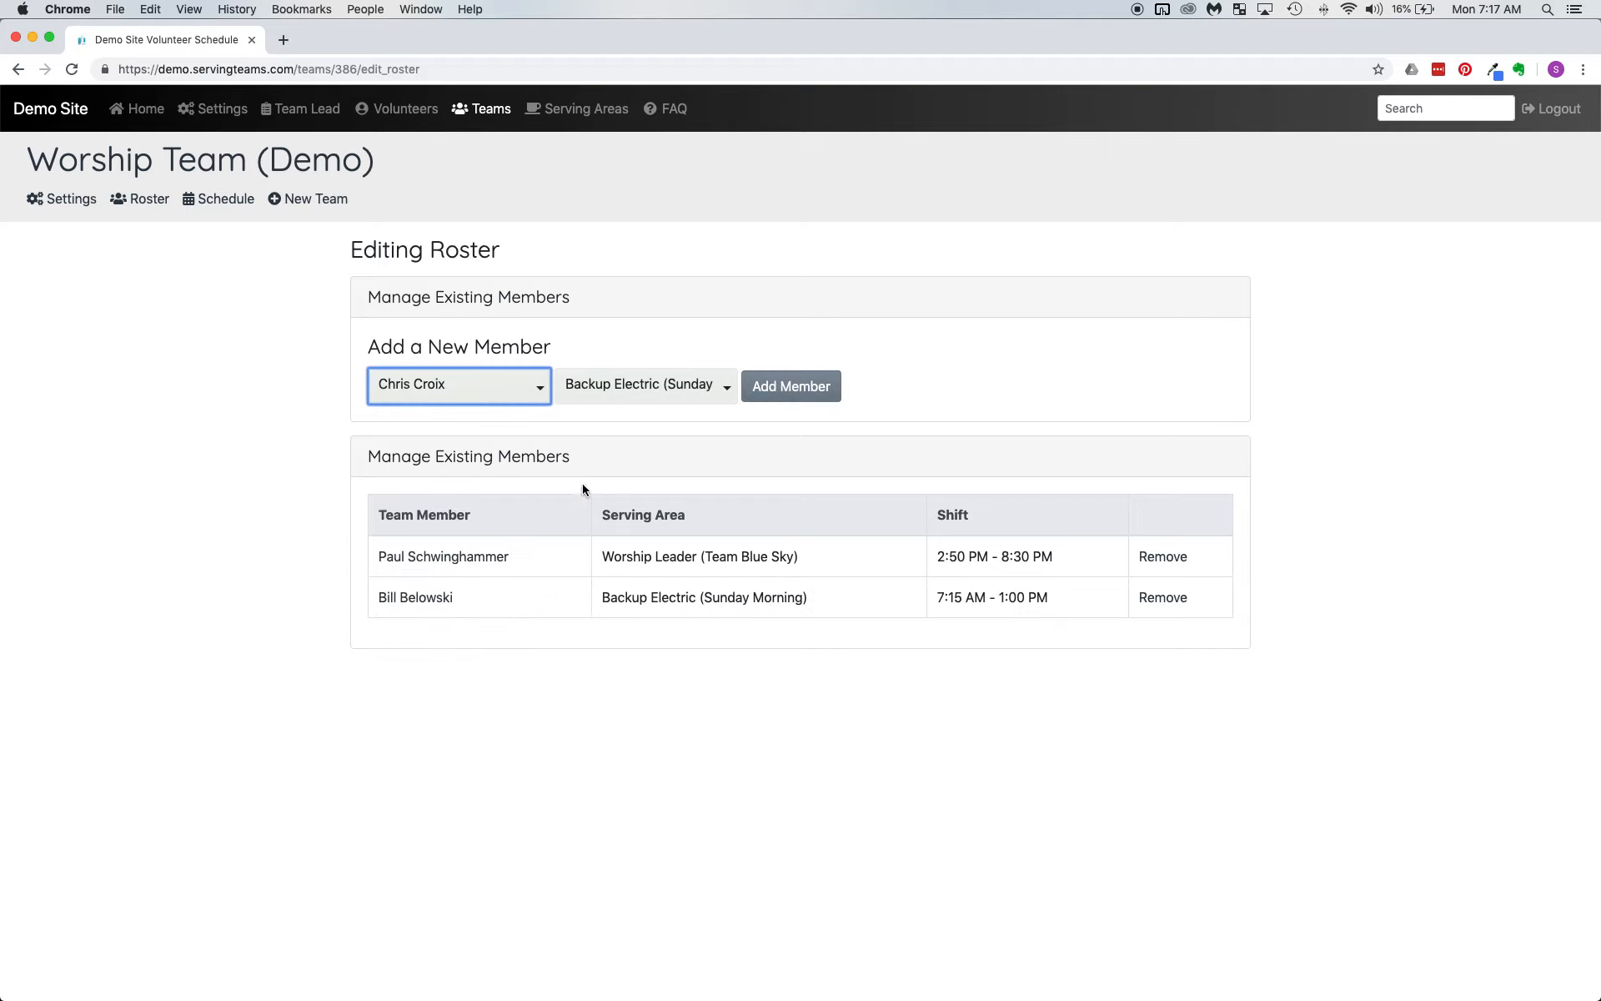
{"action": "left_click", "coordinate": [777, 401]}
Add the seventh listed volunteer to the roster in the Worship Leader (Sunday Morning) serving area
{"action": "left_click", "coordinate": [451, 398]}
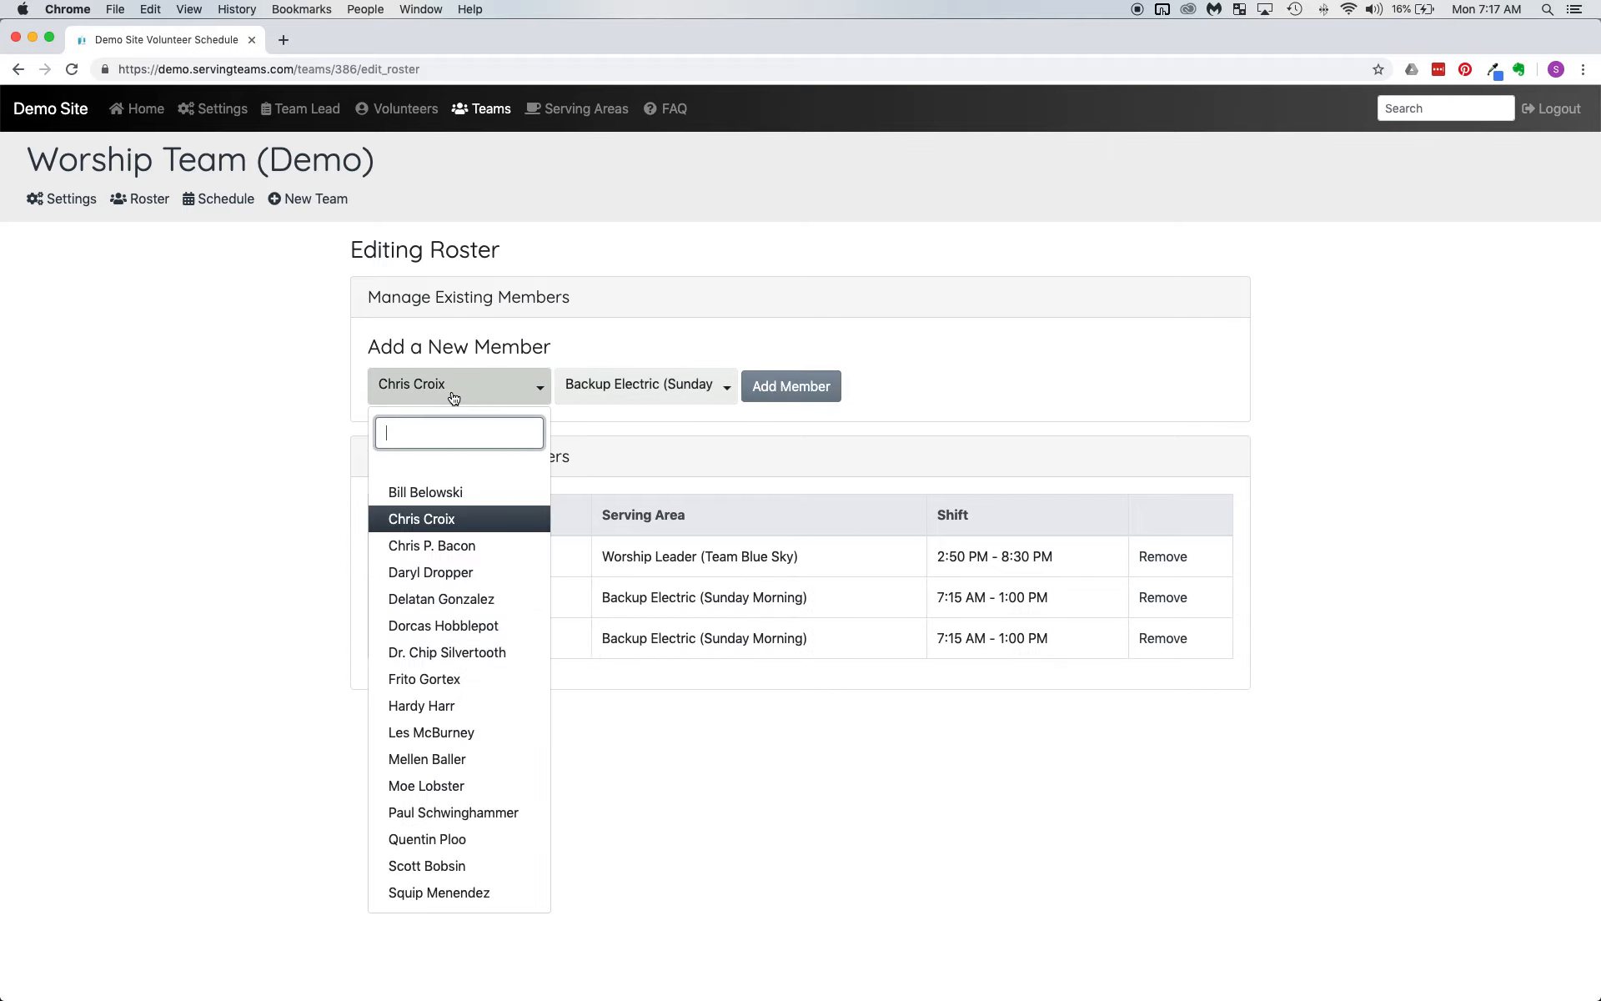
{"action": "left_click", "coordinate": [441, 658]}
{"action": "left_click", "coordinate": [665, 390]}
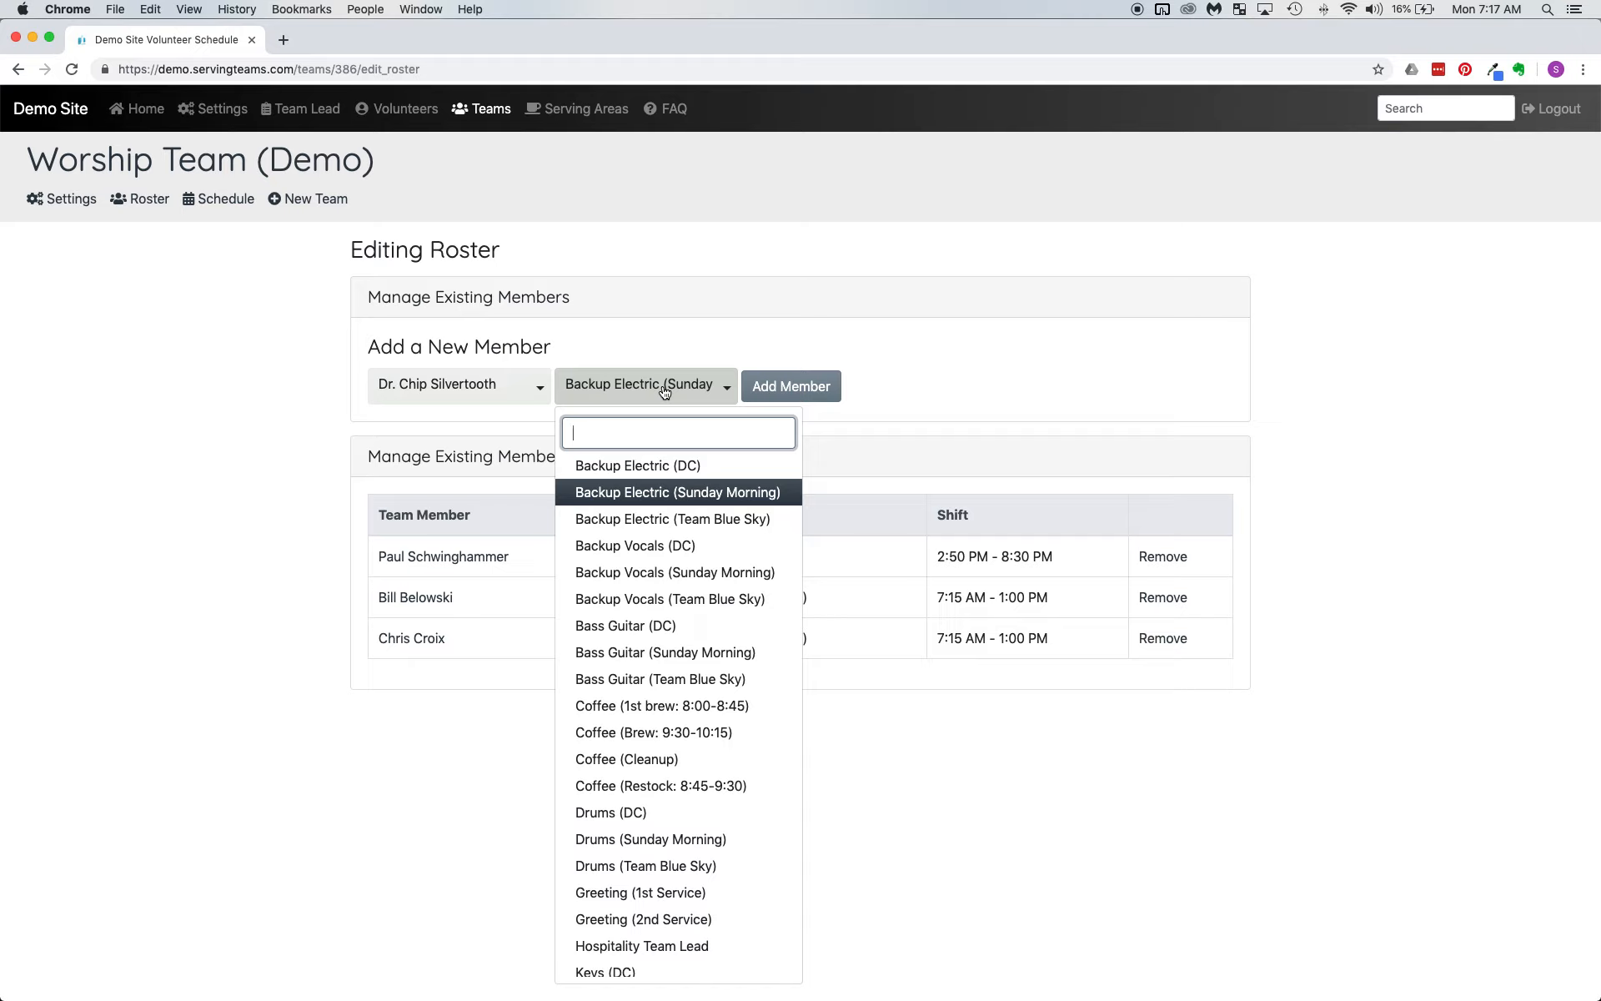
{"action": "type", "text": "wors"}
{"action": "key", "text": "Down"}
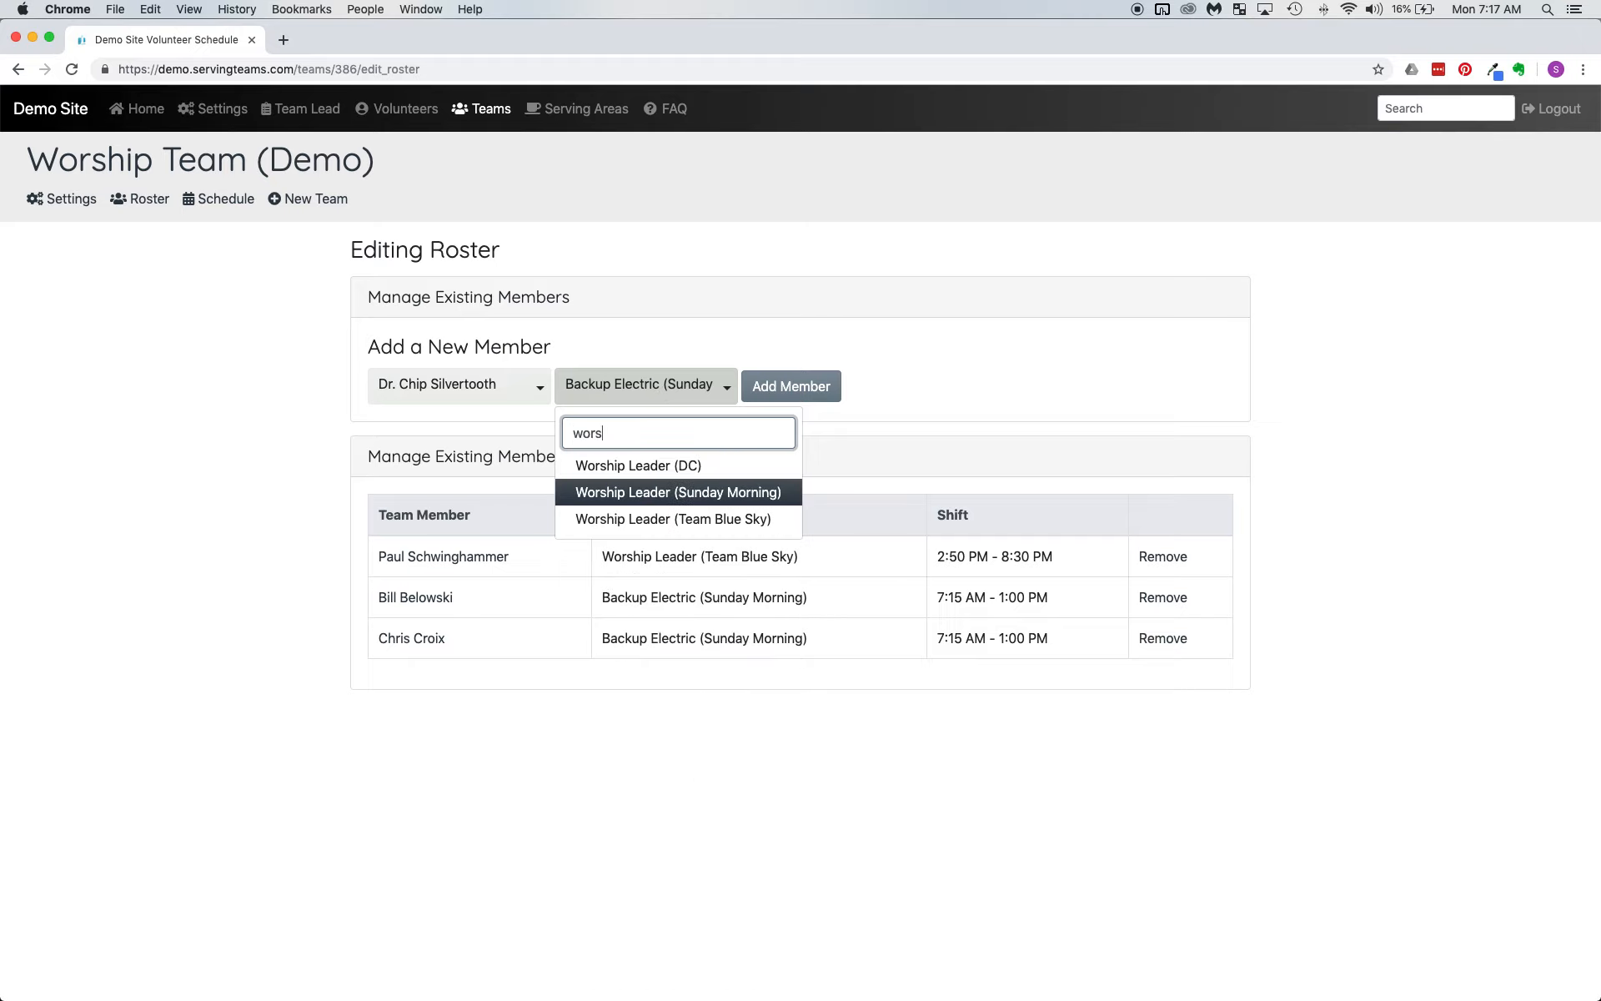
{"action": "key", "text": "Return"}
{"action": "left_click", "coordinate": [835, 392]}
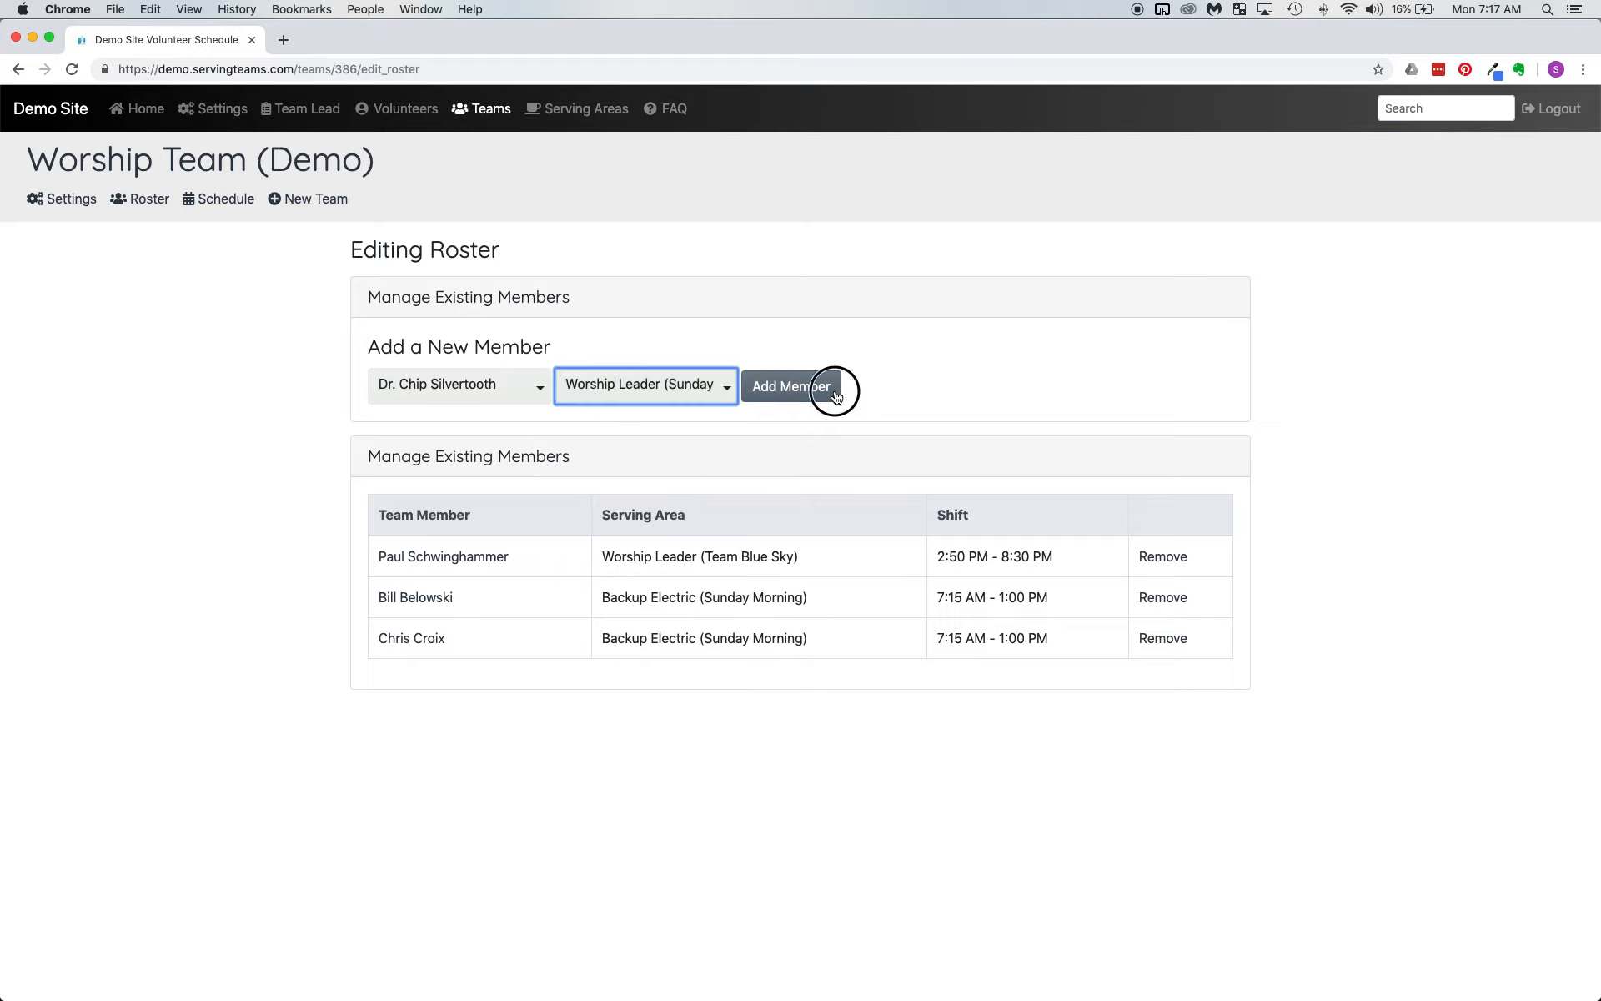
Add the fifth and eighth listed volunteers to the roster, both in the Lead Electric (DC) serving area
{"action": "left_click", "coordinate": [542, 386]}
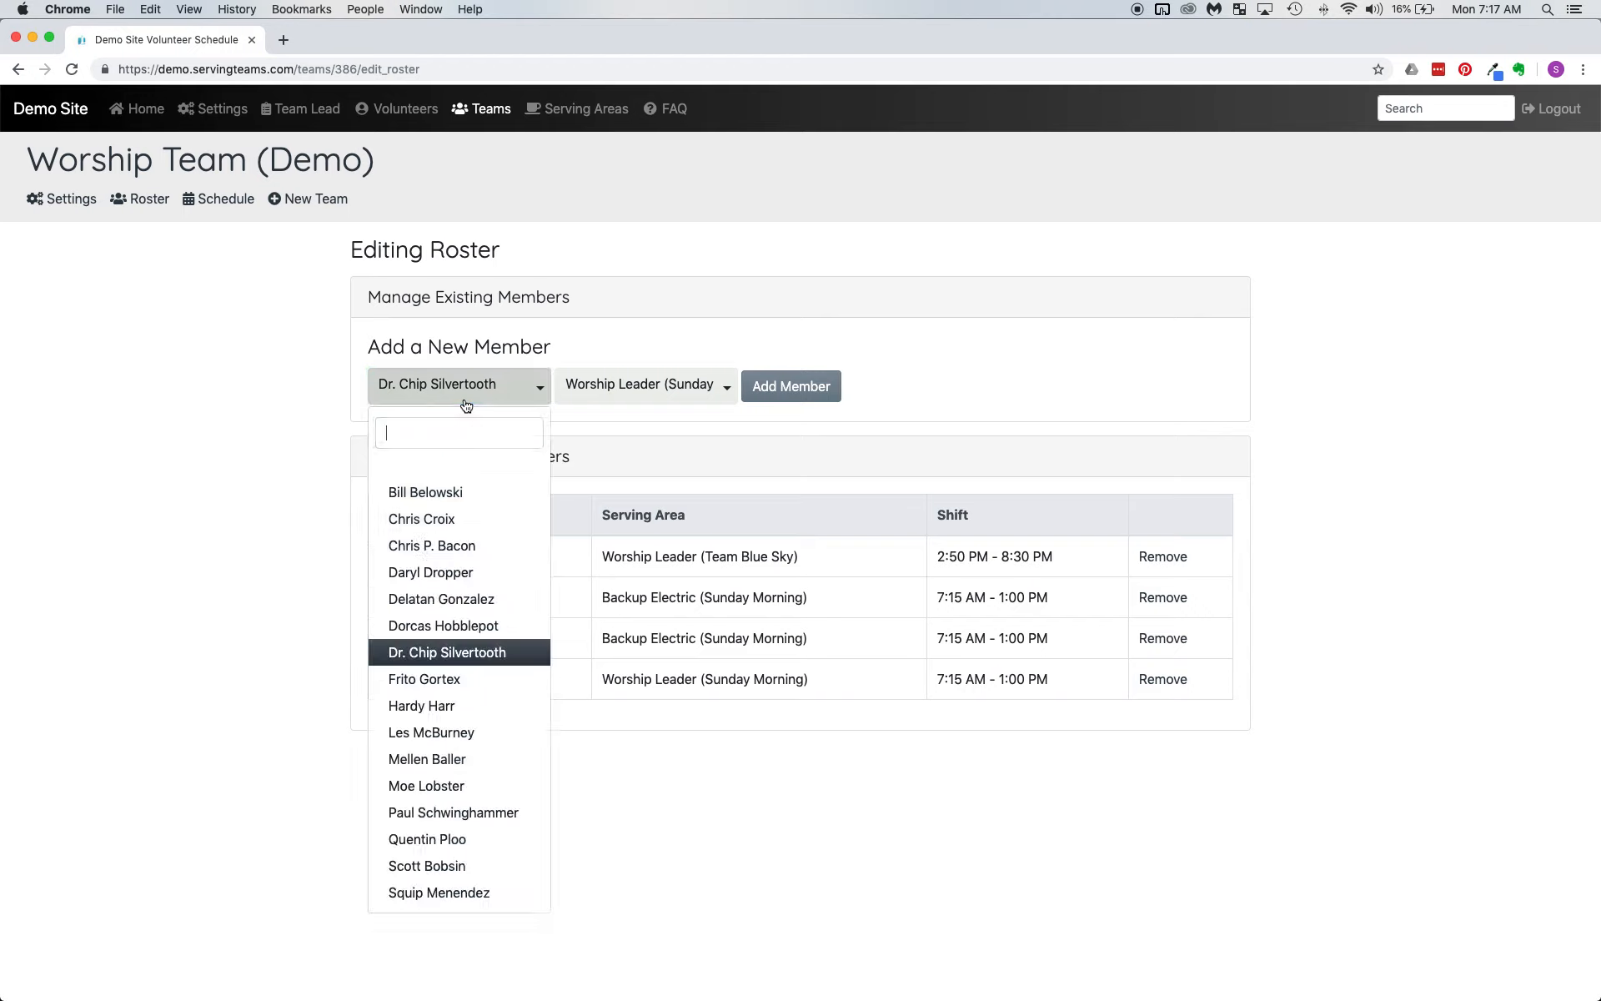
{"action": "left_click", "coordinate": [400, 734]}
{"action": "left_click", "coordinate": [633, 386]}
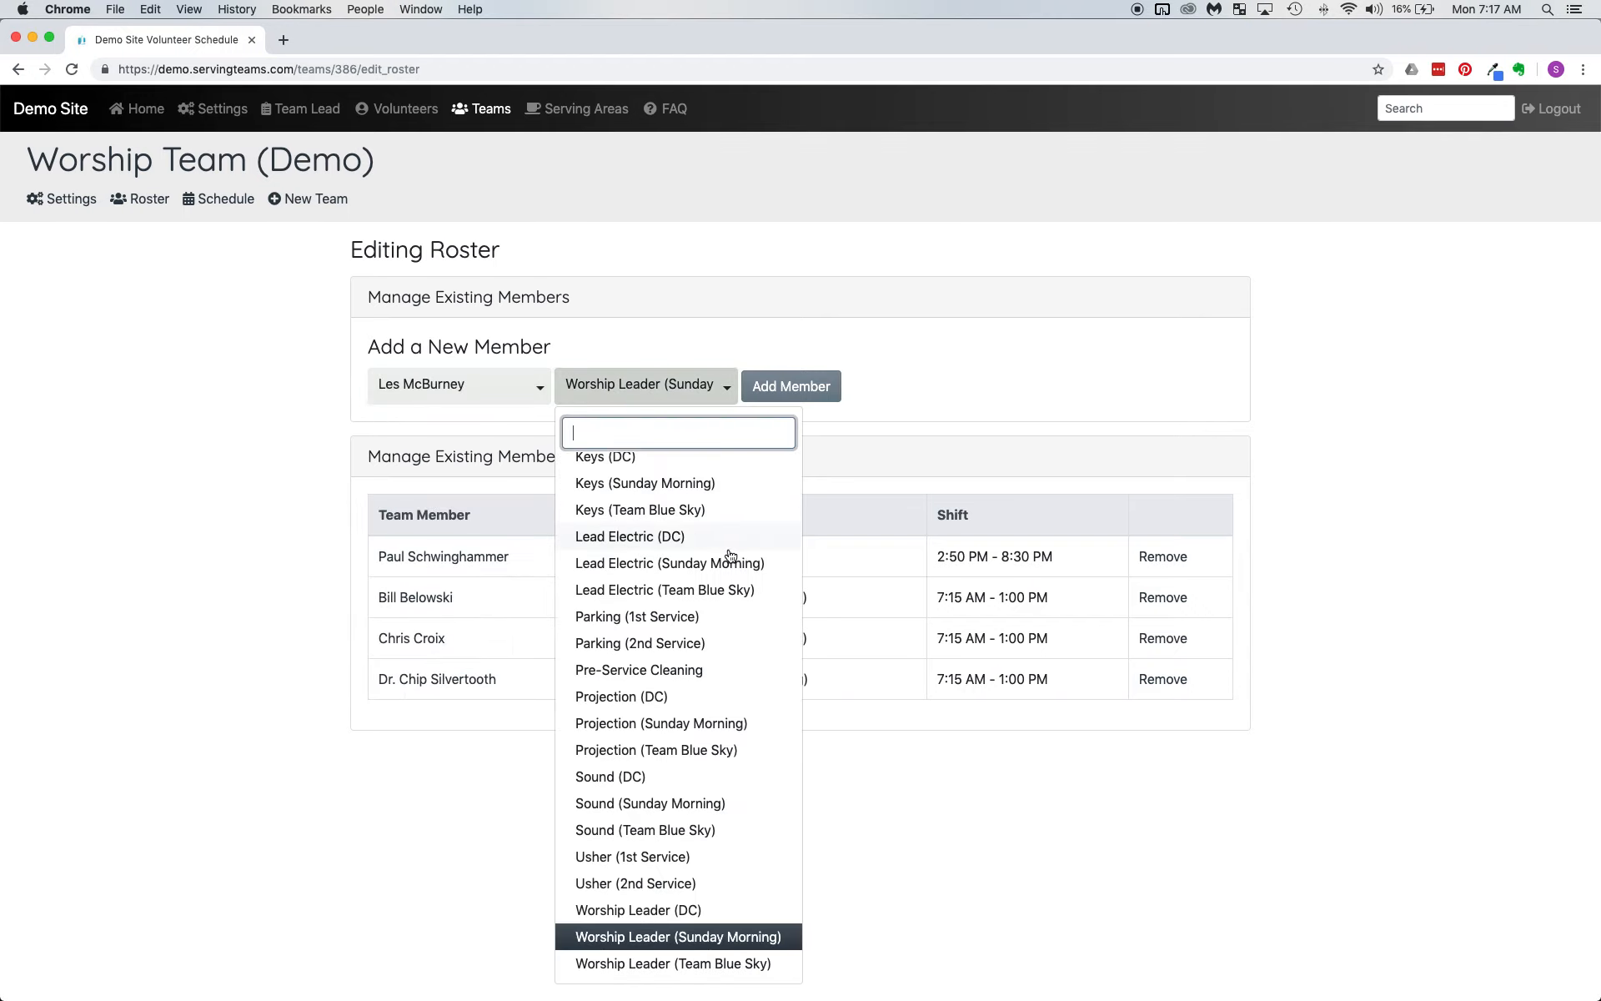
{"action": "left_click", "coordinate": [641, 541]}
{"action": "left_click", "coordinate": [500, 384]}
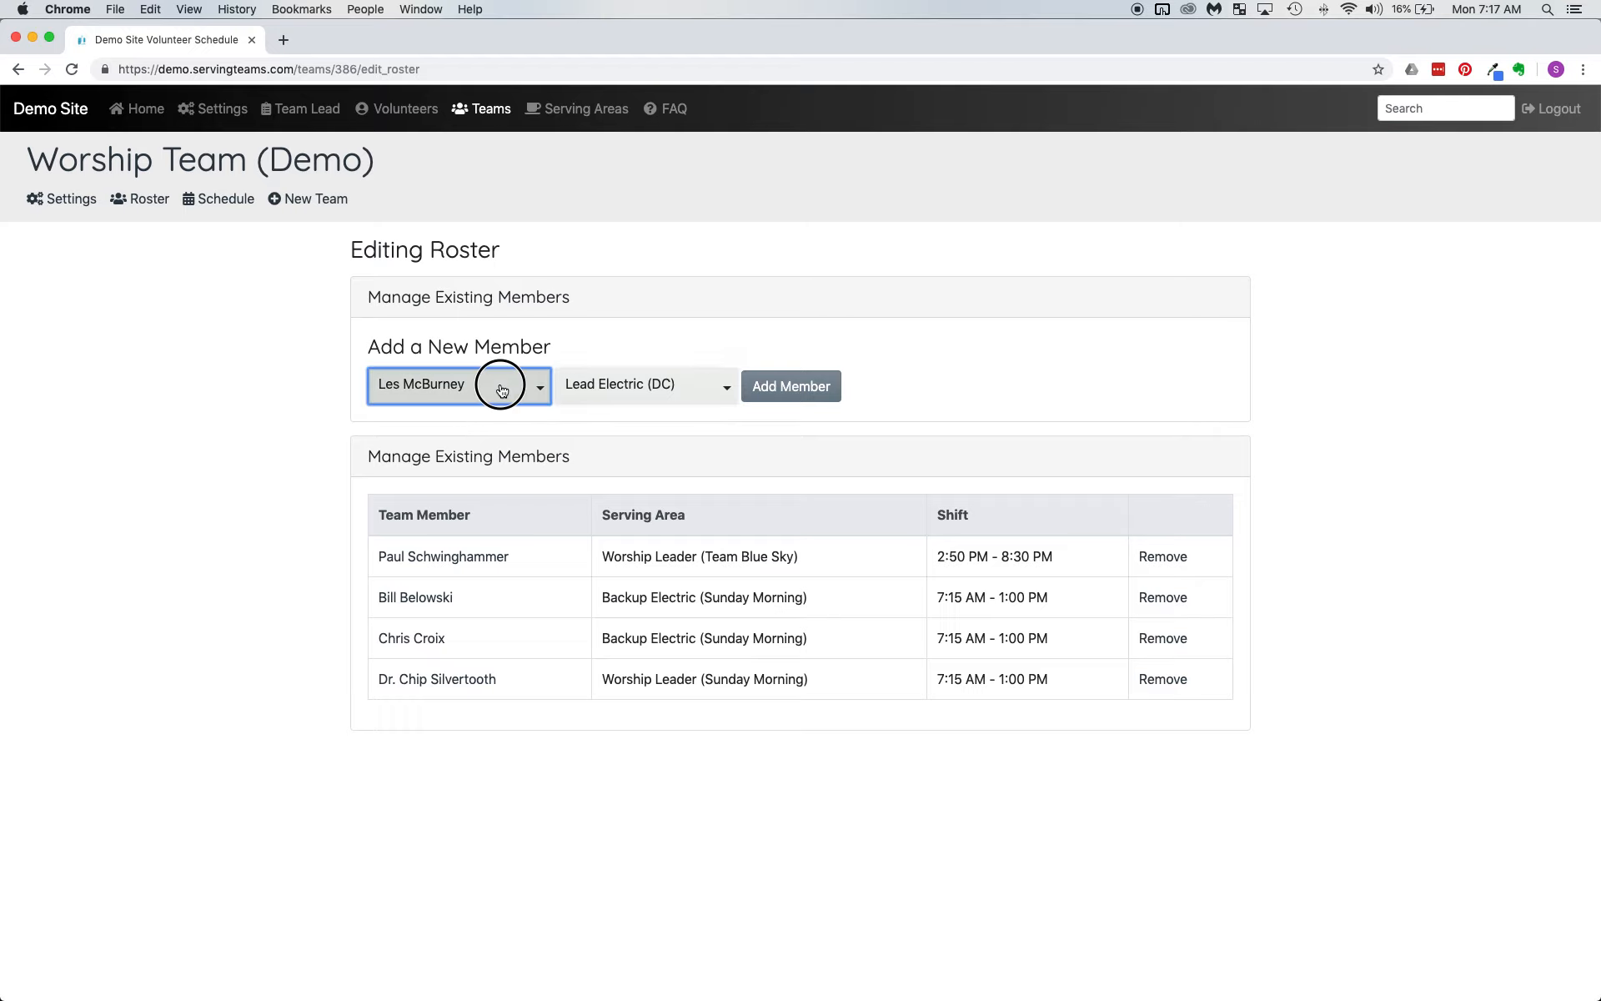
{"action": "left_click", "coordinate": [479, 601]}
{"action": "left_click", "coordinate": [789, 397]}
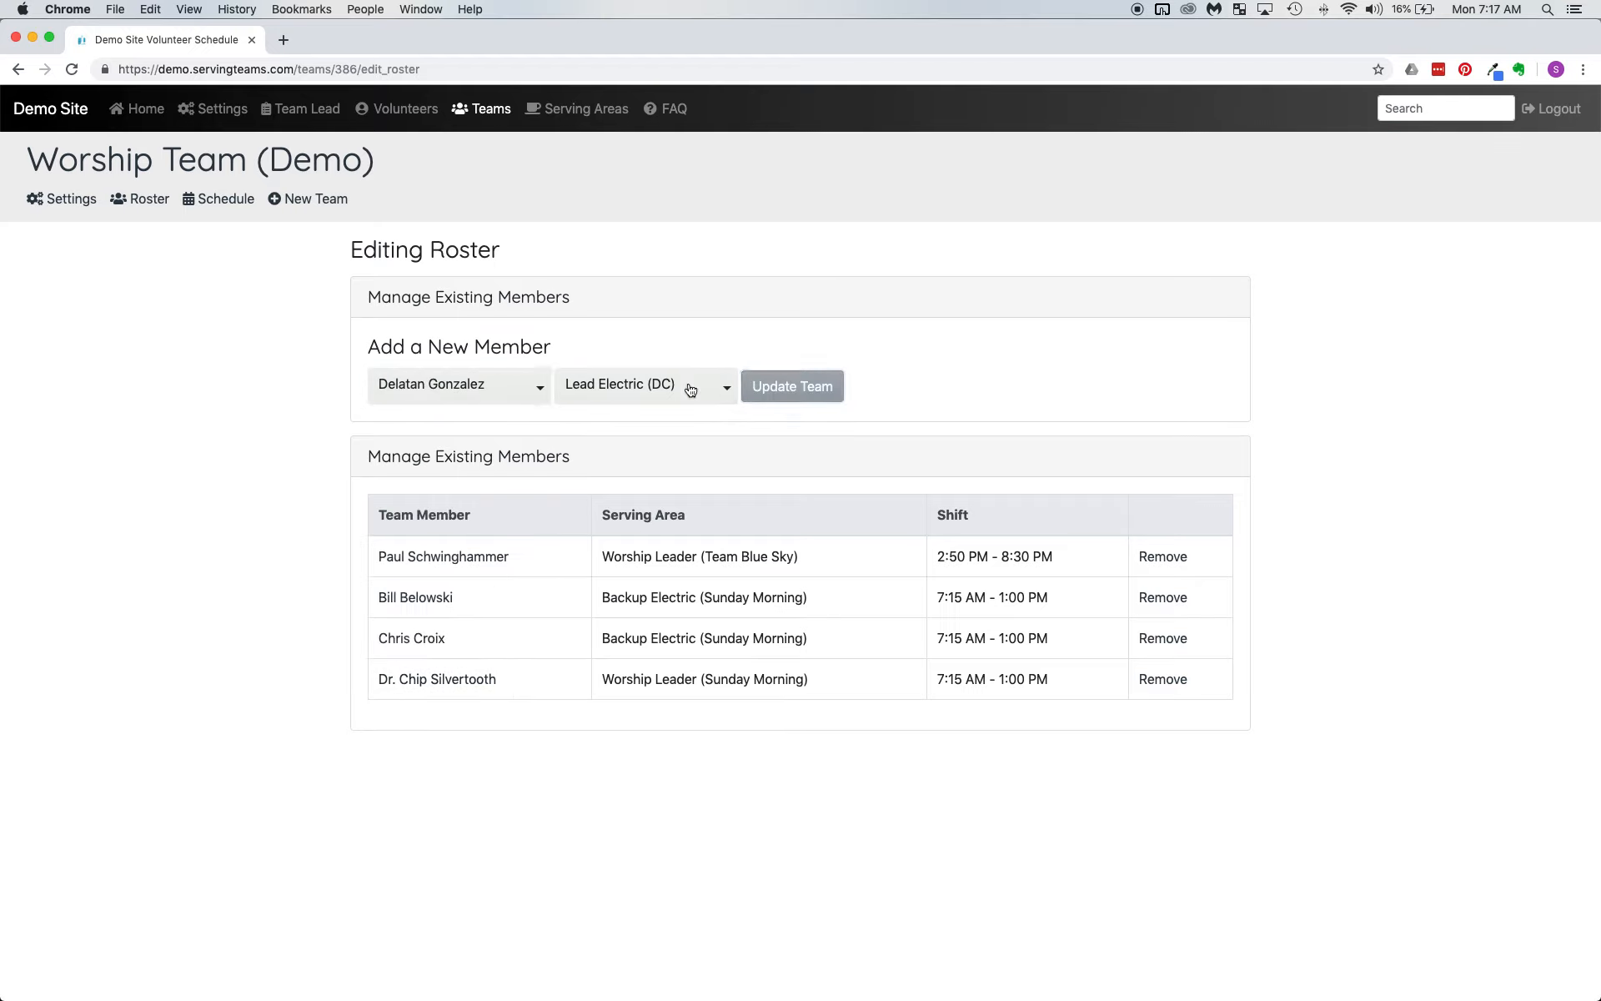
{"action": "left_click", "coordinate": [493, 384]}
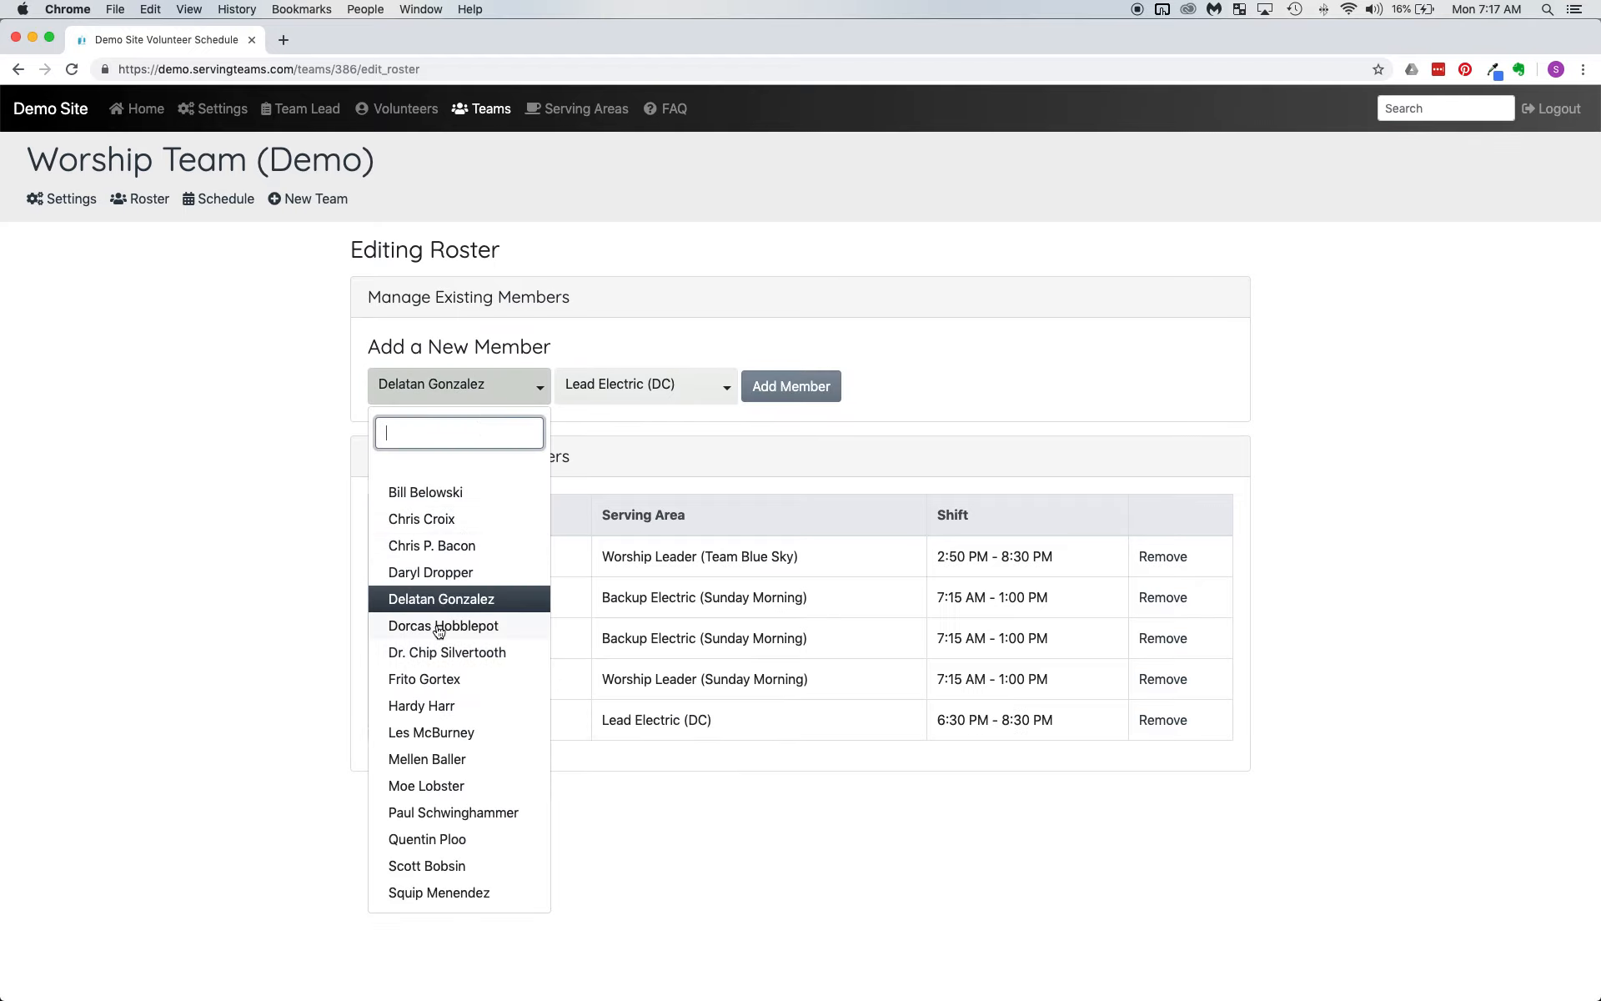
{"action": "left_click", "coordinate": [453, 684]}
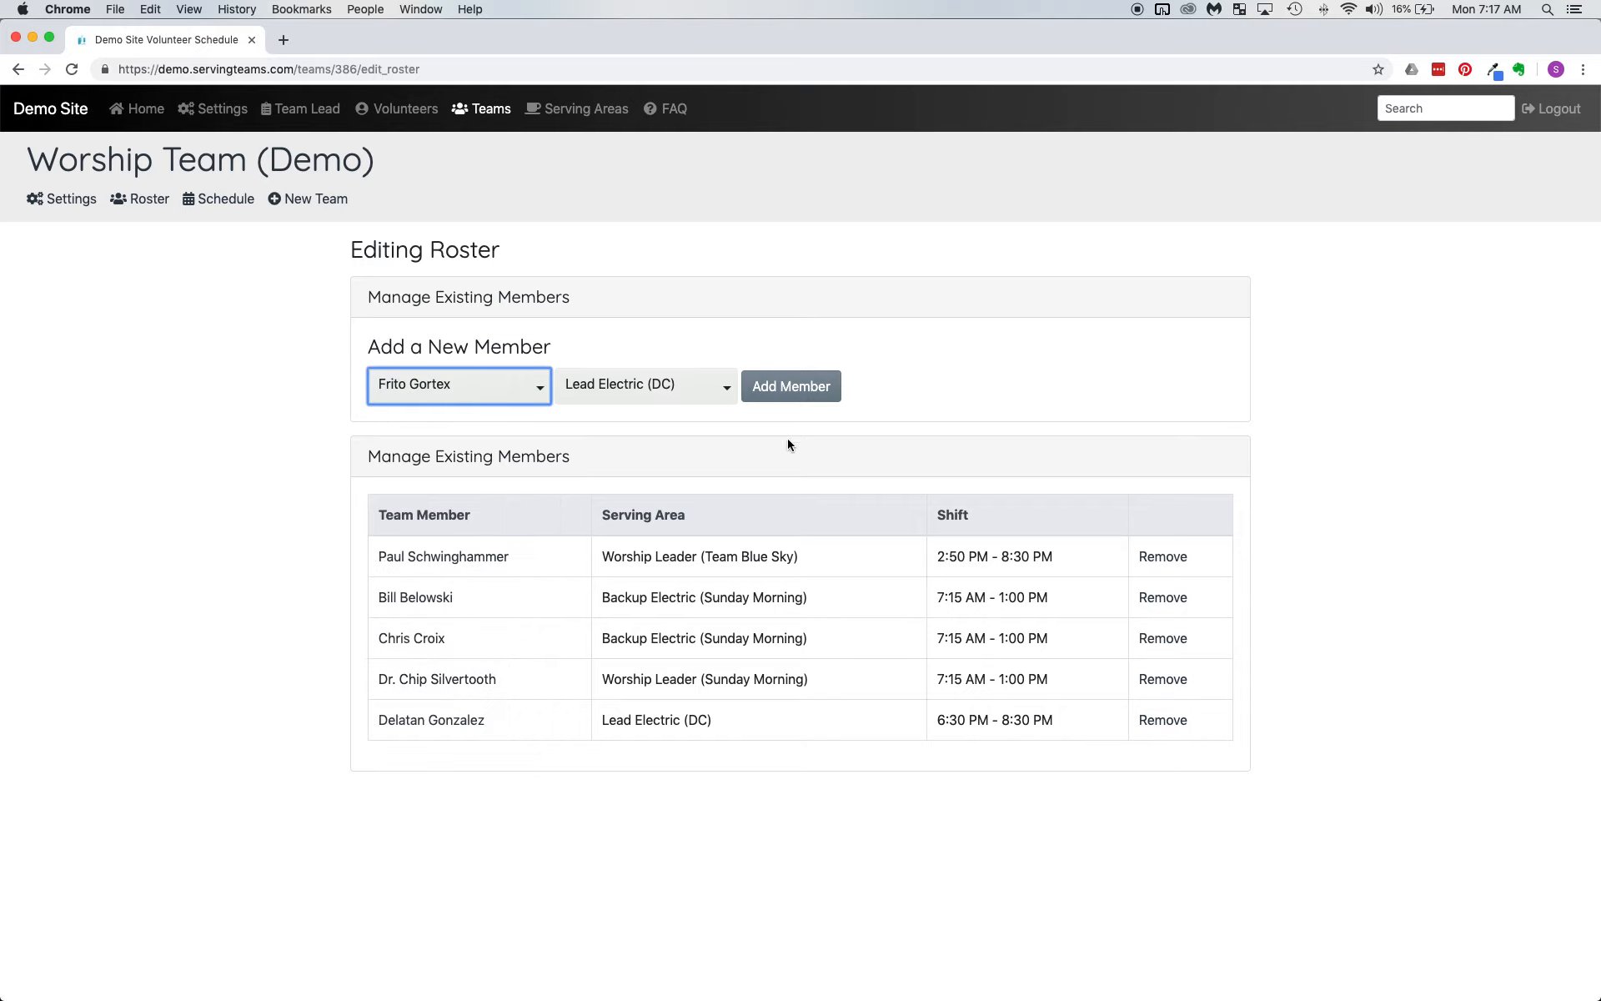
{"action": "left_click", "coordinate": [797, 394]}
Add the fourteenth and third listed volunteers to the roster, both in the Sound (Sunday Morning) serving area
{"action": "left_click", "coordinate": [486, 394]}
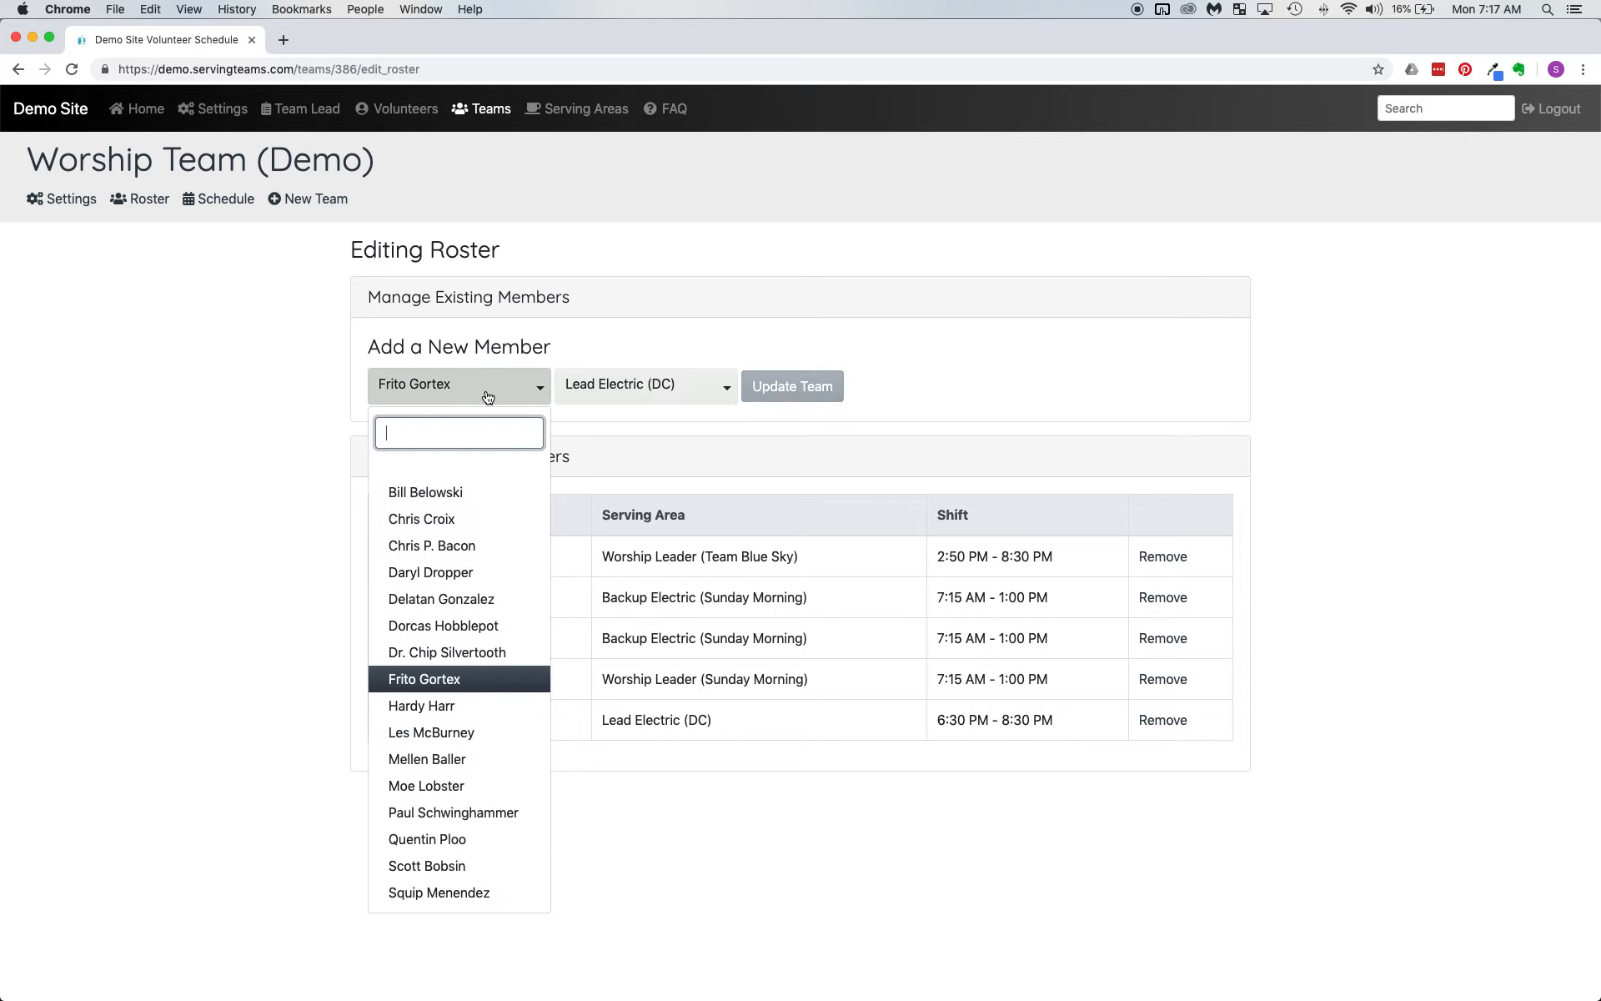
{"action": "left_click", "coordinate": [440, 840]}
{"action": "left_click", "coordinate": [647, 385]}
{"action": "type", "text": "soun"}
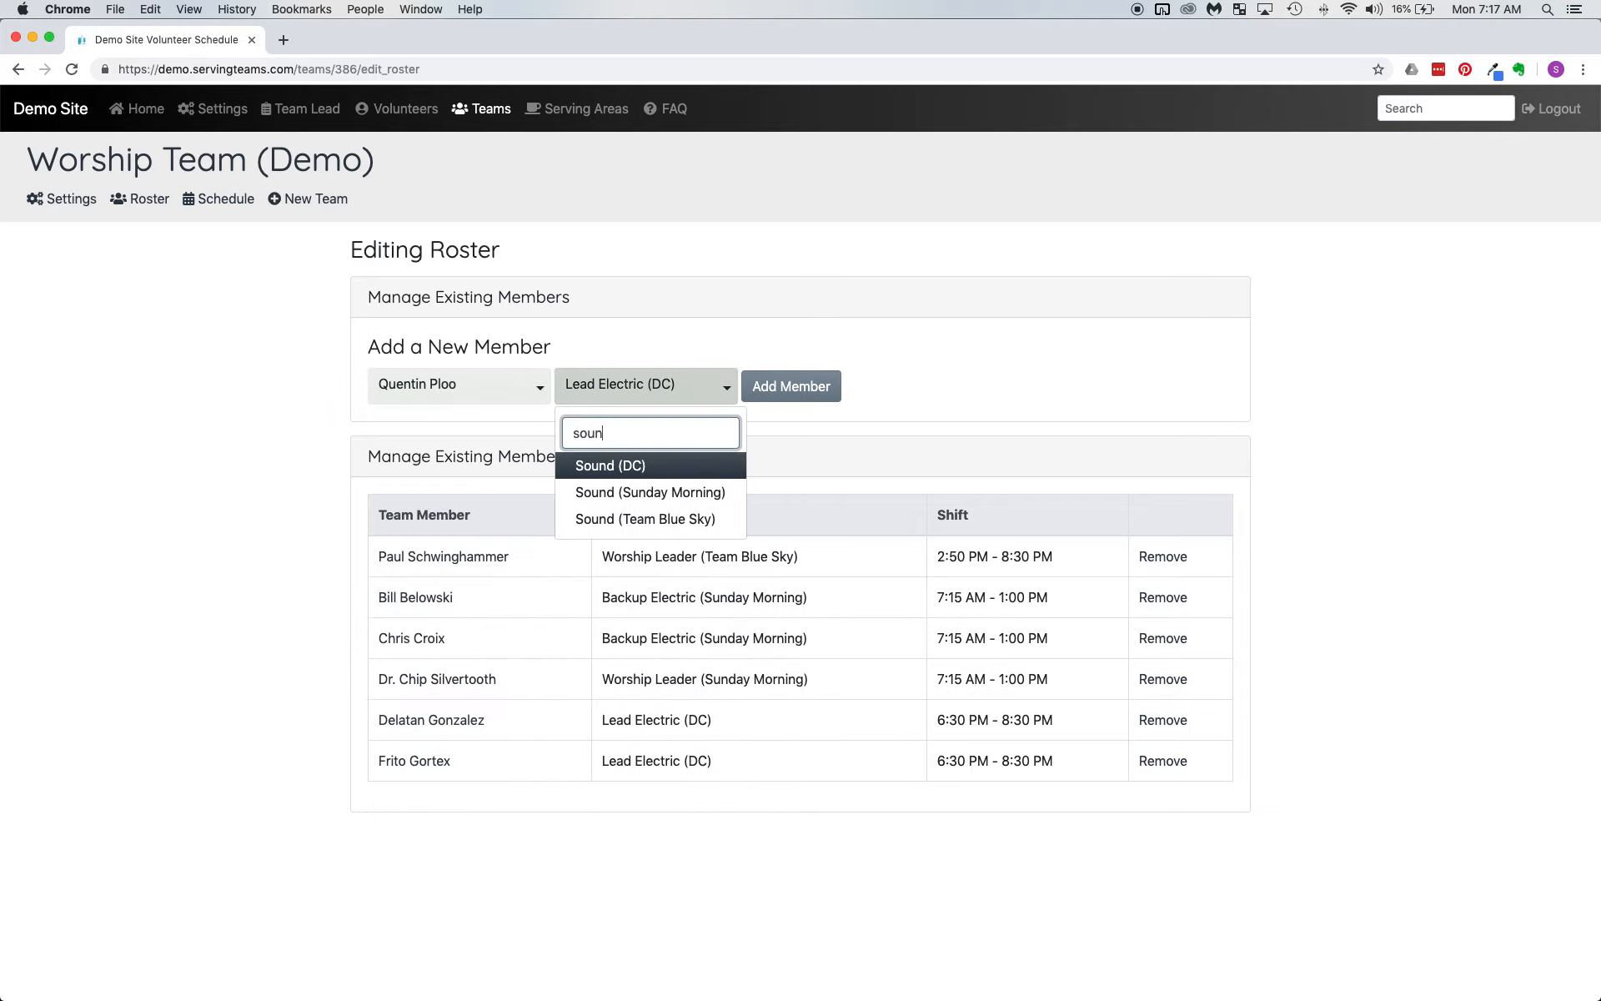
{"action": "key", "text": "Down"}
{"action": "key", "text": "Return"}
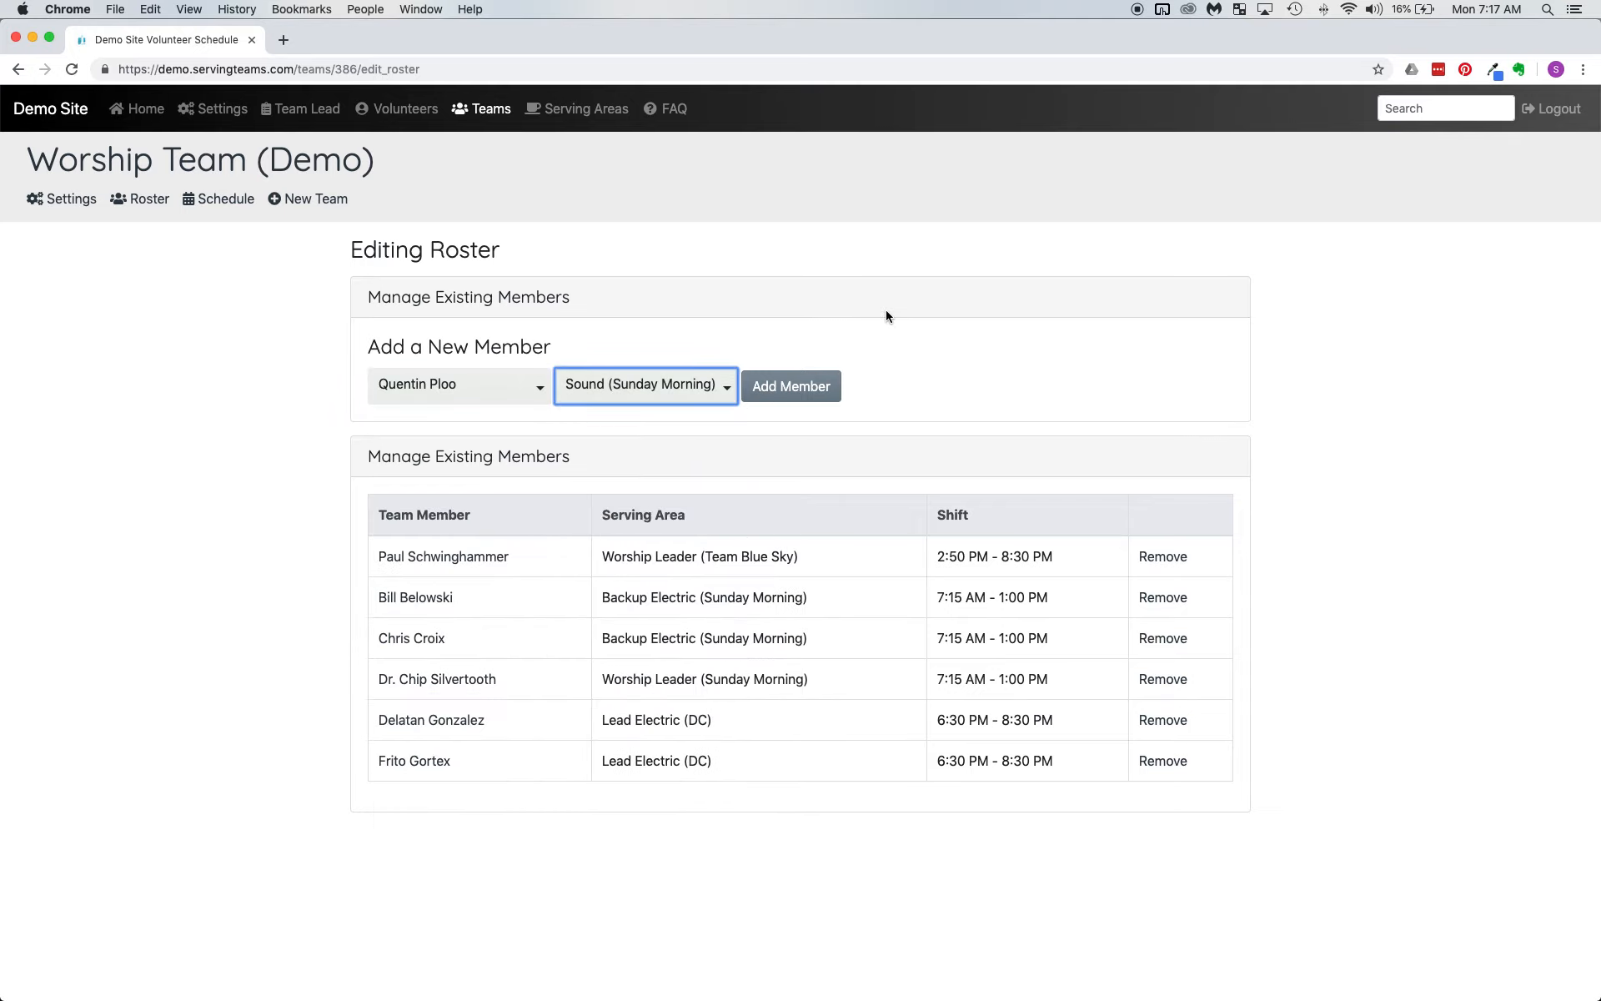
{"action": "left_click", "coordinate": [803, 384]}
{"action": "left_click", "coordinate": [534, 386]}
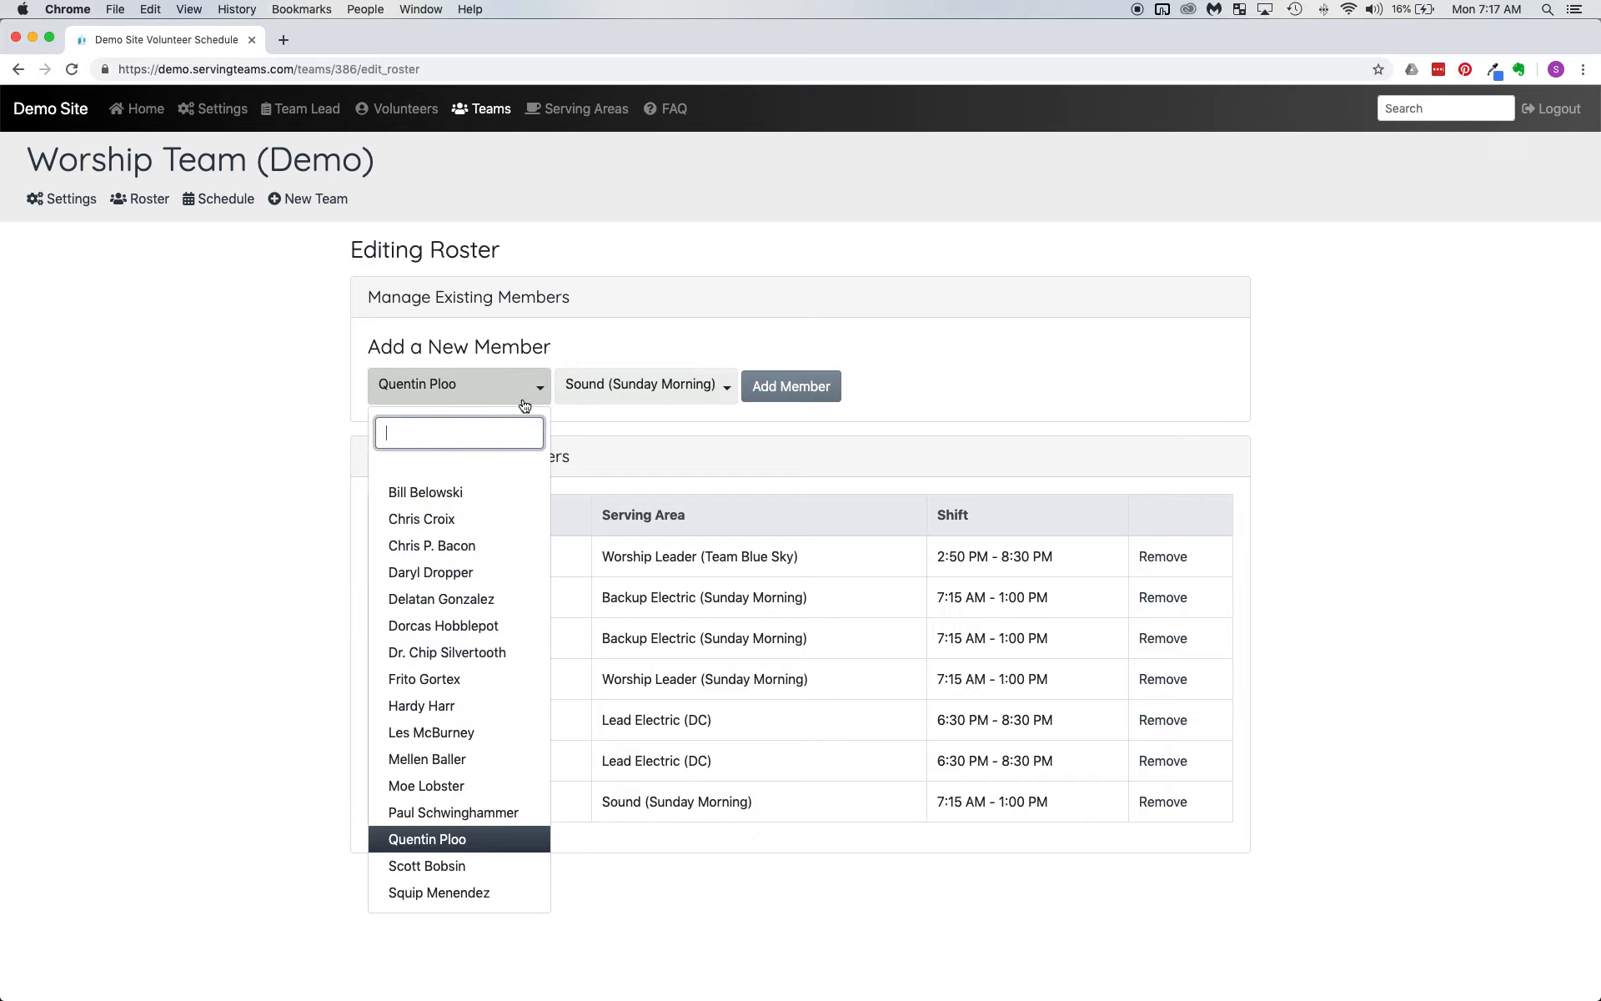
{"action": "left_click", "coordinate": [439, 549]}
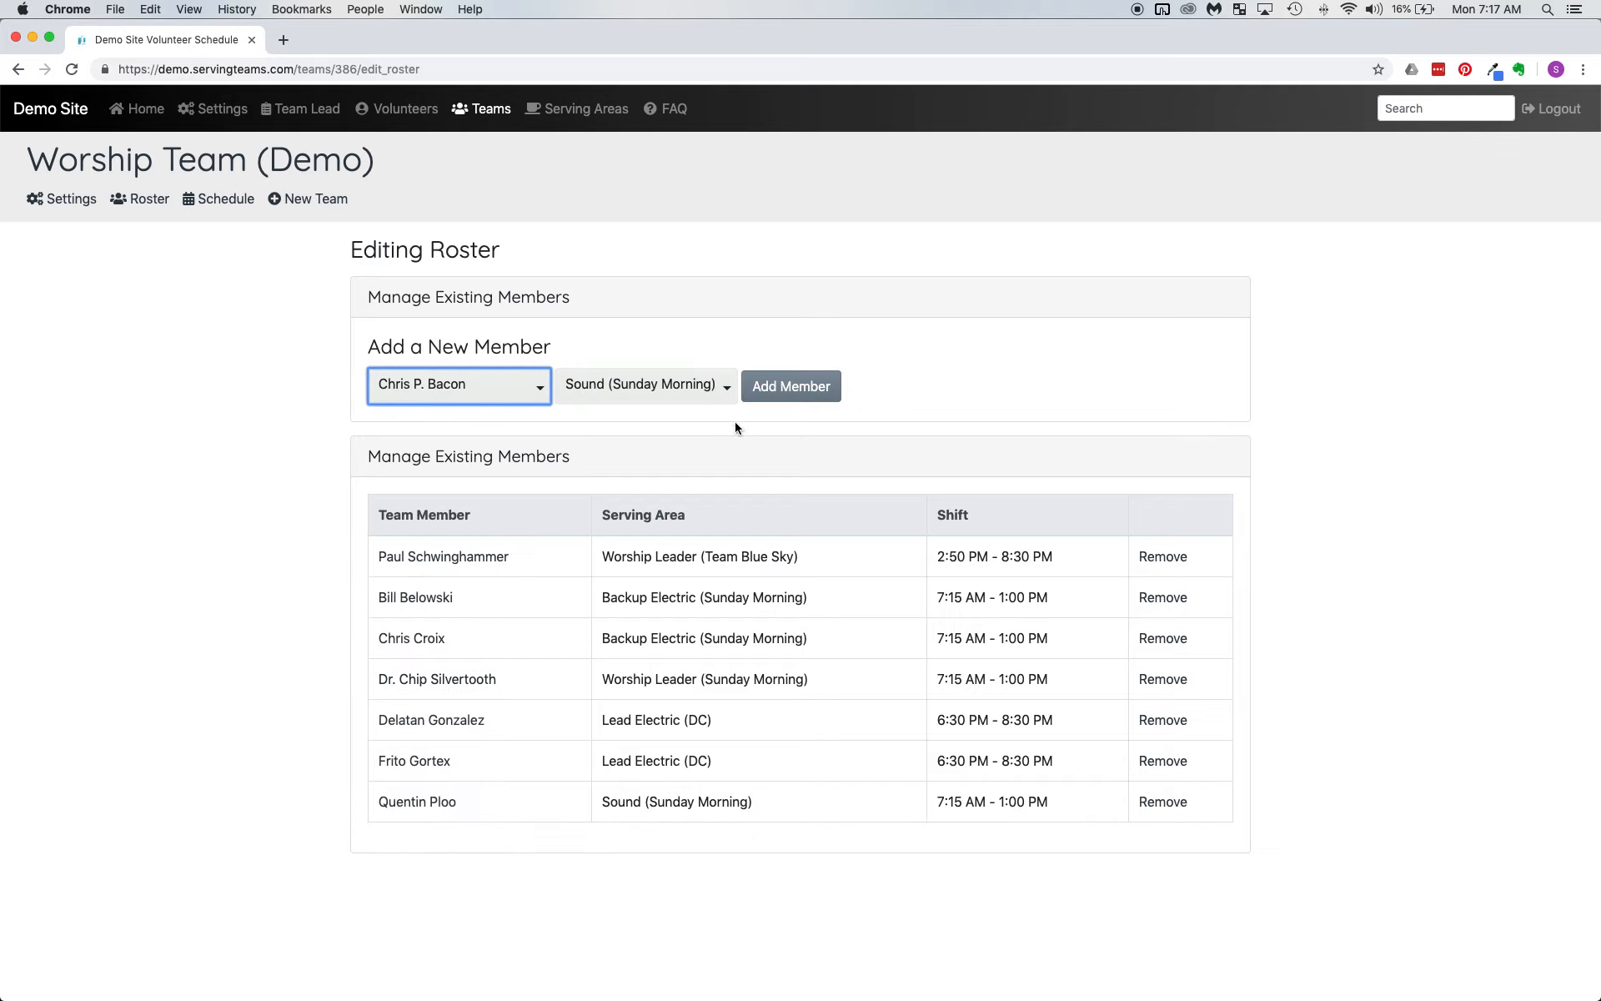
{"action": "left_click", "coordinate": [805, 387]}
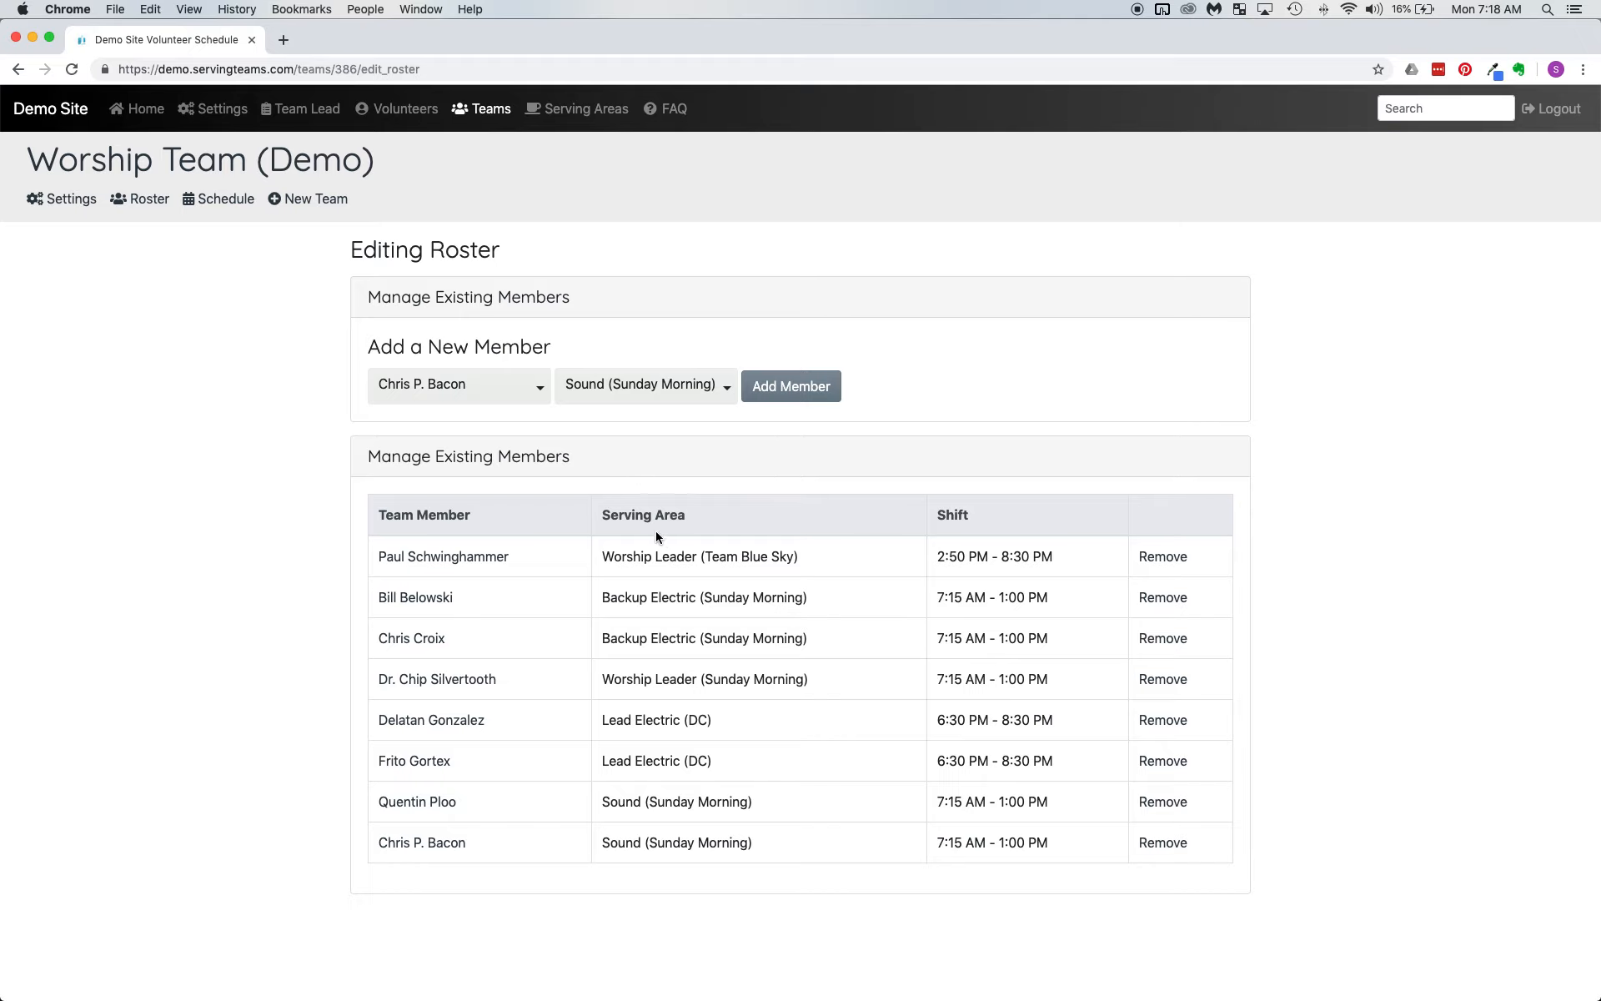
Add the ninth and twelfth listed volunteers to the roster, both in the Bass Guitar (Sunday Morning) serving area
{"action": "left_click", "coordinate": [525, 384]}
{"action": "left_click", "coordinate": [423, 705]}
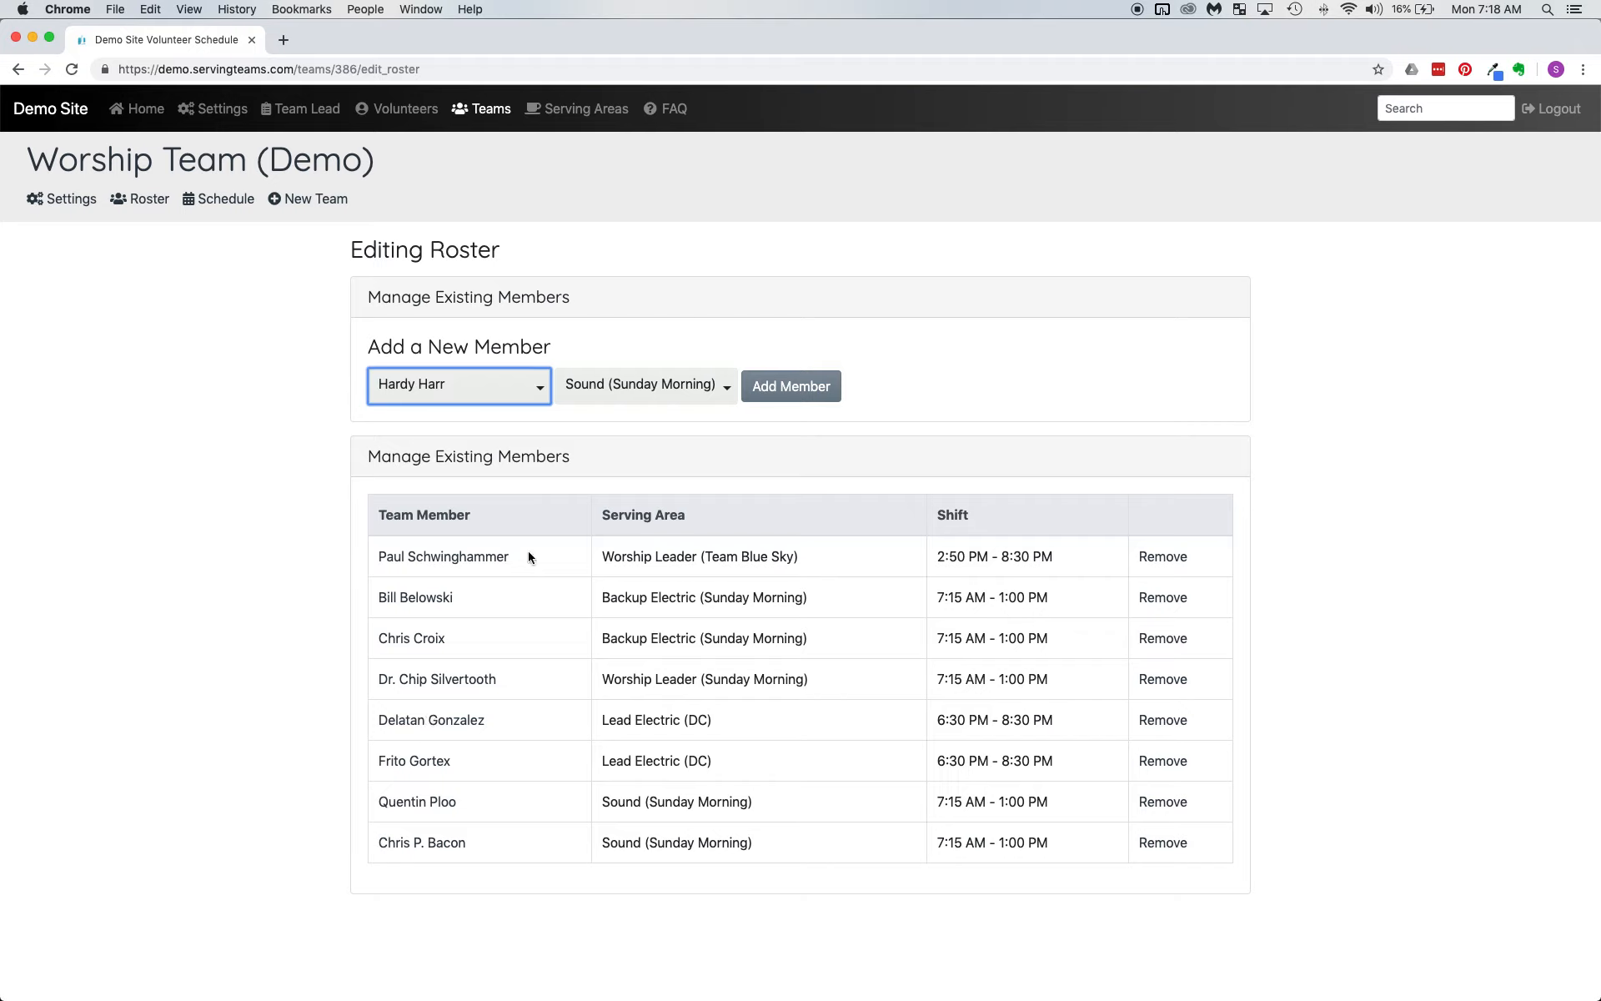
{"action": "left_click", "coordinate": [689, 386]}
{"action": "type", "text": "bass"}
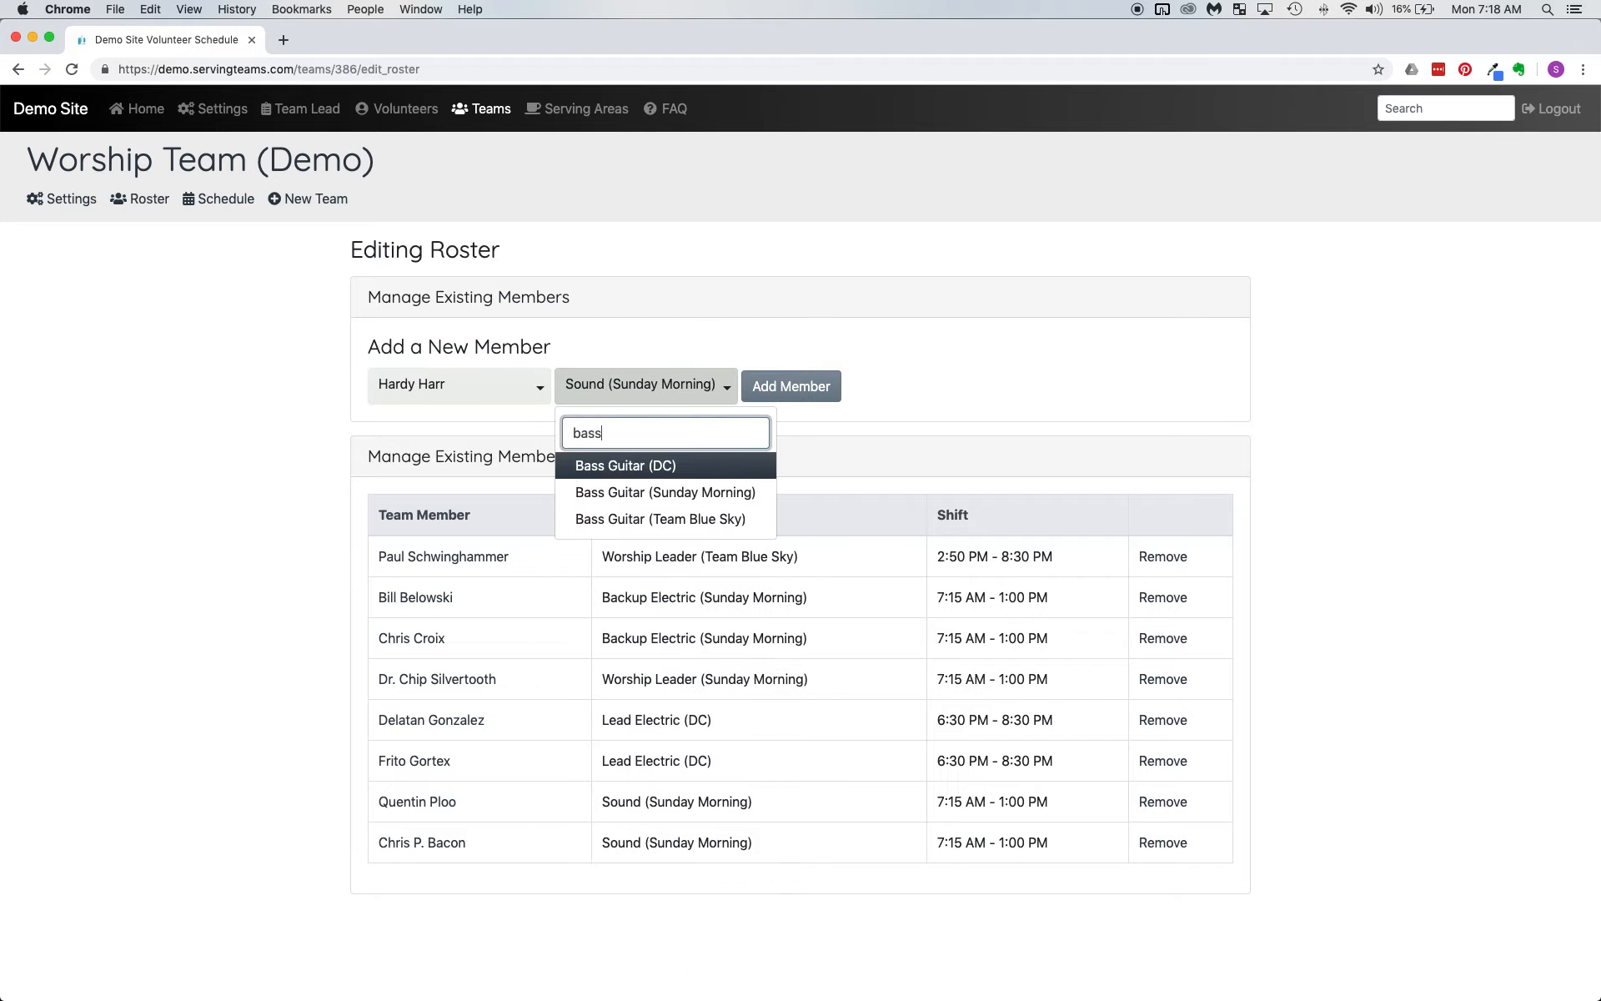
{"action": "key", "text": "Down"}
{"action": "key", "text": "Return"}
{"action": "left_click", "coordinate": [780, 386]}
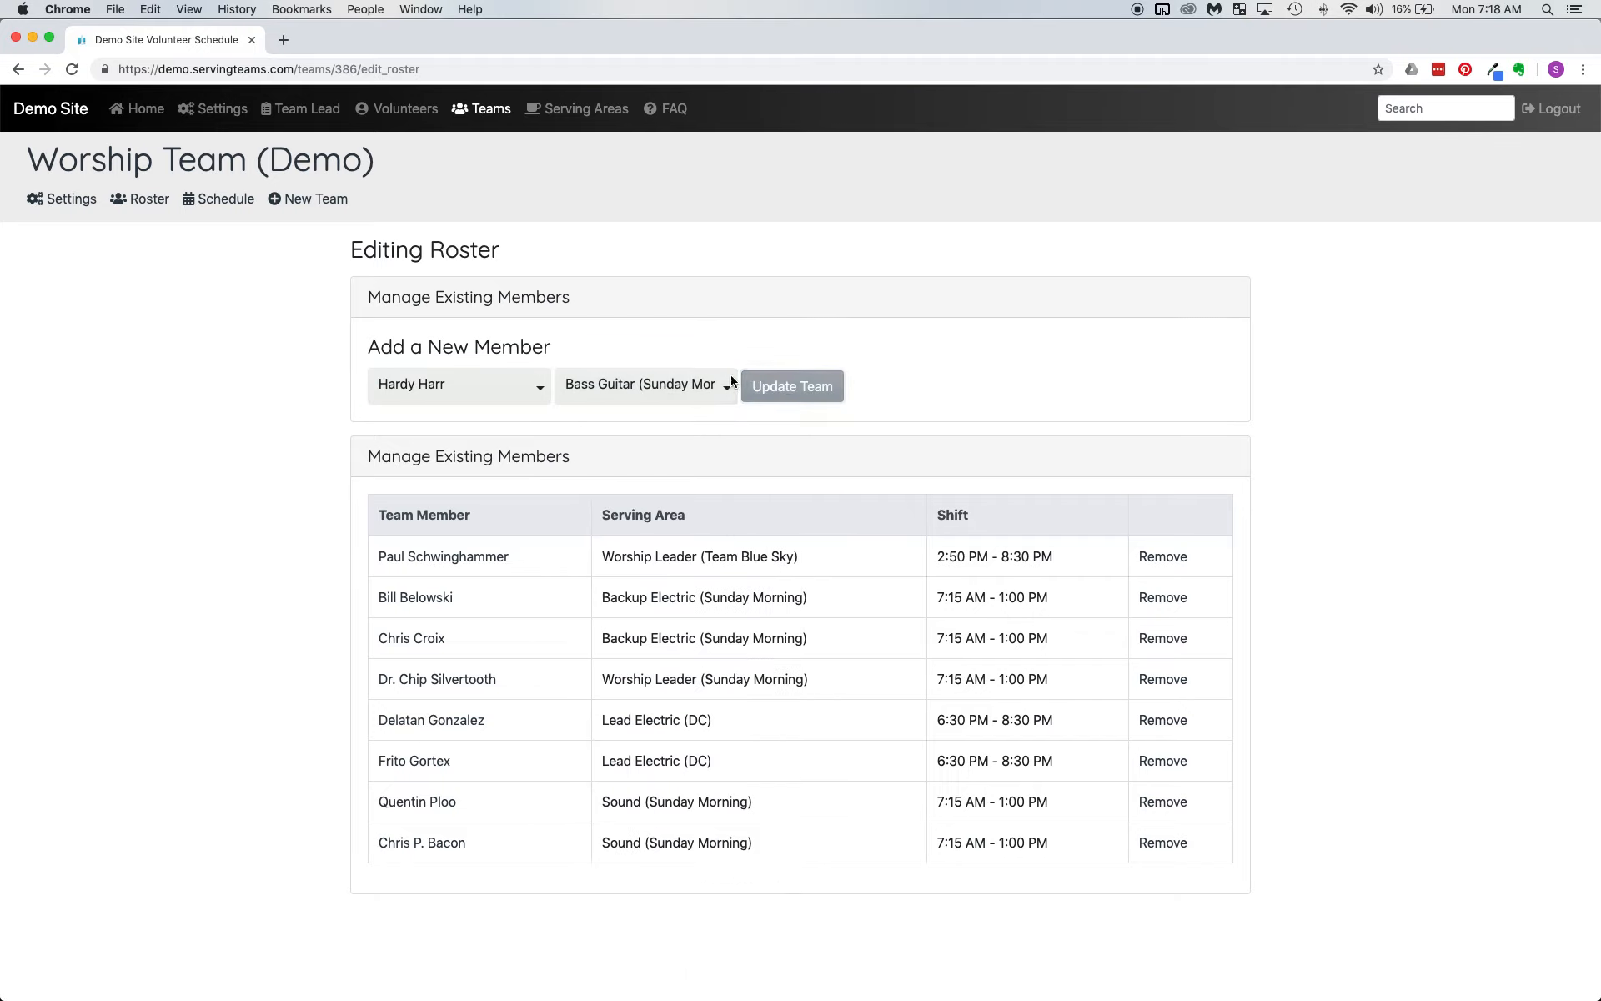
{"action": "left_click", "coordinate": [535, 387]}
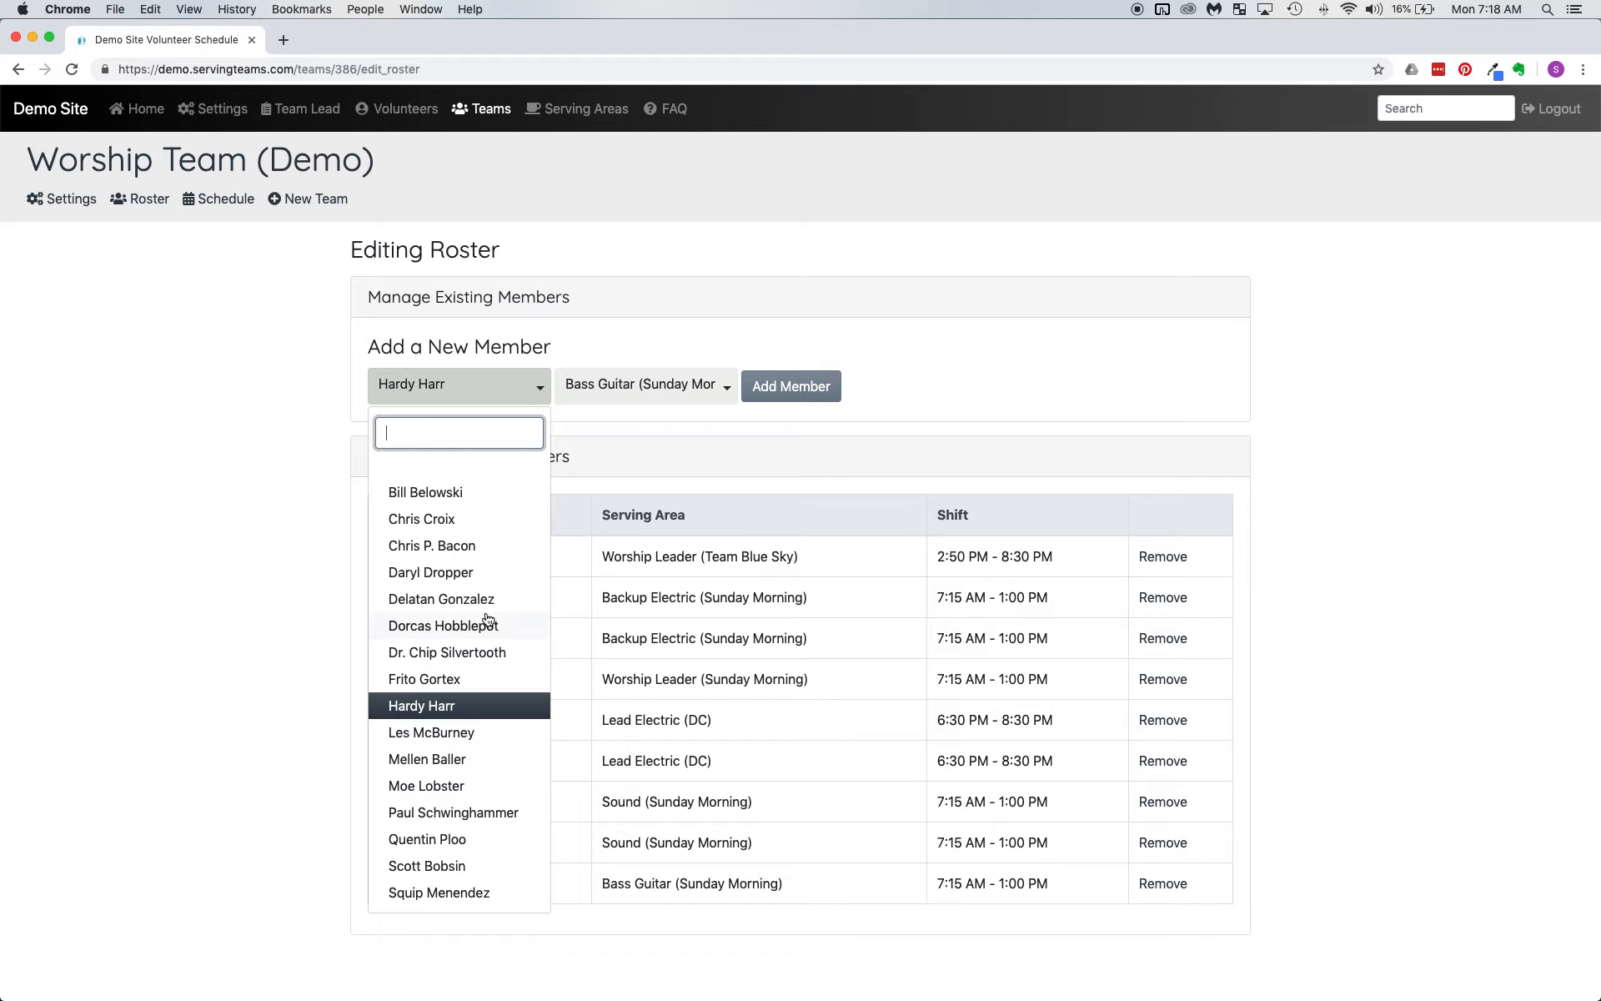
{"action": "left_click", "coordinate": [453, 785]}
{"action": "left_click", "coordinate": [780, 386]}
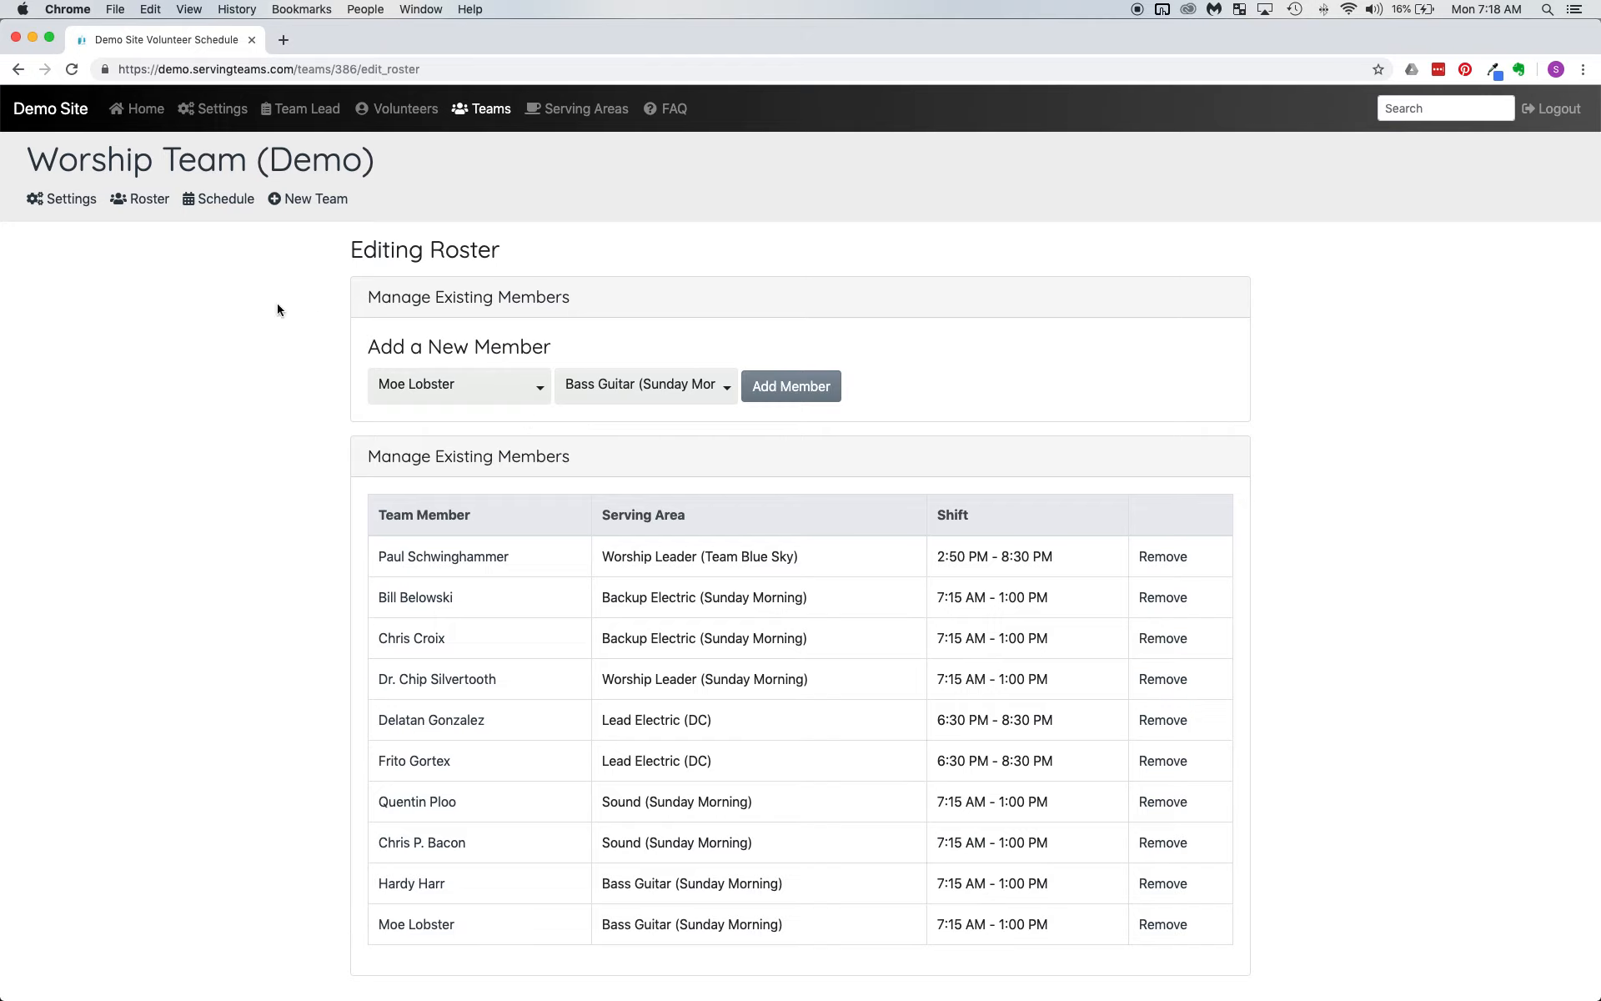
Review the roster on the team's overview page and the serving areas on its volunteer-based schedule form
{"action": "left_click", "coordinate": [201, 171]}
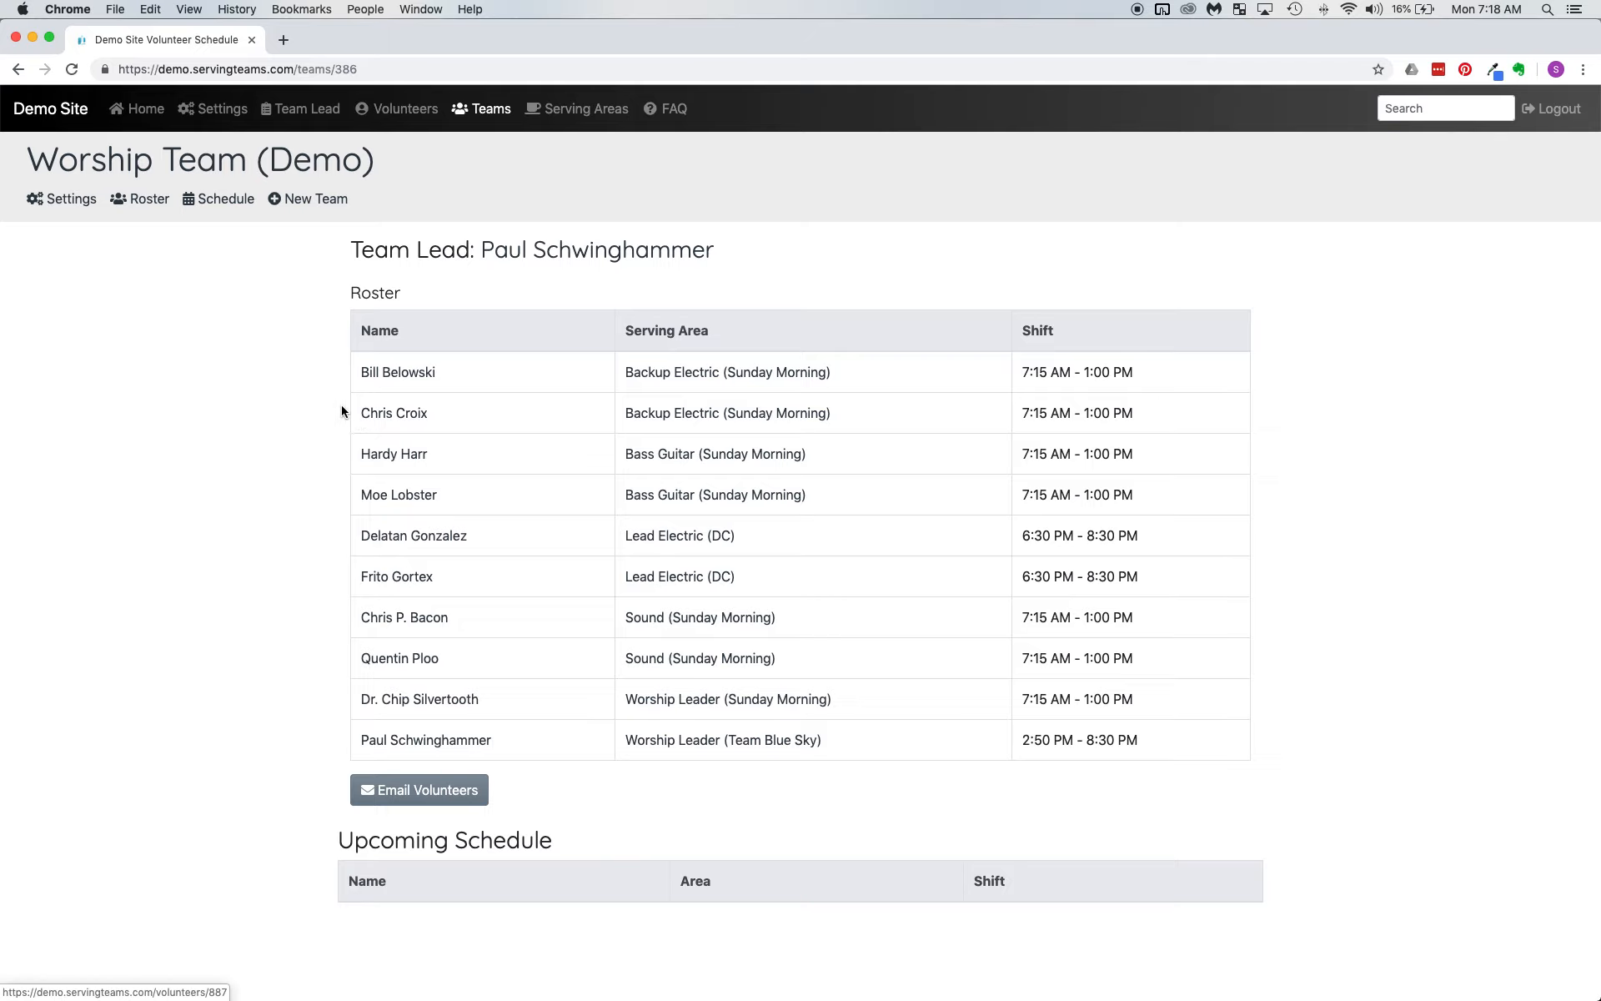
{"action": "left_click", "coordinate": [244, 210]}
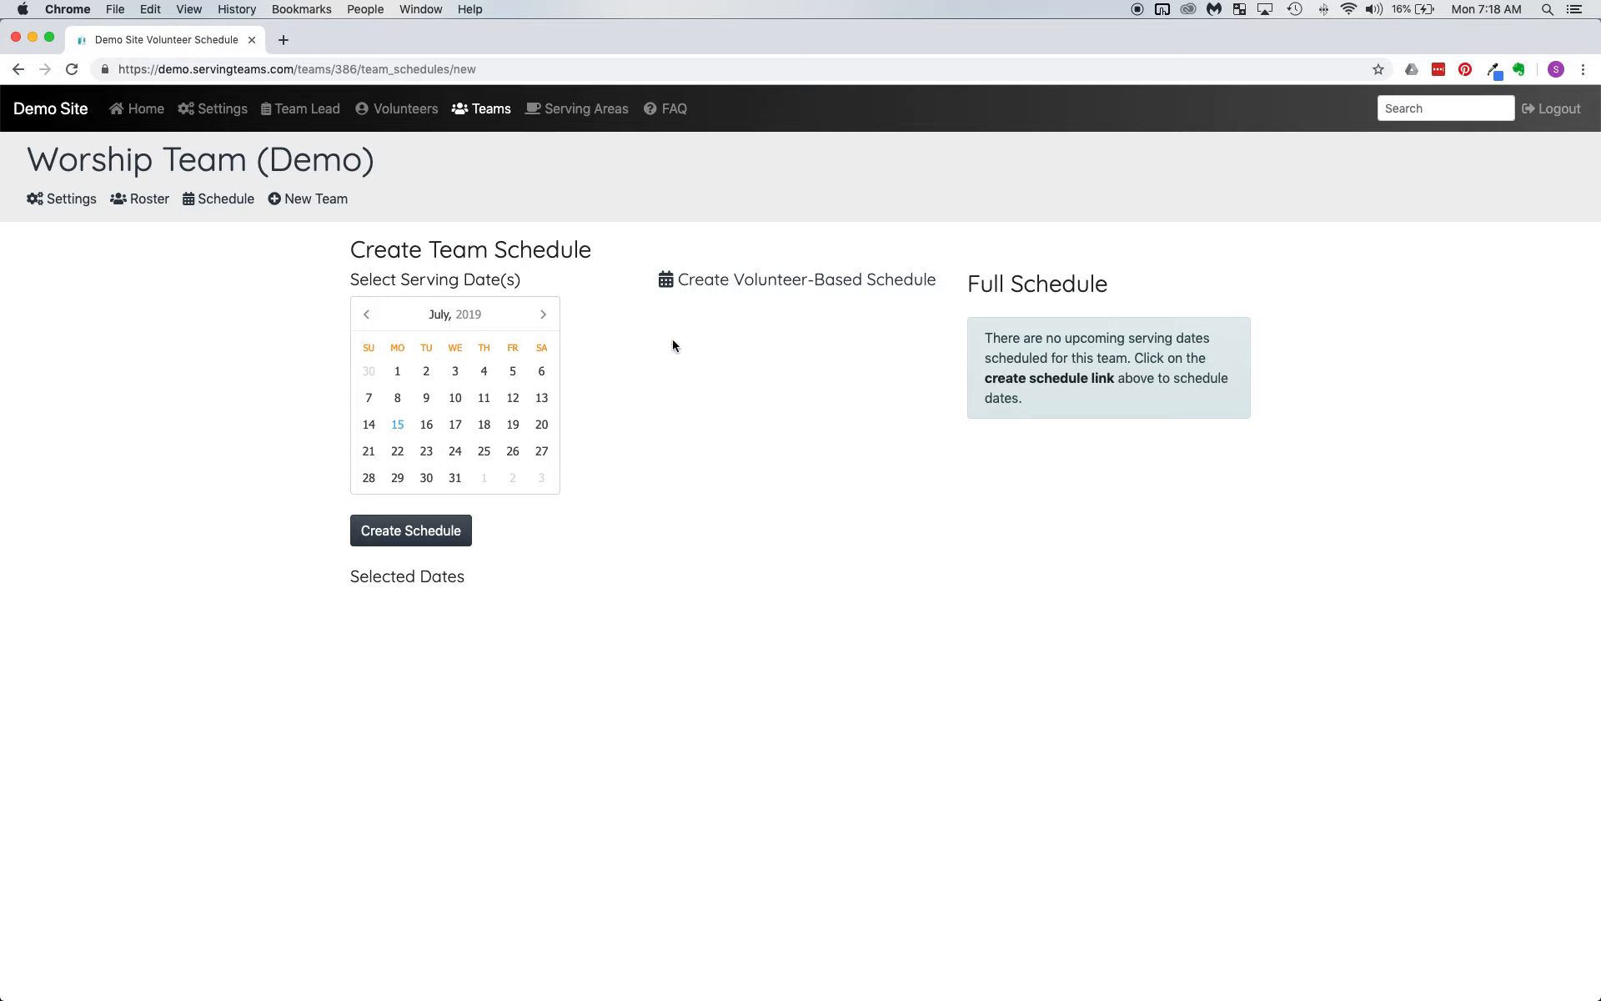
{"action": "left_click", "coordinate": [768, 287]}
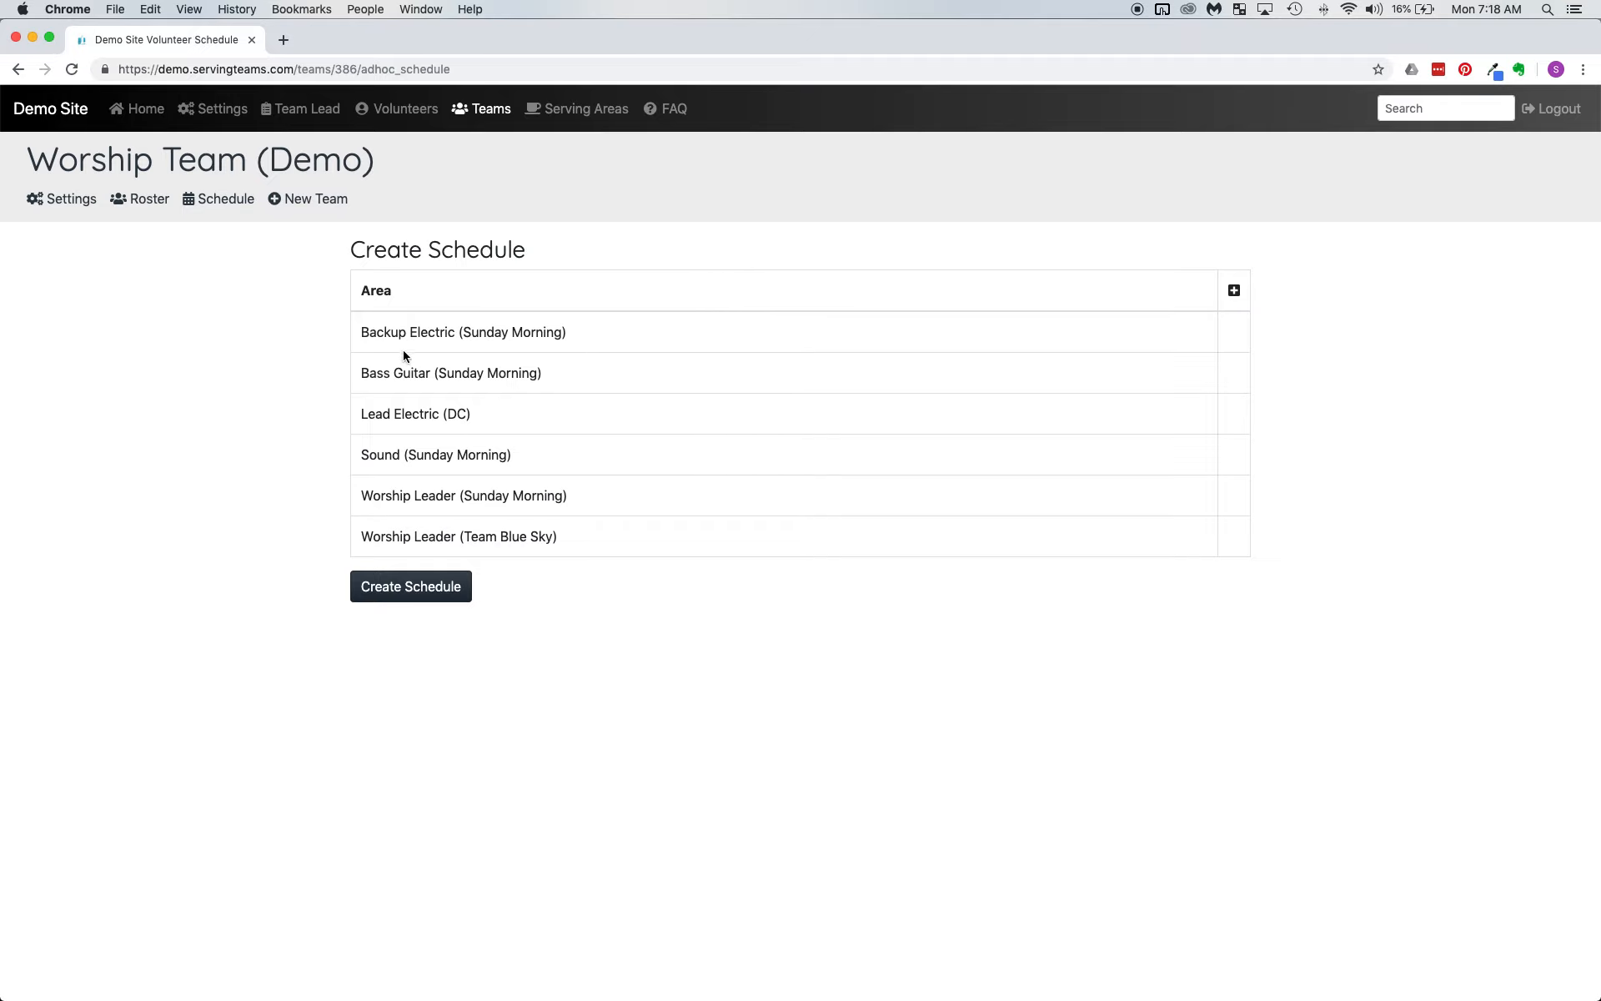
{"action": "left_click", "coordinate": [196, 172]}
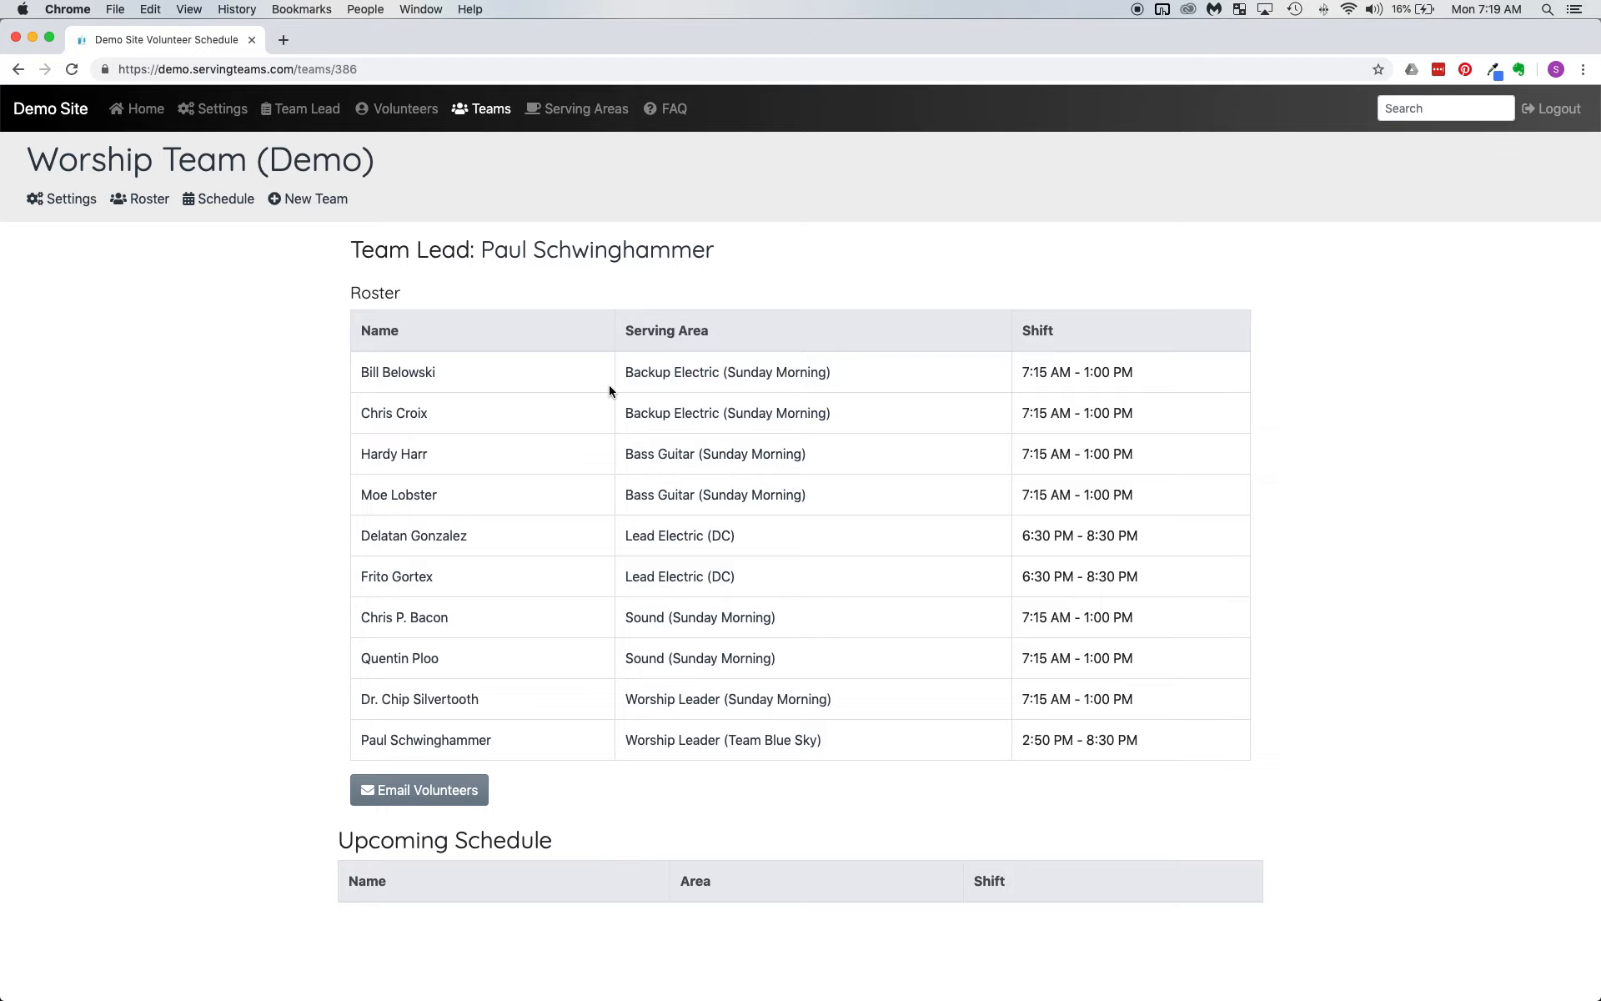
Start a volunteer-based schedule for Worship Team (Demo) and add one serving date column
{"action": "left_click", "coordinate": [240, 205]}
{"action": "left_click", "coordinate": [760, 286]}
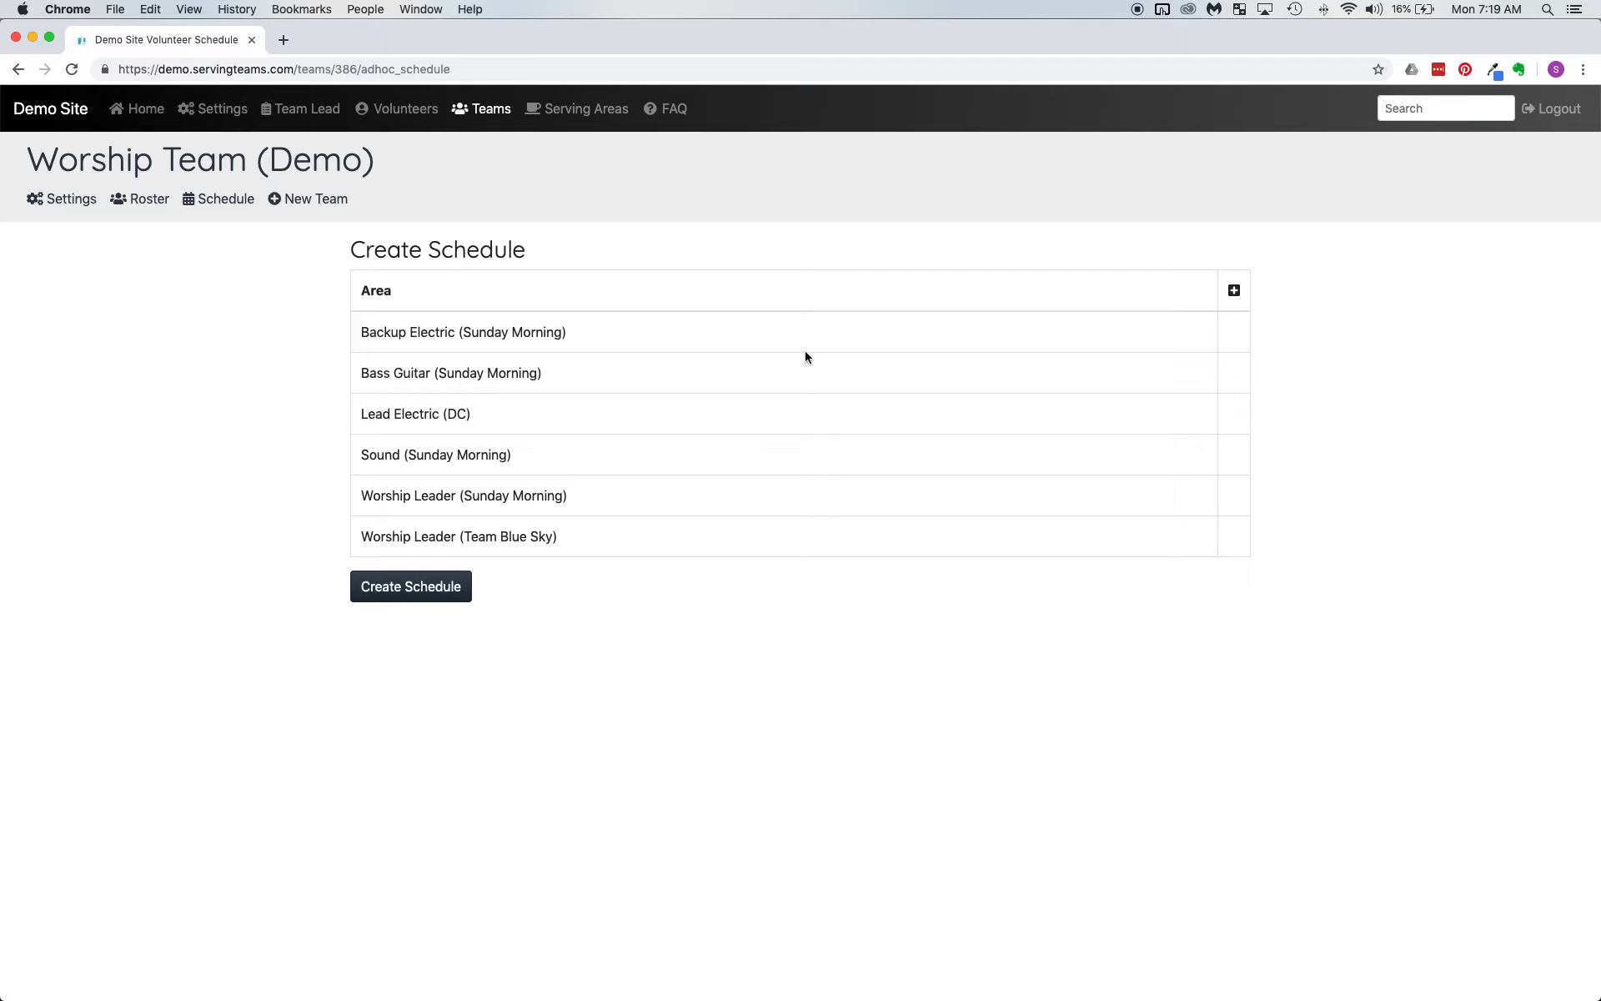
{"action": "left_click", "coordinate": [1232, 294]}
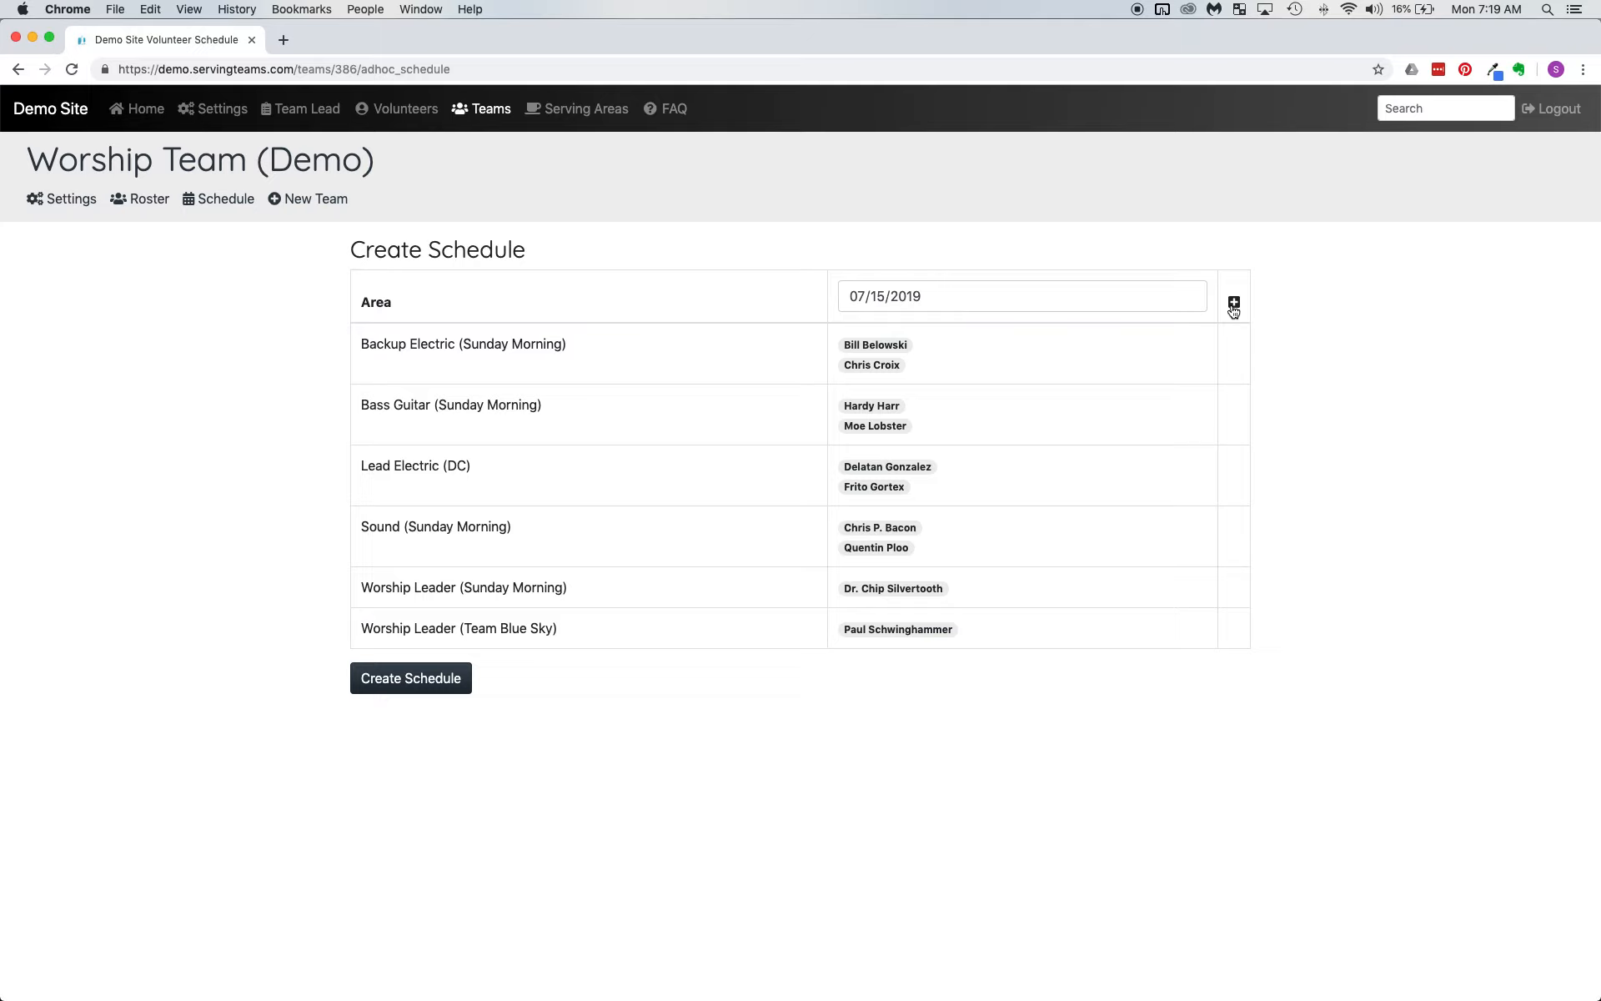
{"action": "left_click", "coordinate": [908, 300]}
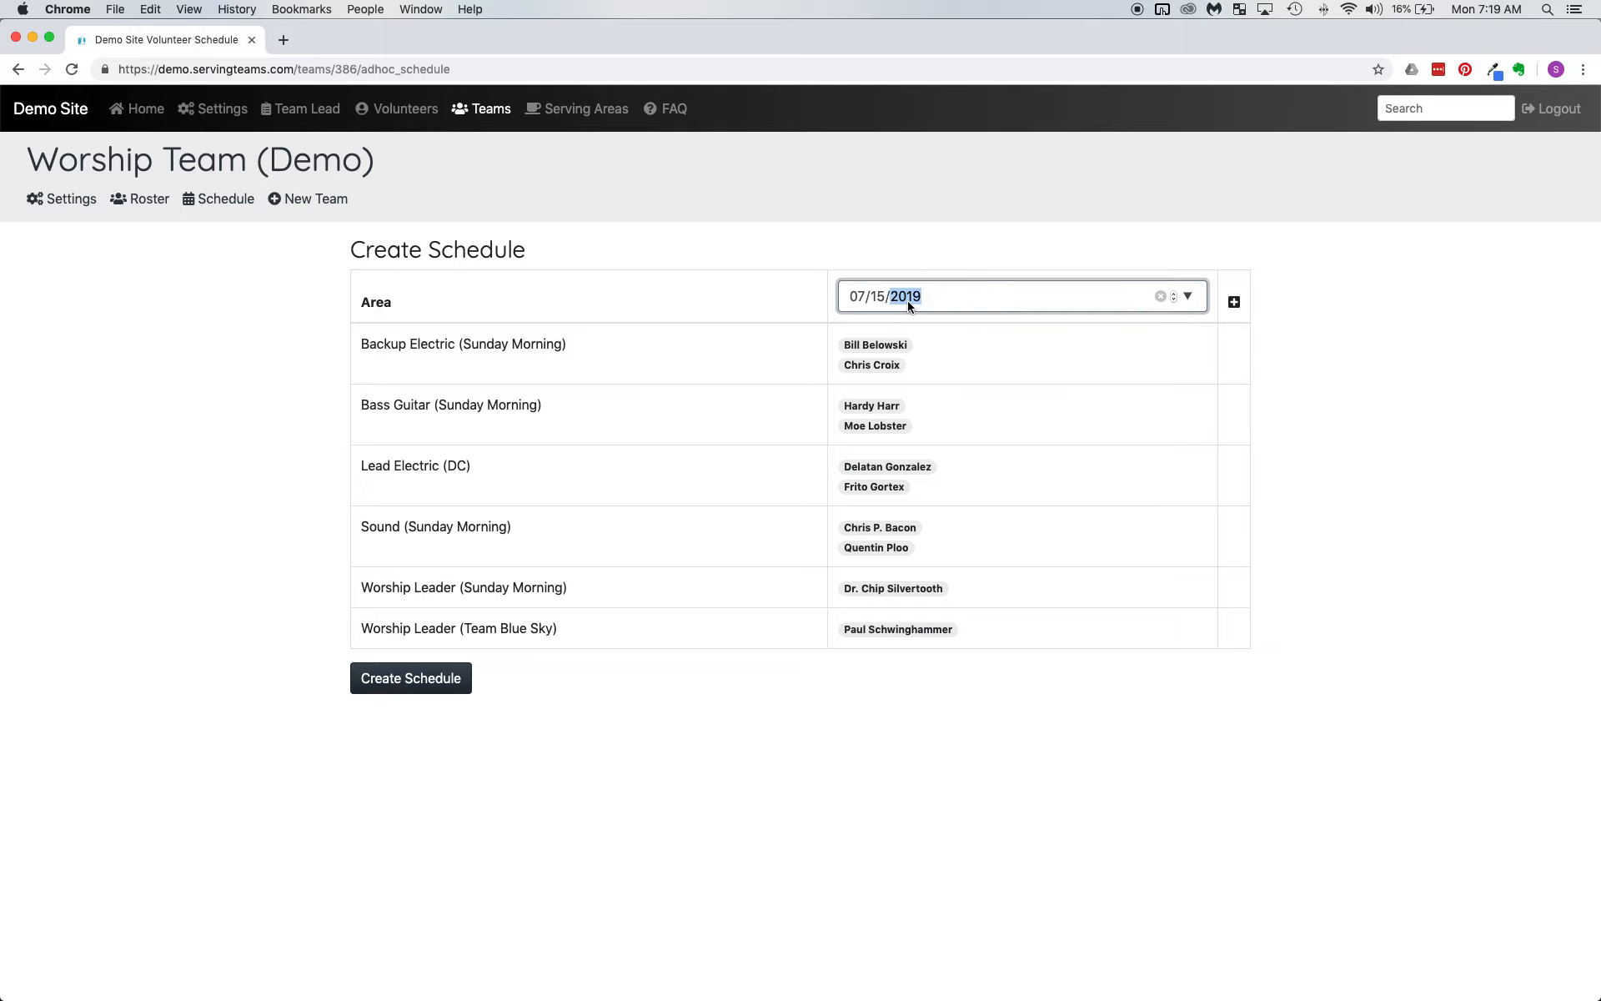
{"action": "left_click", "coordinate": [1187, 296]}
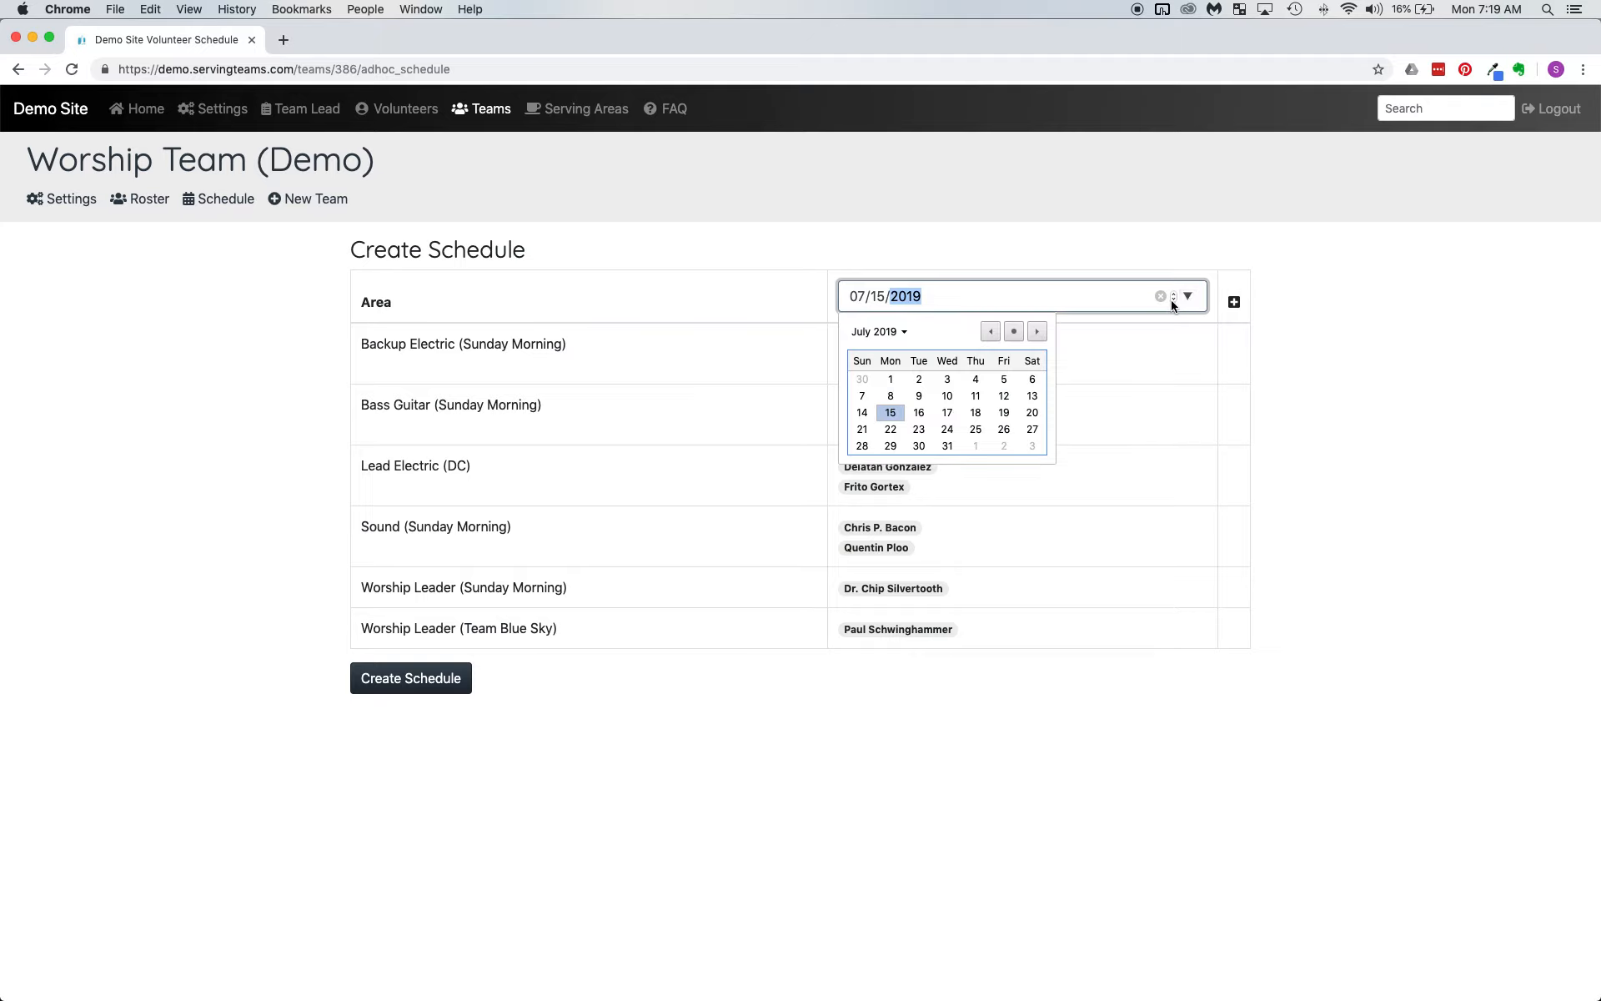
{"action": "left_click", "coordinate": [1128, 293]}
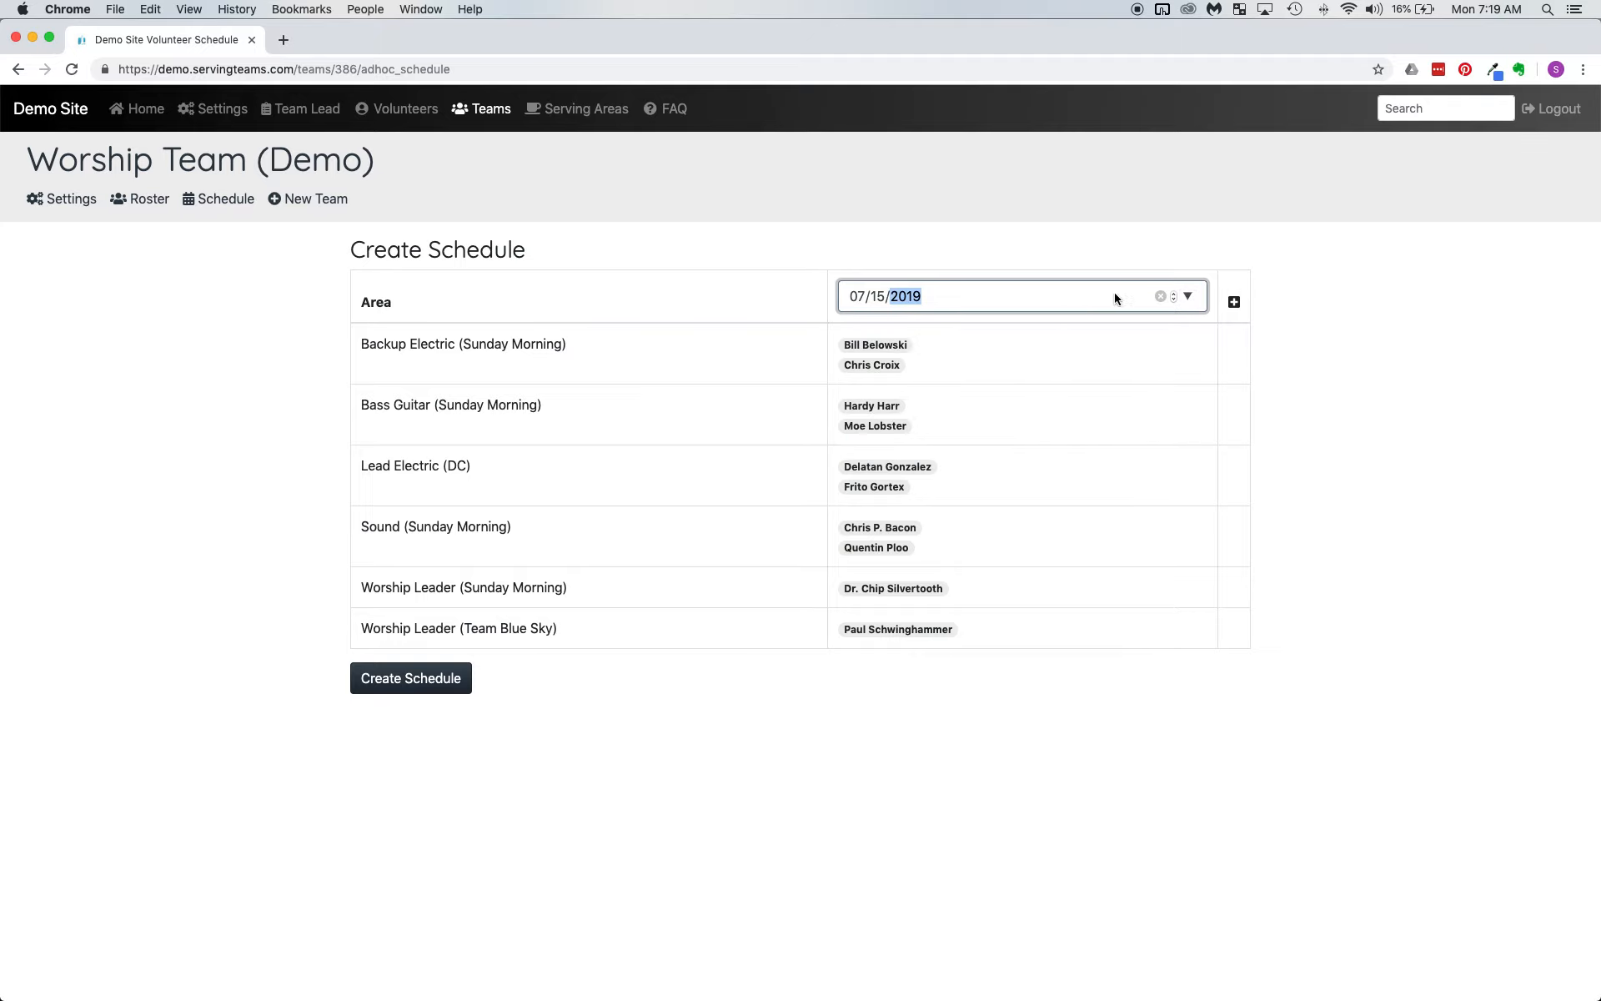
{"action": "left_click", "coordinate": [876, 298]}
Add a second serving date column, try 07/17/2019 as its date, and set it to 07/22/2019
{"action": "left_click", "coordinate": [1235, 305]}
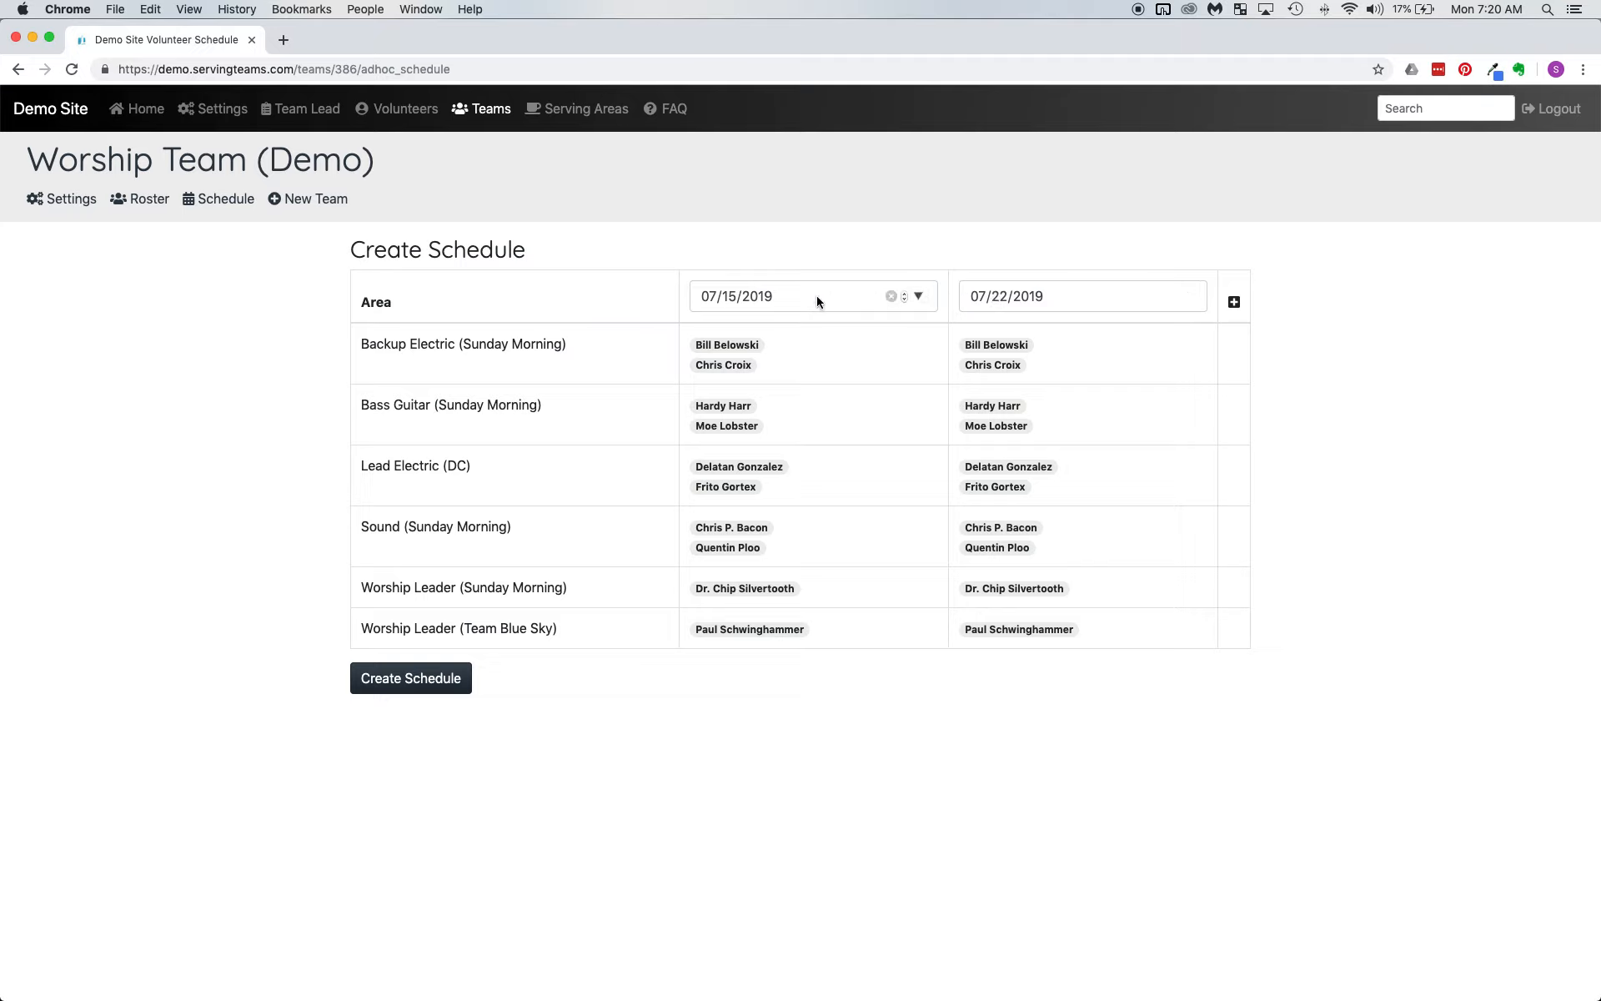
{"action": "left_click", "coordinate": [1009, 296]}
{"action": "left_click", "coordinate": [1188, 295]}
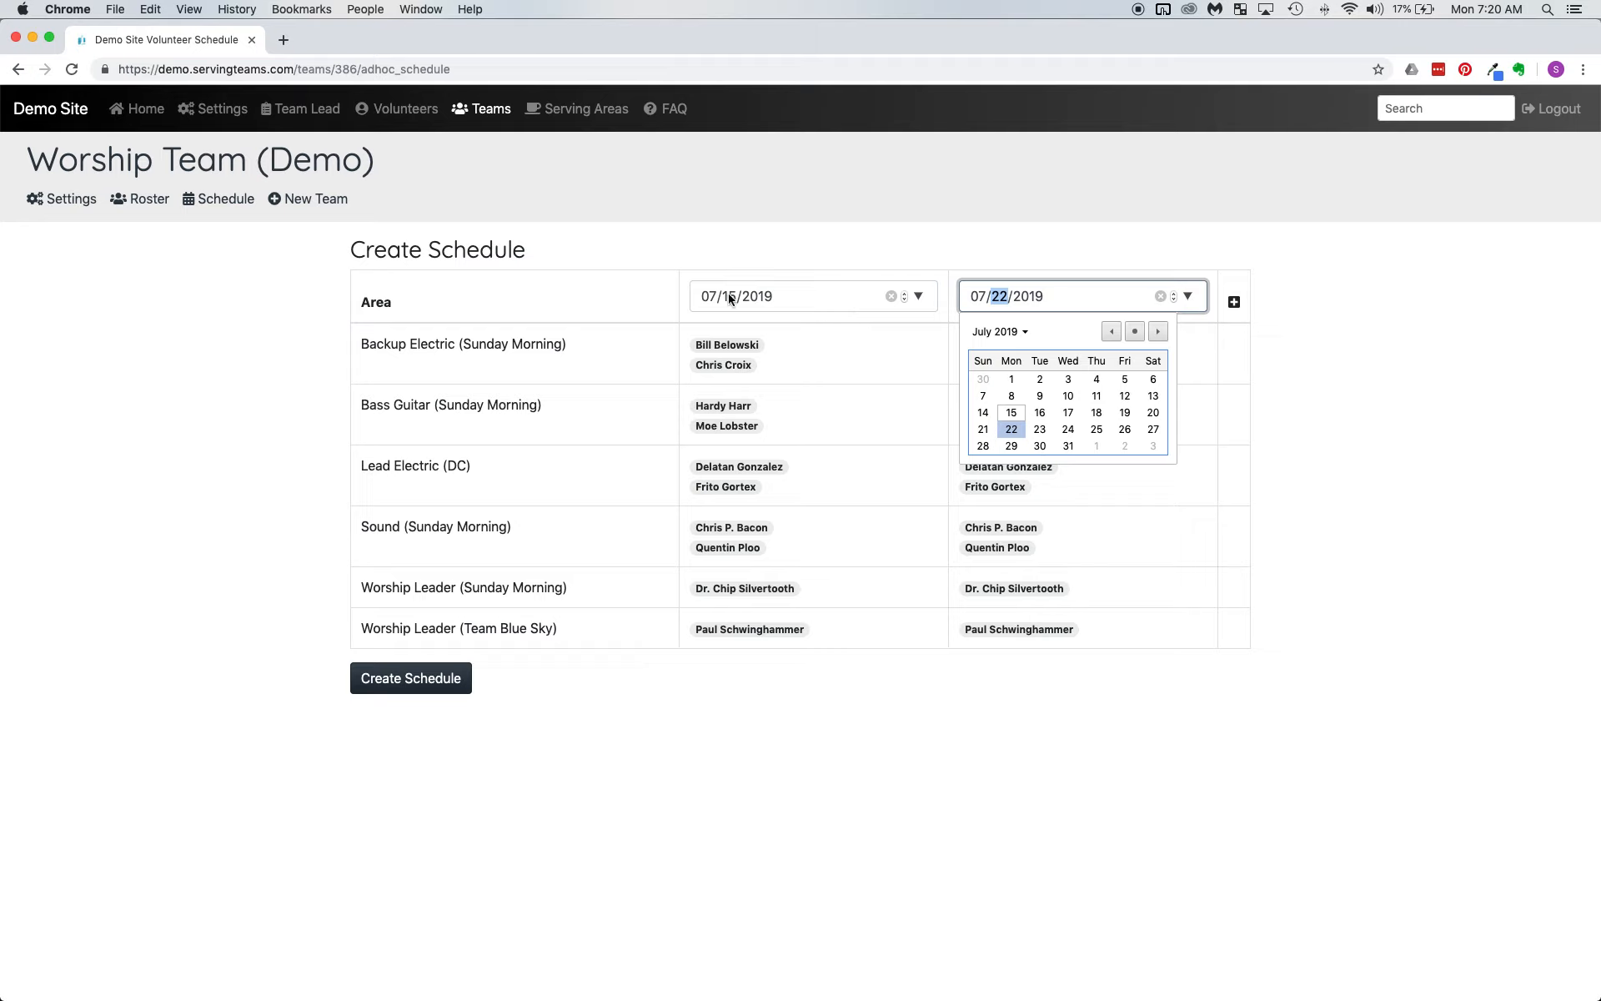
{"action": "left_click", "coordinate": [1068, 413]}
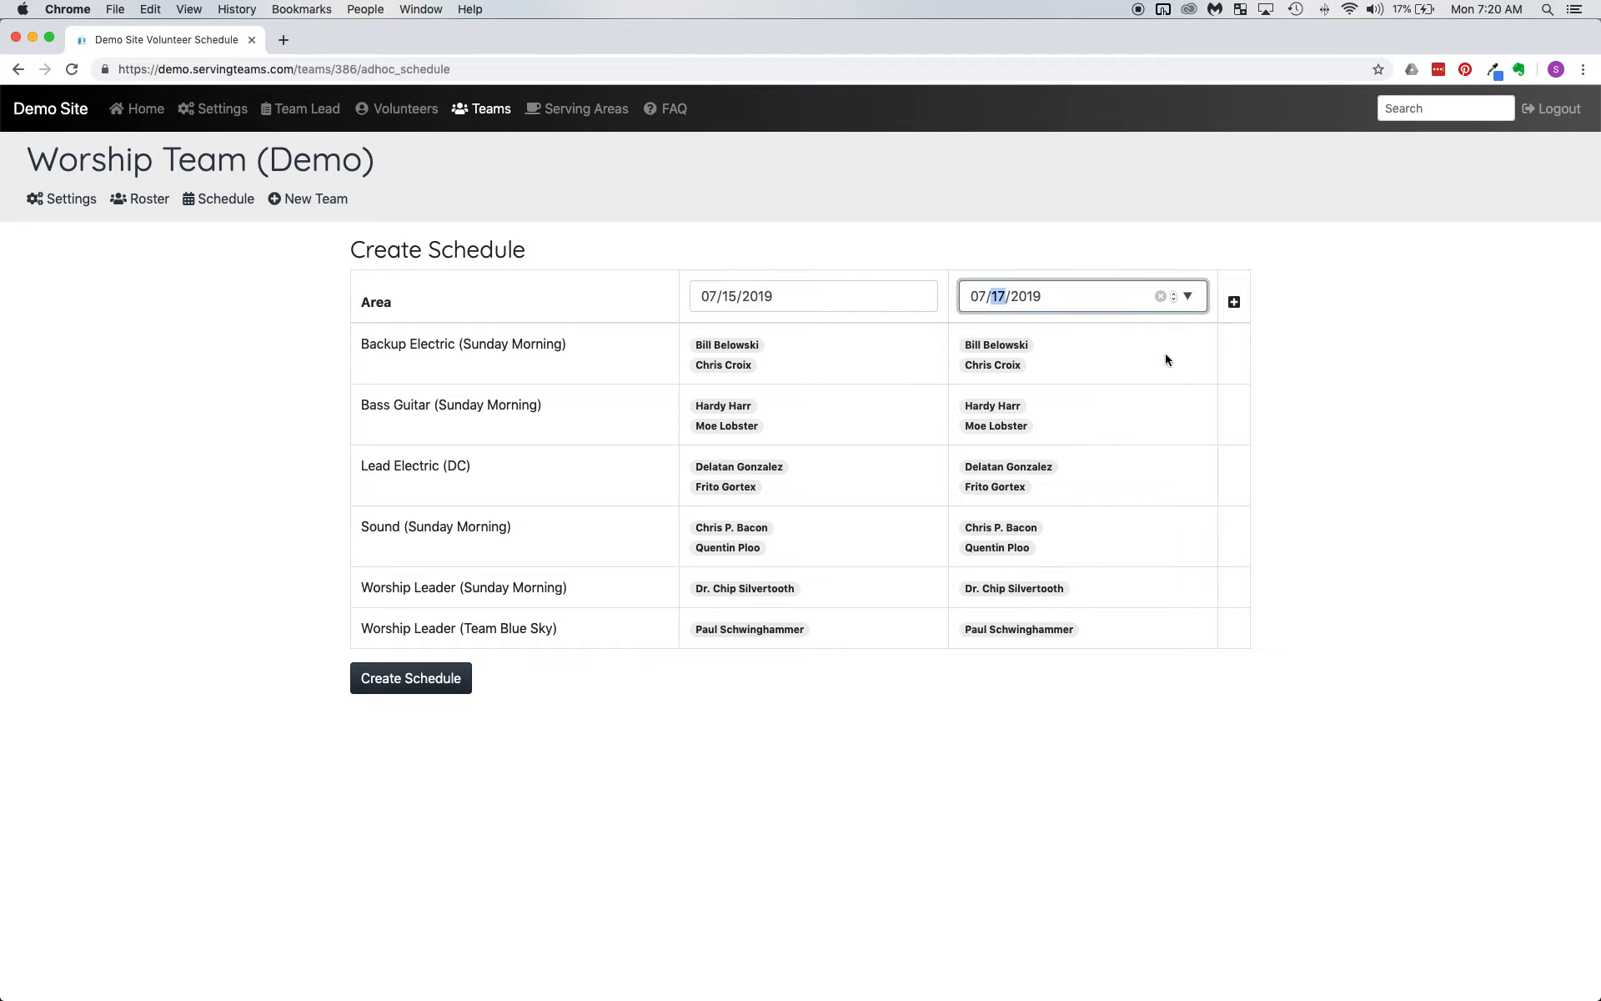
{"action": "left_click", "coordinate": [1188, 295]}
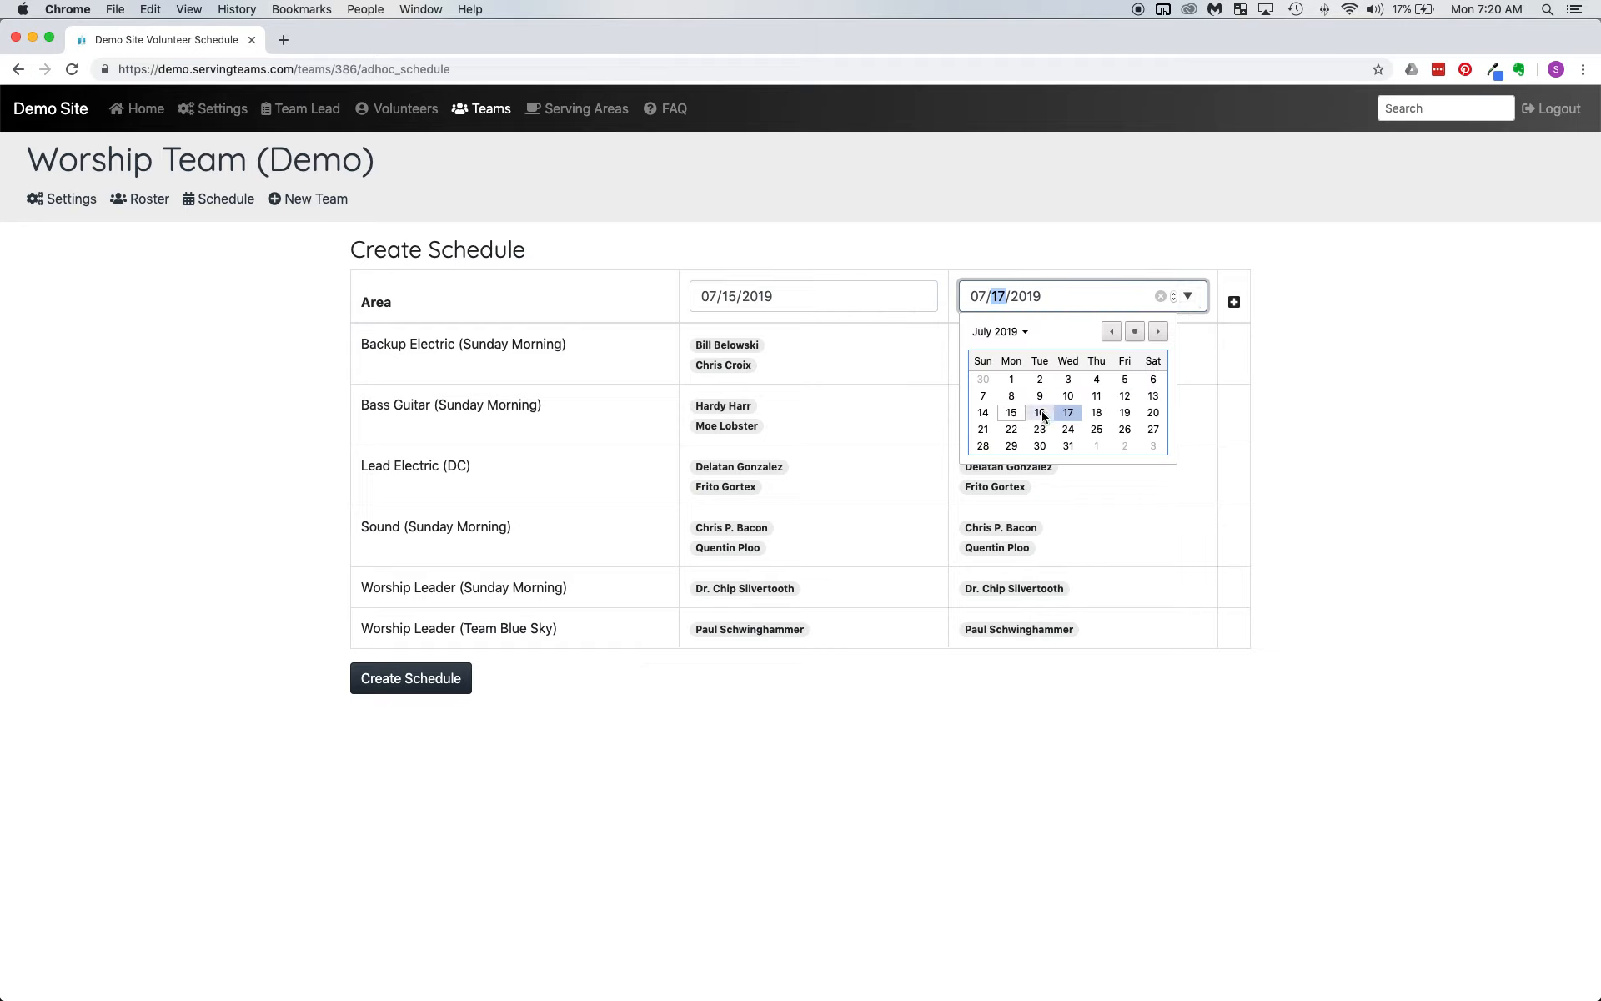
{"action": "left_click", "coordinate": [1011, 429]}
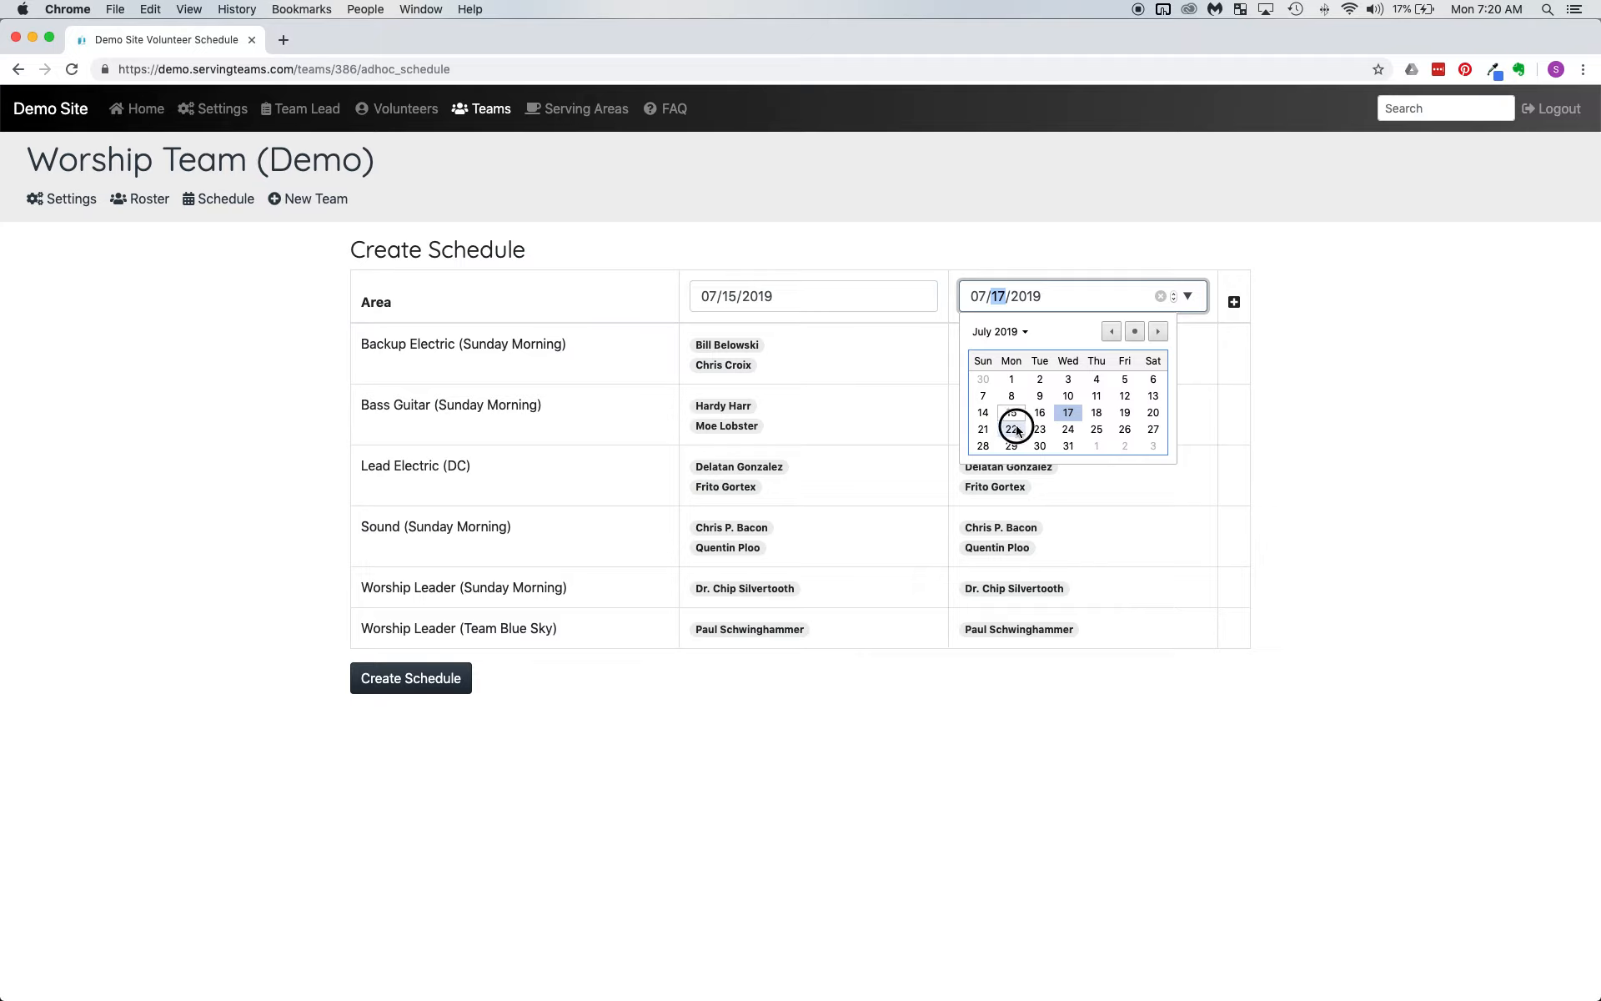
Set the first serving date to 07/14/2019 and the second to 07/21/2019, and add a third date column
{"action": "left_click", "coordinate": [847, 306]}
{"action": "left_click", "coordinate": [918, 296]}
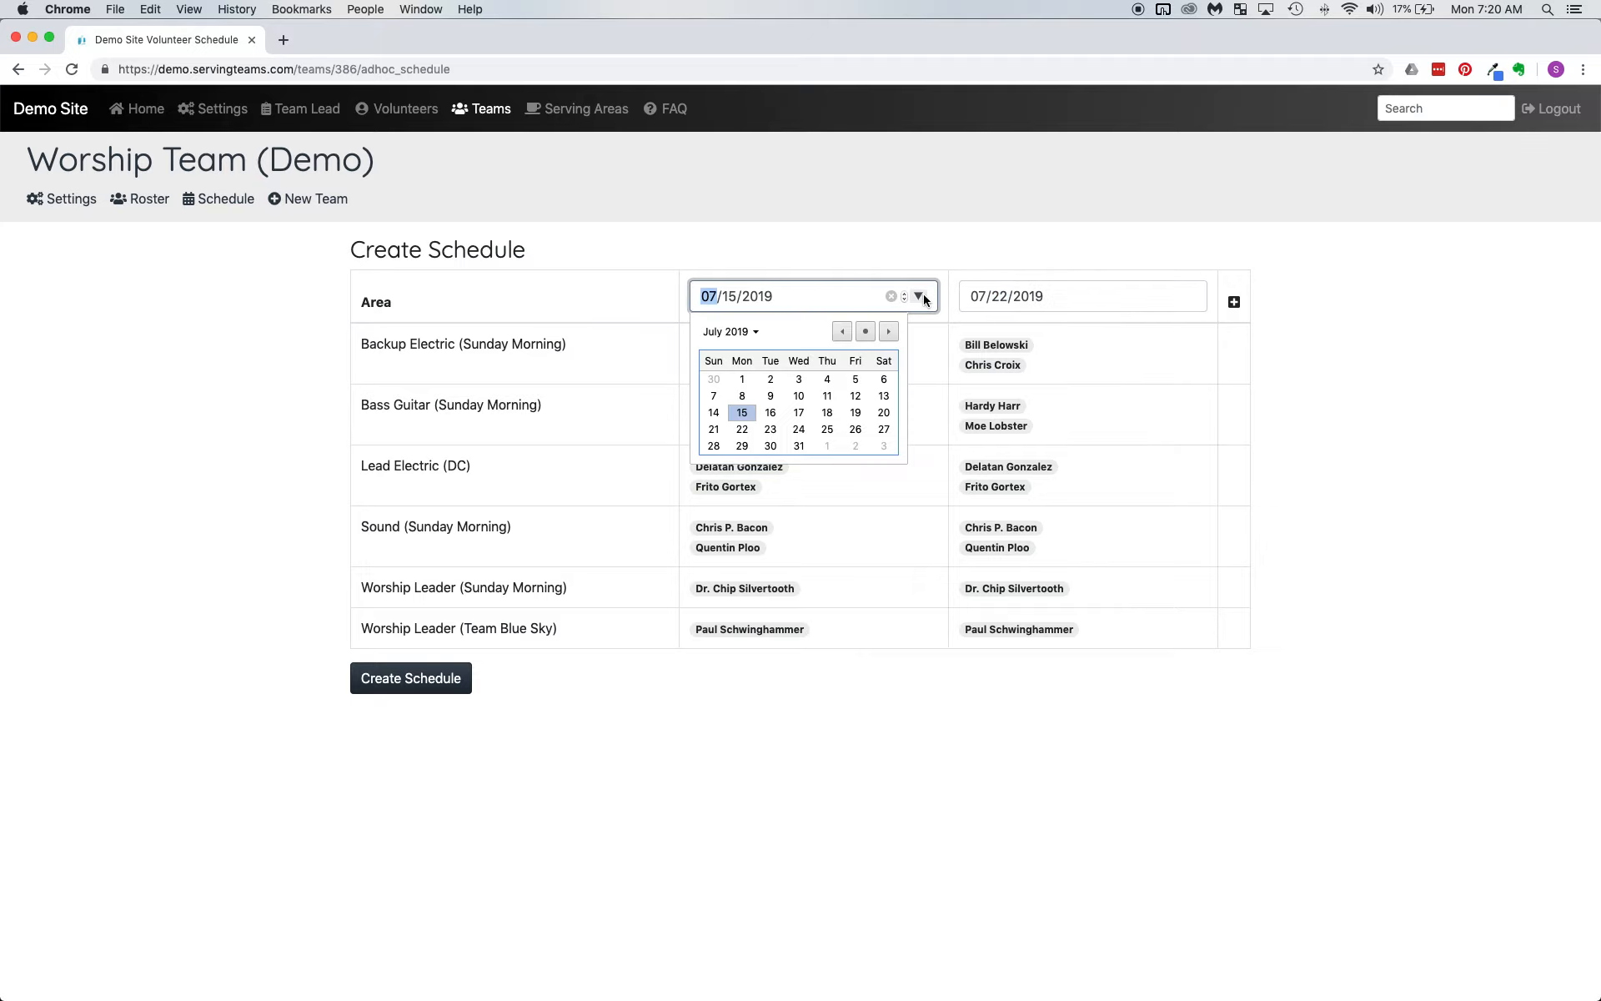
{"action": "left_click", "coordinate": [722, 412]}
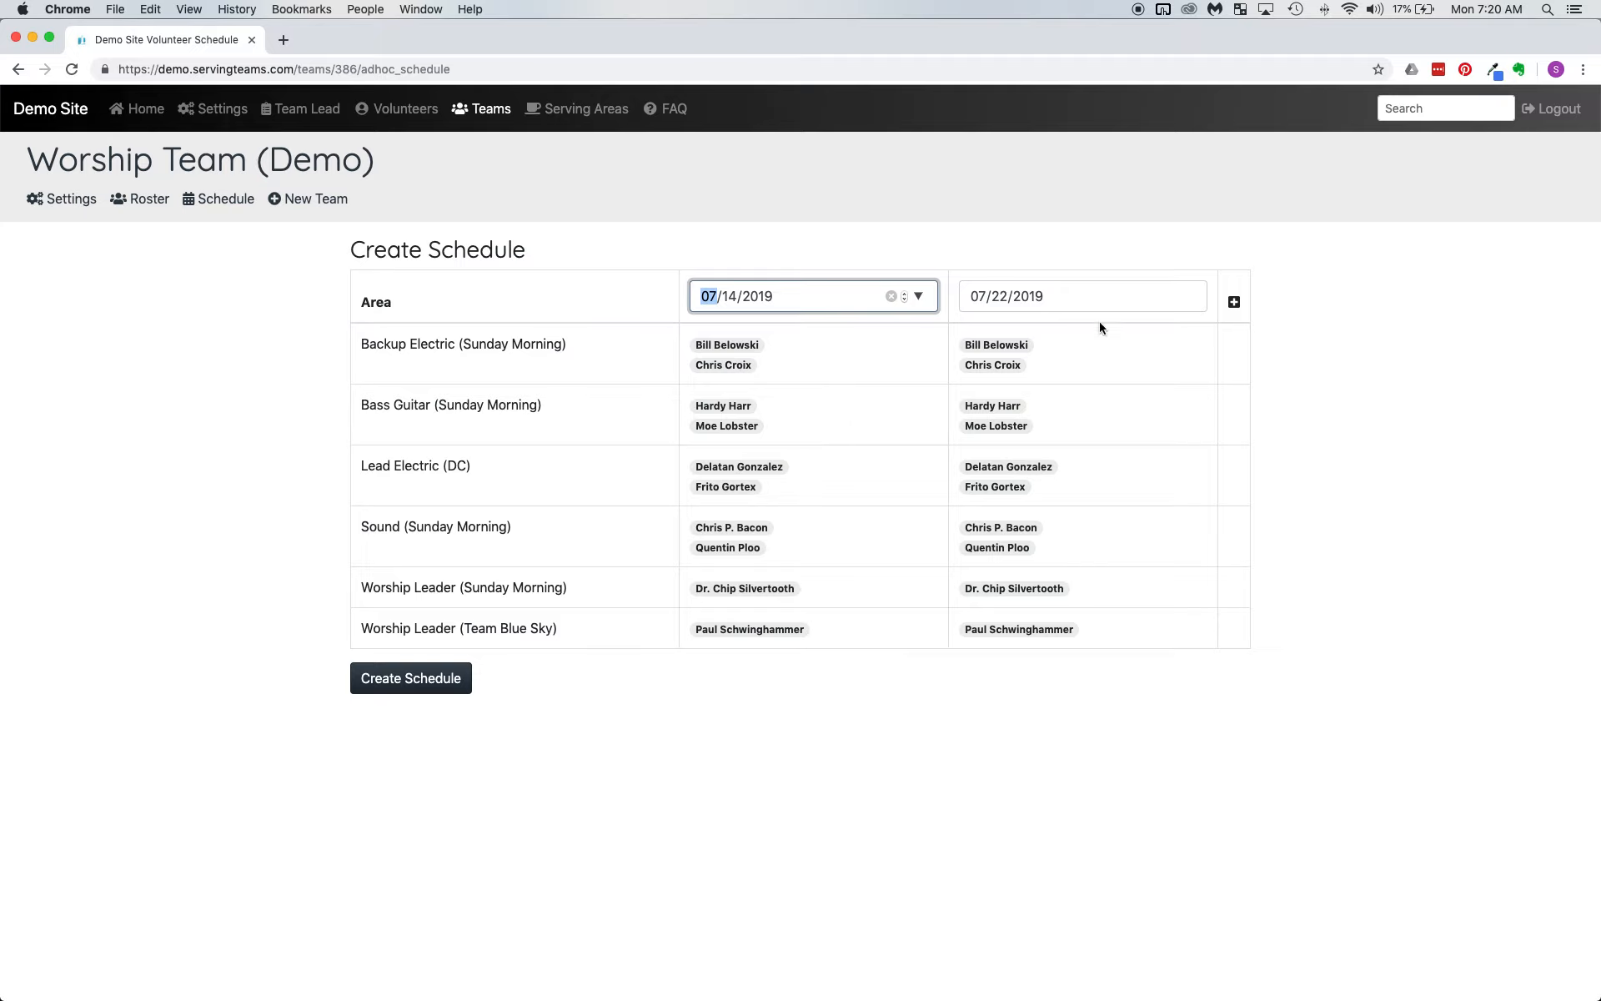
{"action": "left_click", "coordinate": [1052, 293]}
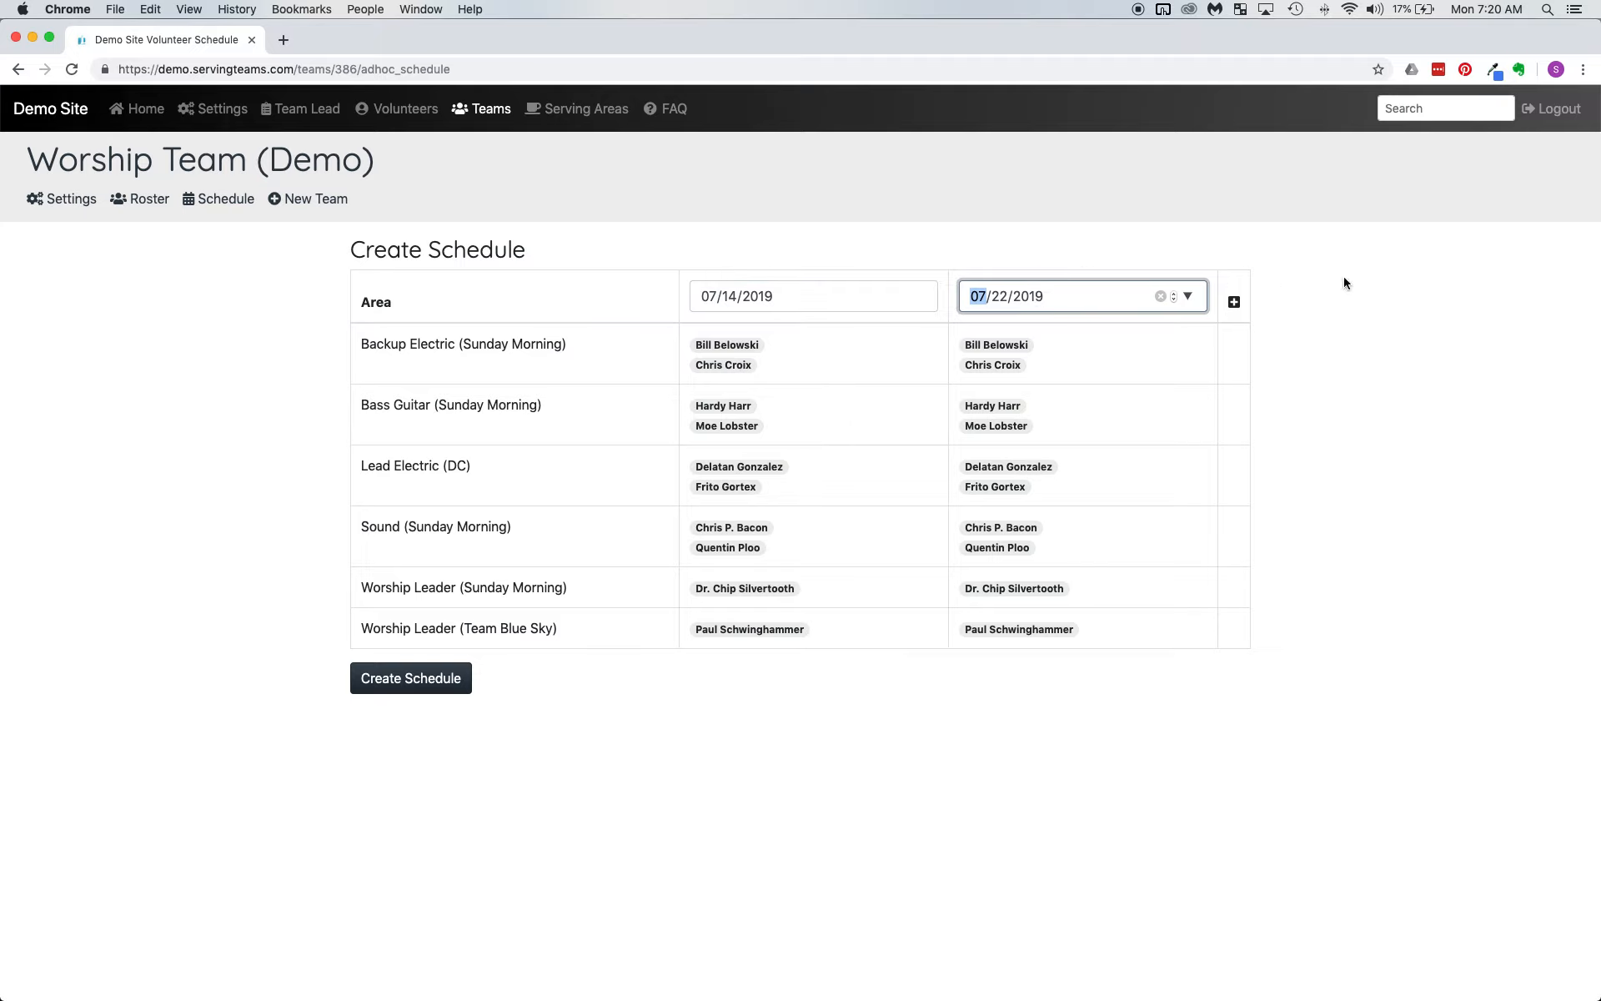
{"action": "left_click", "coordinate": [1188, 295]}
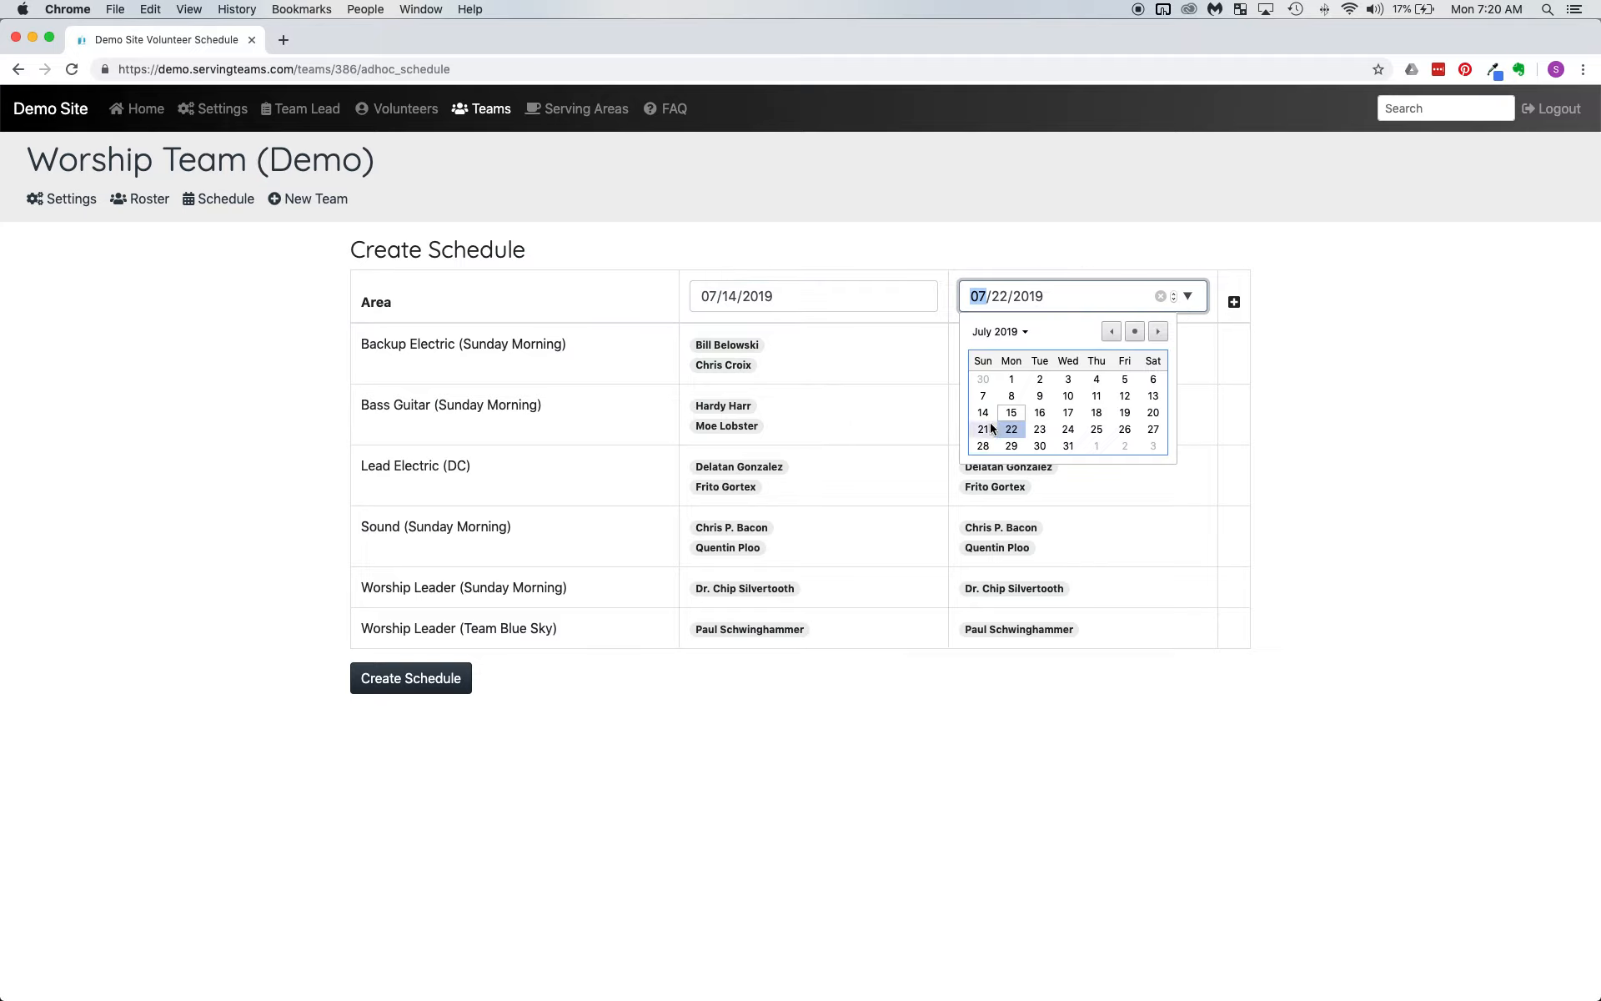
{"action": "left_click", "coordinate": [987, 426]}
{"action": "left_click", "coordinate": [868, 233]}
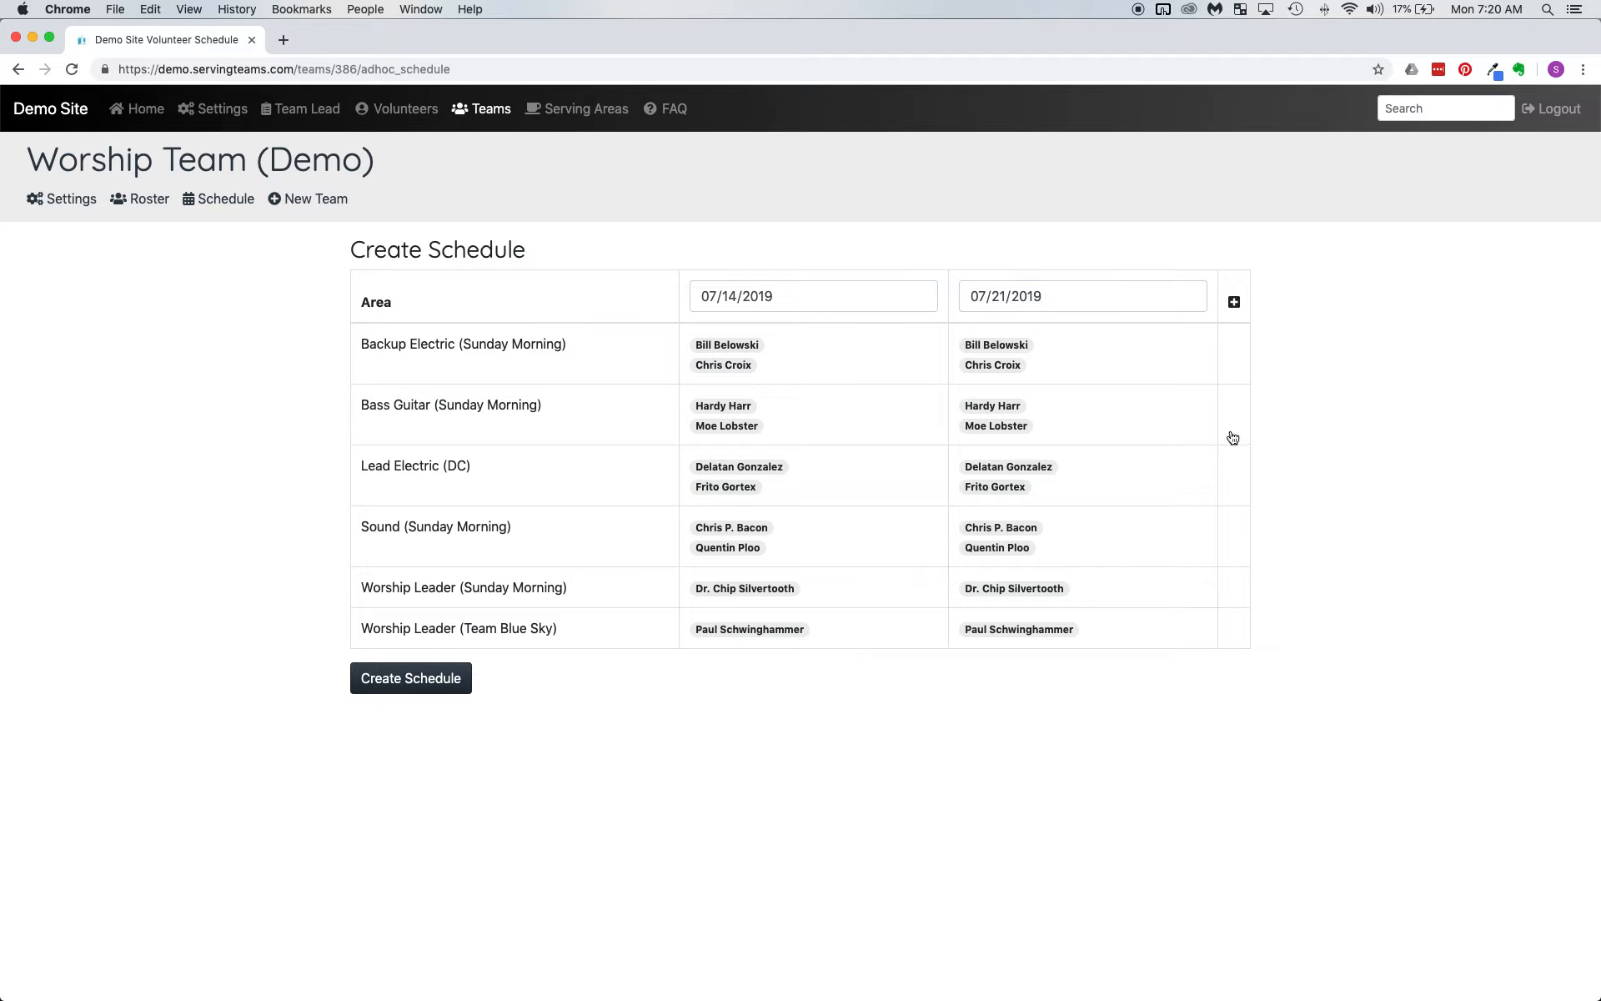
{"action": "left_click", "coordinate": [1234, 303]}
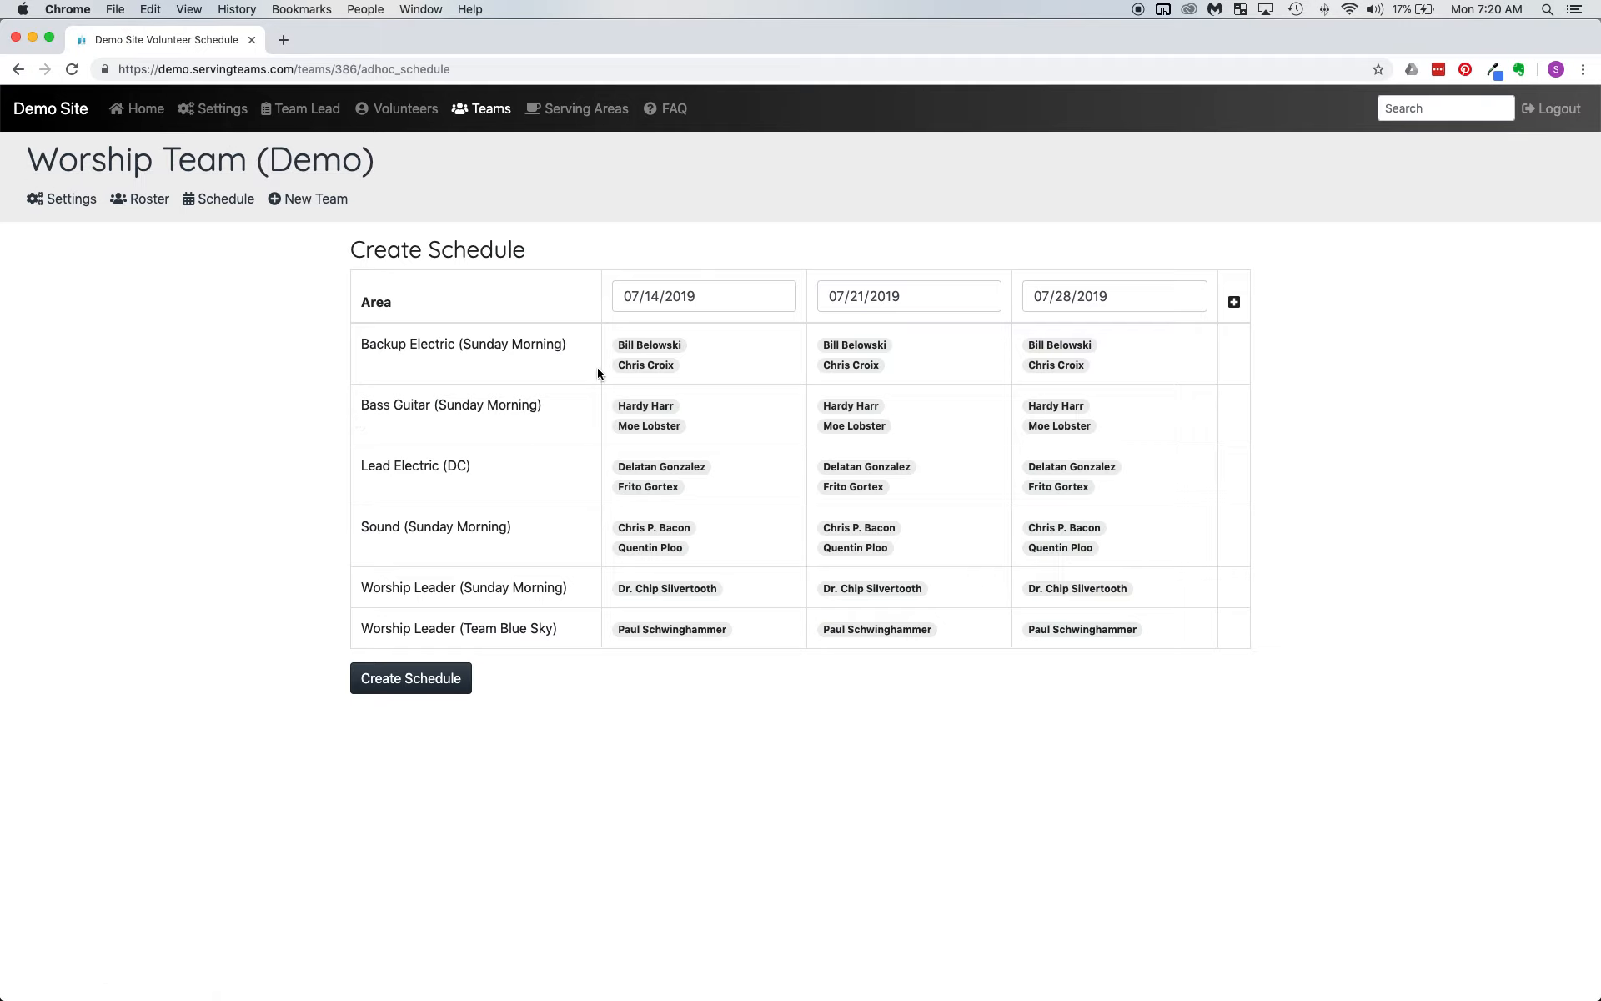
Schedule Backup Electric's first volunteer for 07/14 and 07/21, second for 07/28; Bass Guitar's second for 07/14, first for 07/21 and 07/28
{"action": "left_click", "coordinate": [658, 346]}
{"action": "left_click", "coordinate": [828, 407]}
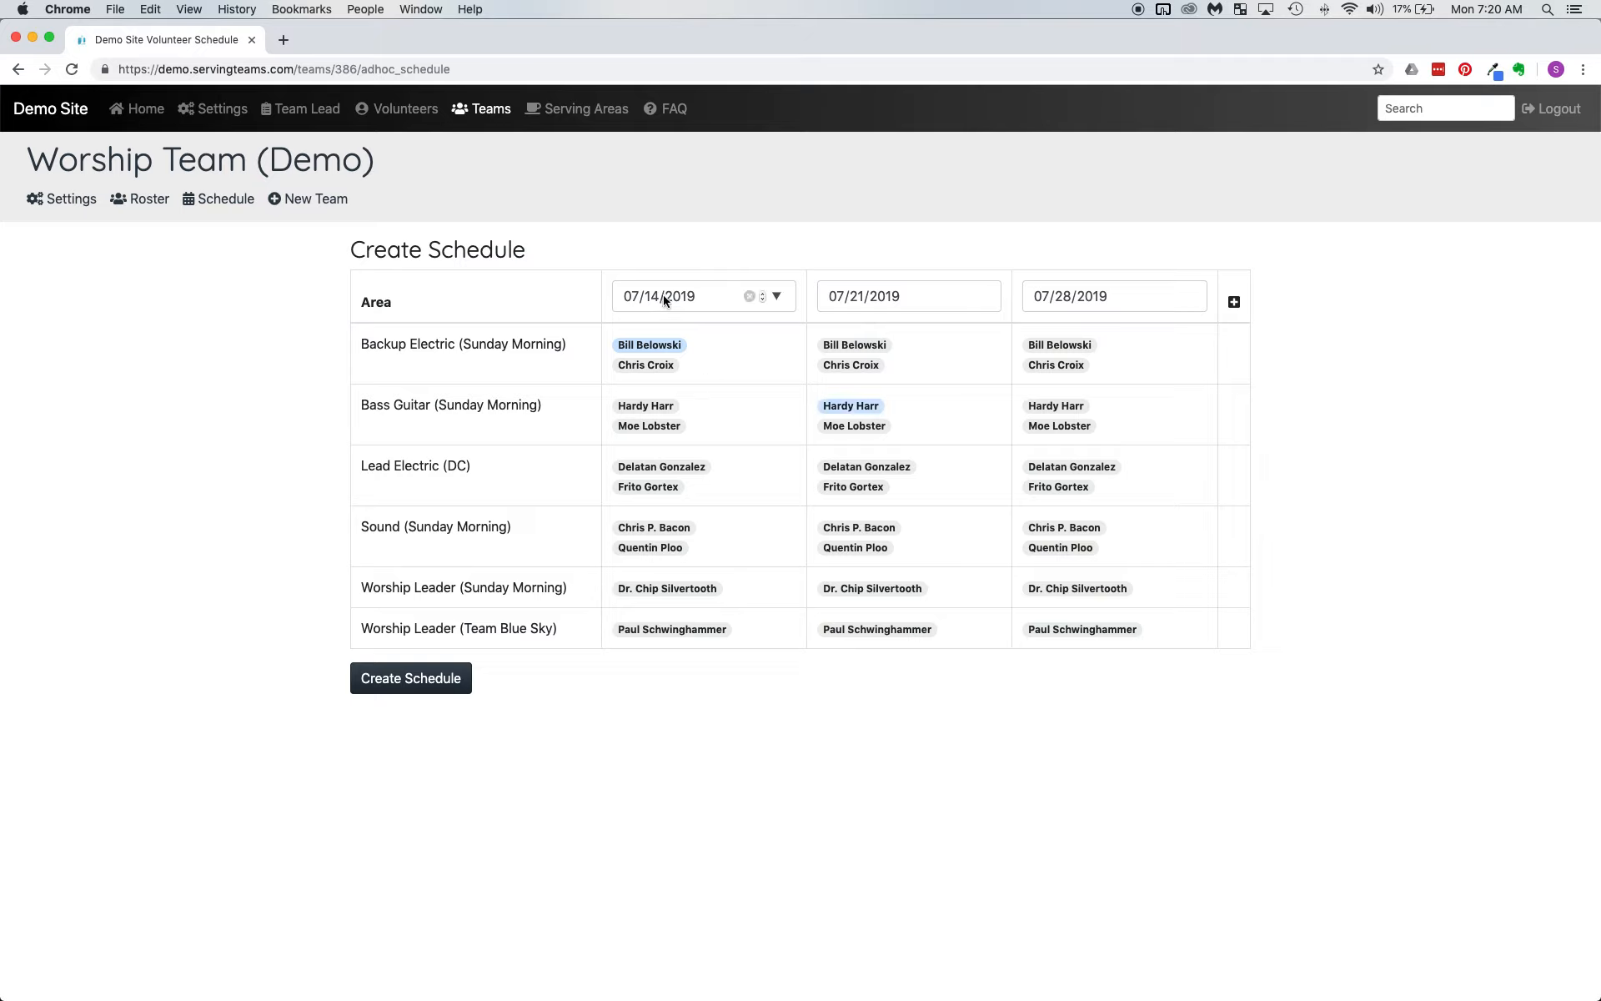
{"action": "left_click", "coordinate": [869, 347]}
{"action": "left_click", "coordinate": [1056, 365]}
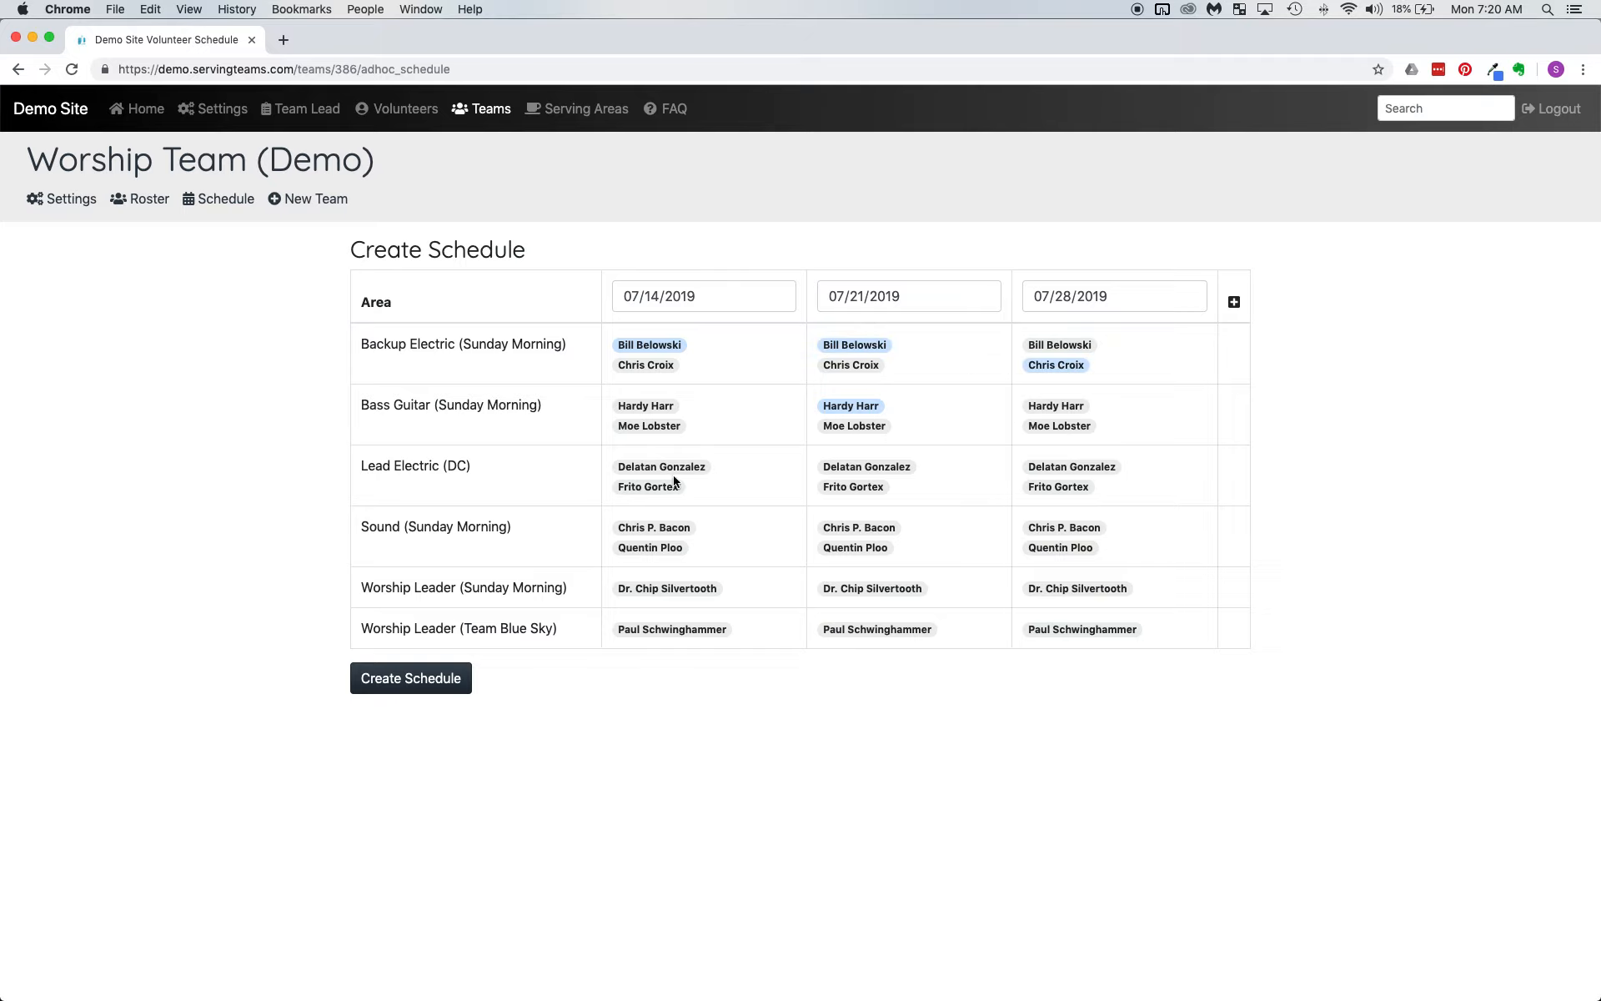
{"action": "left_click", "coordinate": [645, 430]}
{"action": "left_click", "coordinate": [1043, 409]}
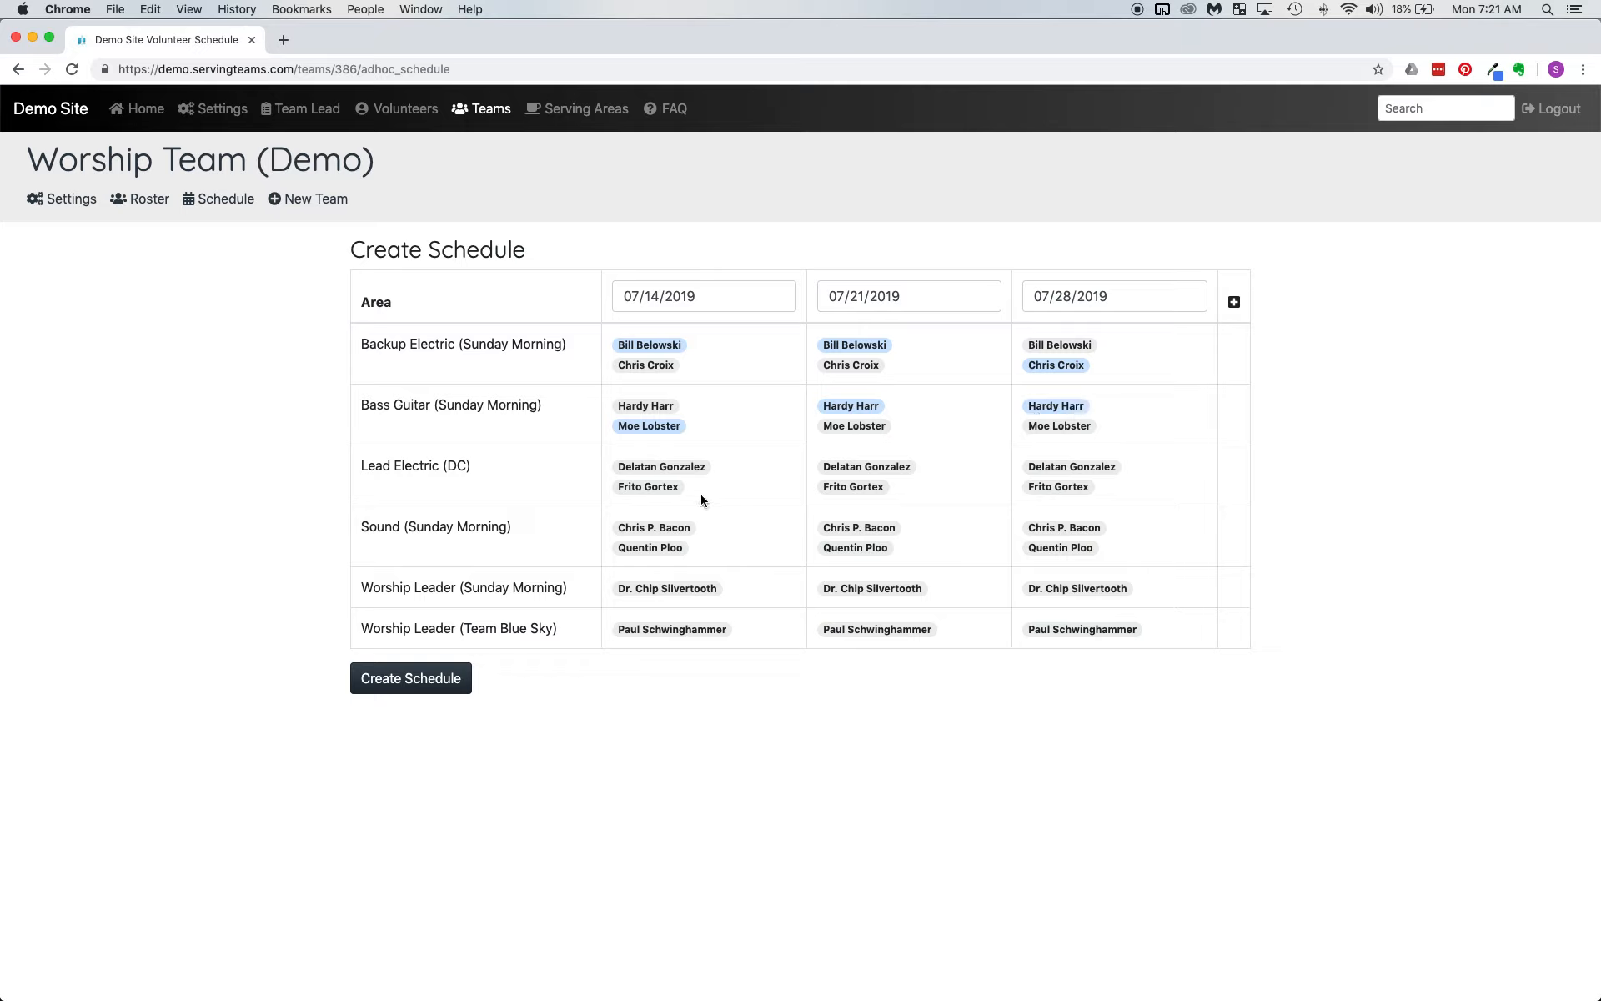
Schedule Lead Electric's second listed volunteer for all three dates; Sound's first listed volunteer for 07/14 and 07/21, and second for 07/28
{"action": "left_click", "coordinate": [667, 492]}
{"action": "left_click", "coordinate": [868, 492]}
{"action": "left_click", "coordinate": [1046, 488]}
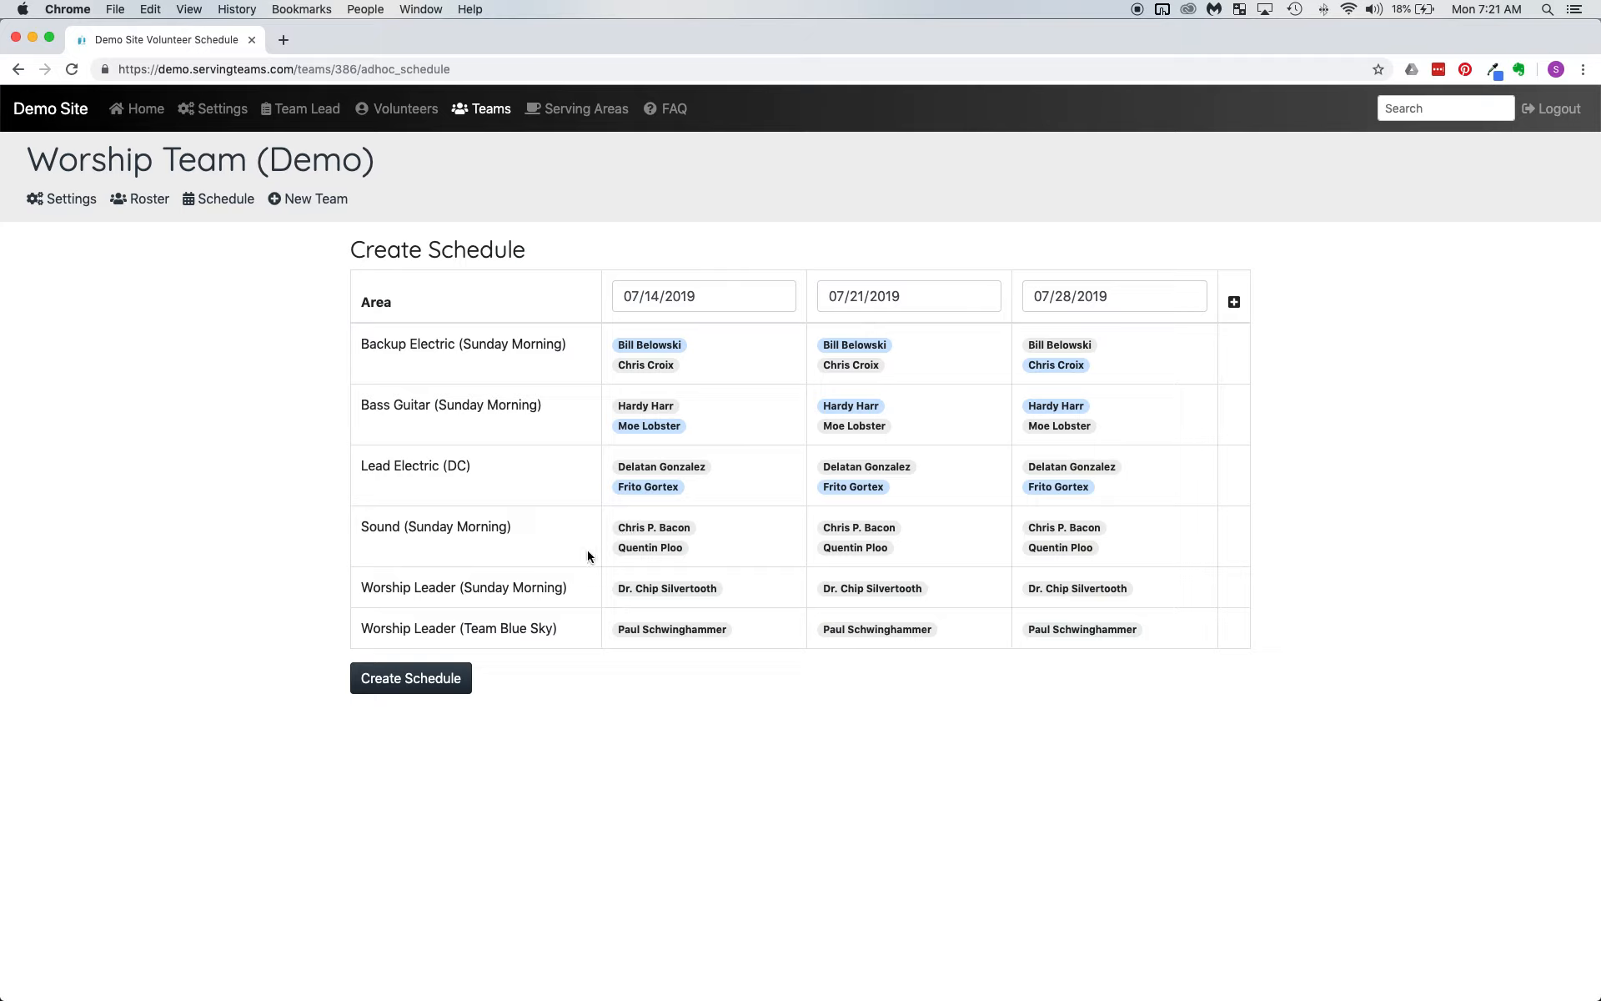
{"action": "left_click", "coordinate": [664, 531]}
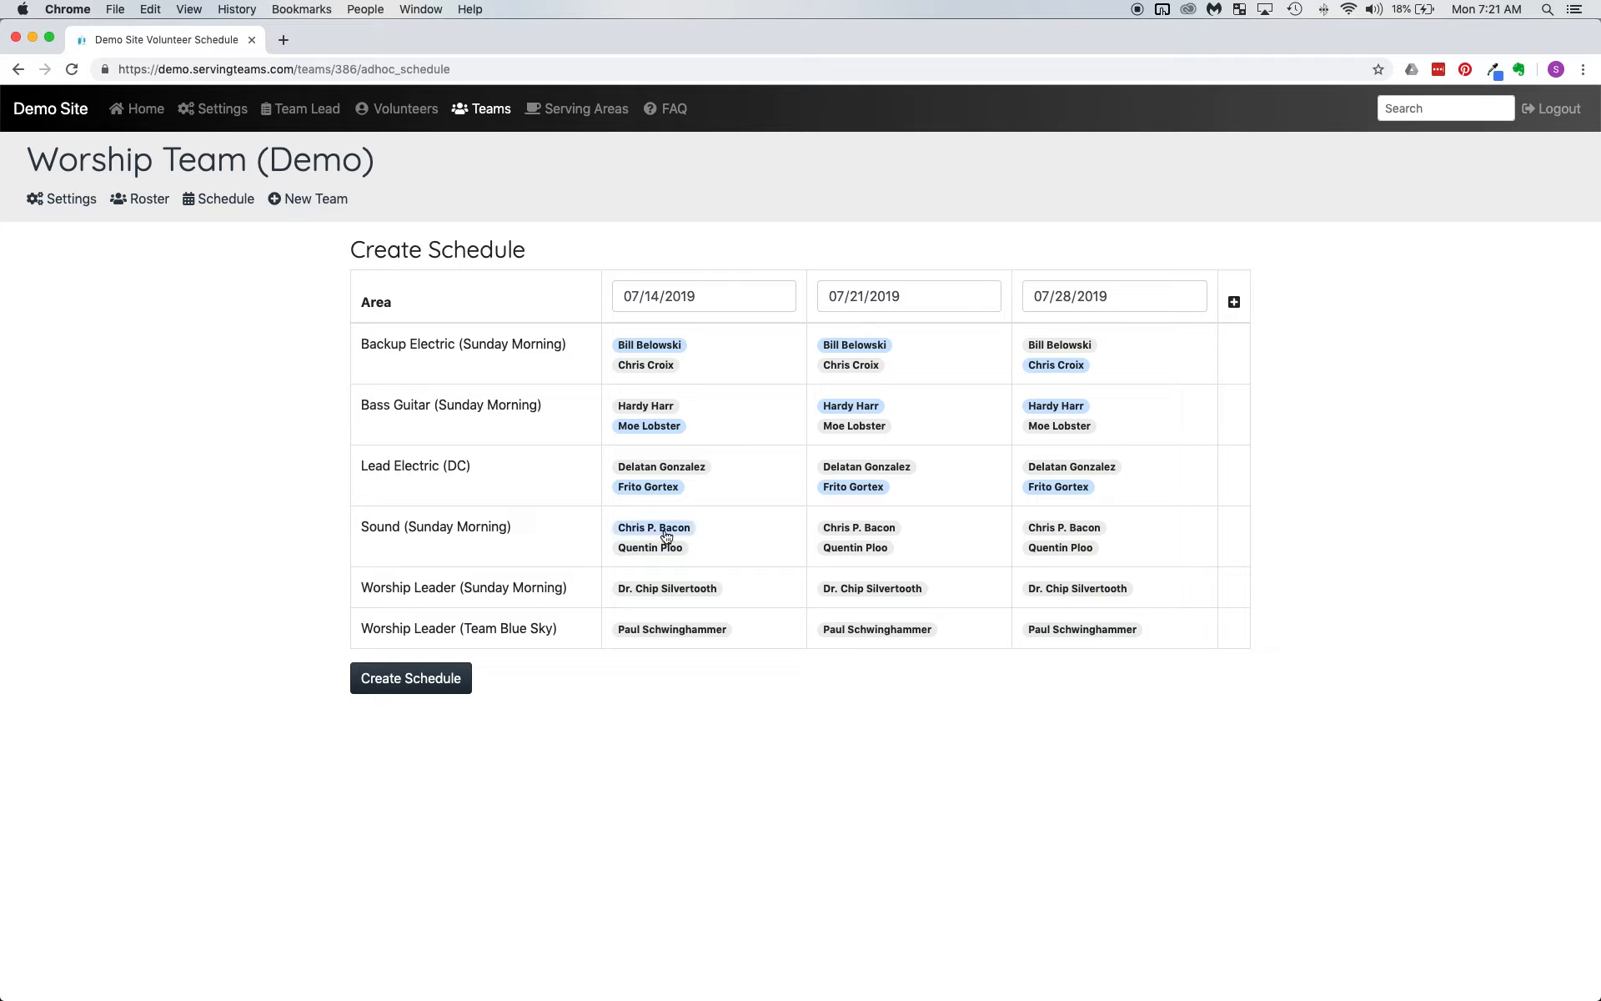
{"action": "left_click", "coordinate": [867, 530]}
{"action": "left_click", "coordinate": [1049, 549]}
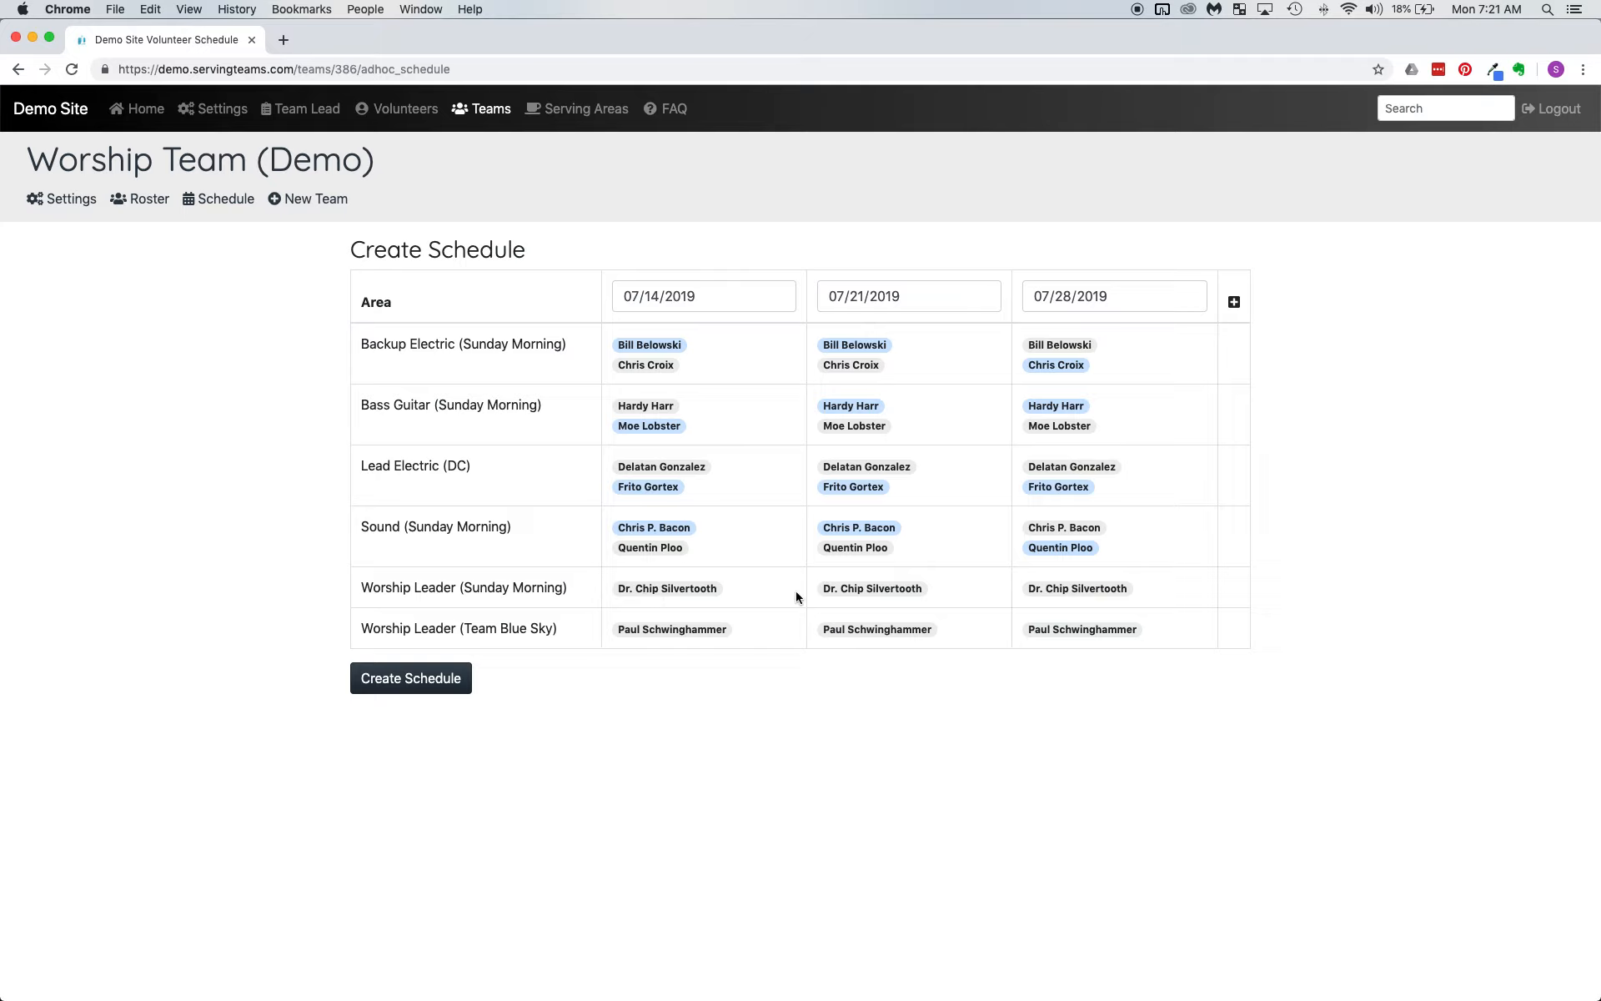
Schedule the Worship Leader (Sunday Morning) volunteer for all three dates and create the team's schedule
{"action": "left_click", "coordinate": [672, 591]}
{"action": "left_click", "coordinate": [872, 592]}
{"action": "left_click", "coordinate": [1059, 590]}
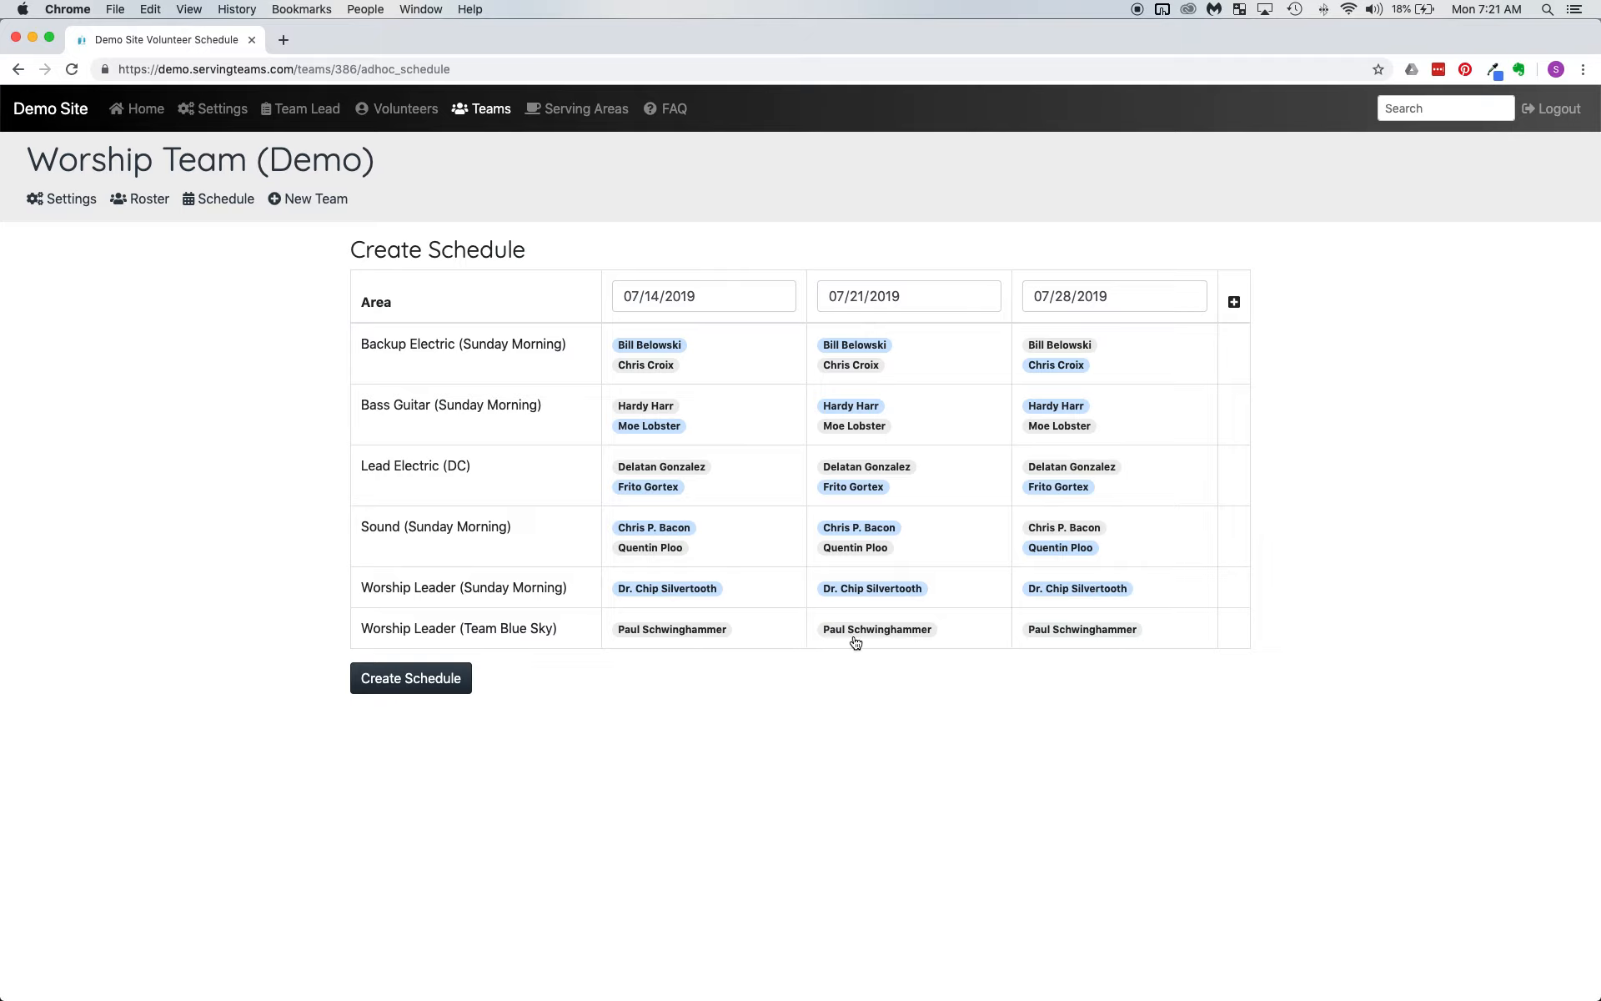
{"action": "left_click", "coordinate": [423, 686]}
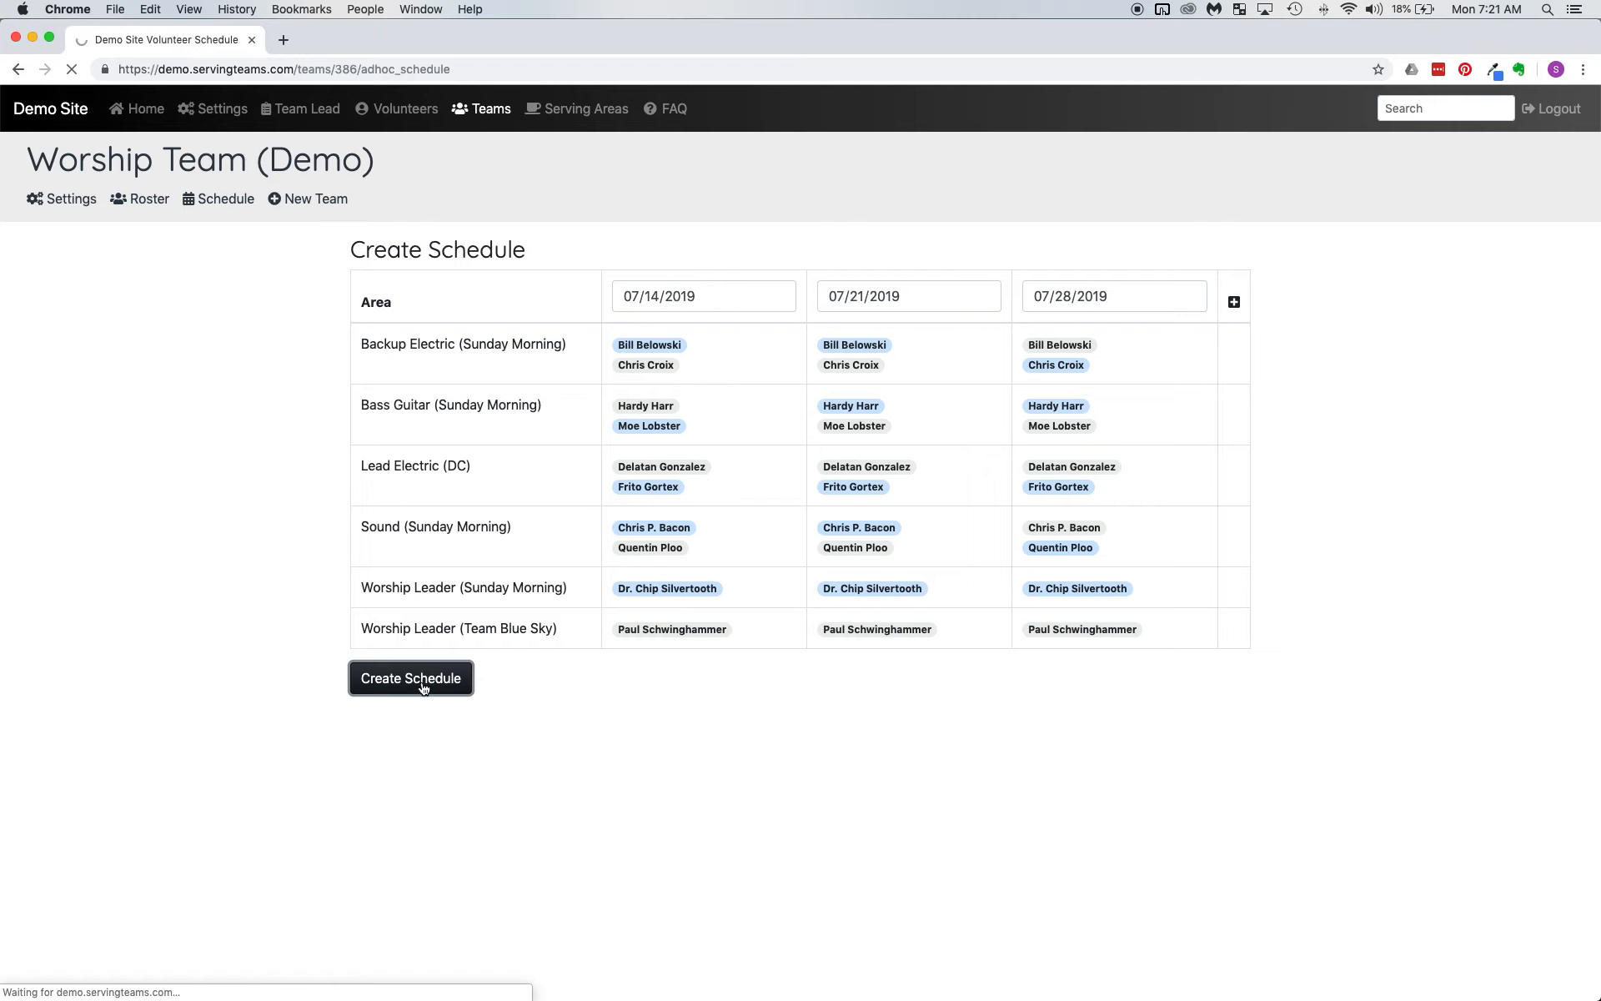
{"action": "scroll", "coordinate": [1097, 532], "scroll_direction": "down", "scroll_amount": 5}
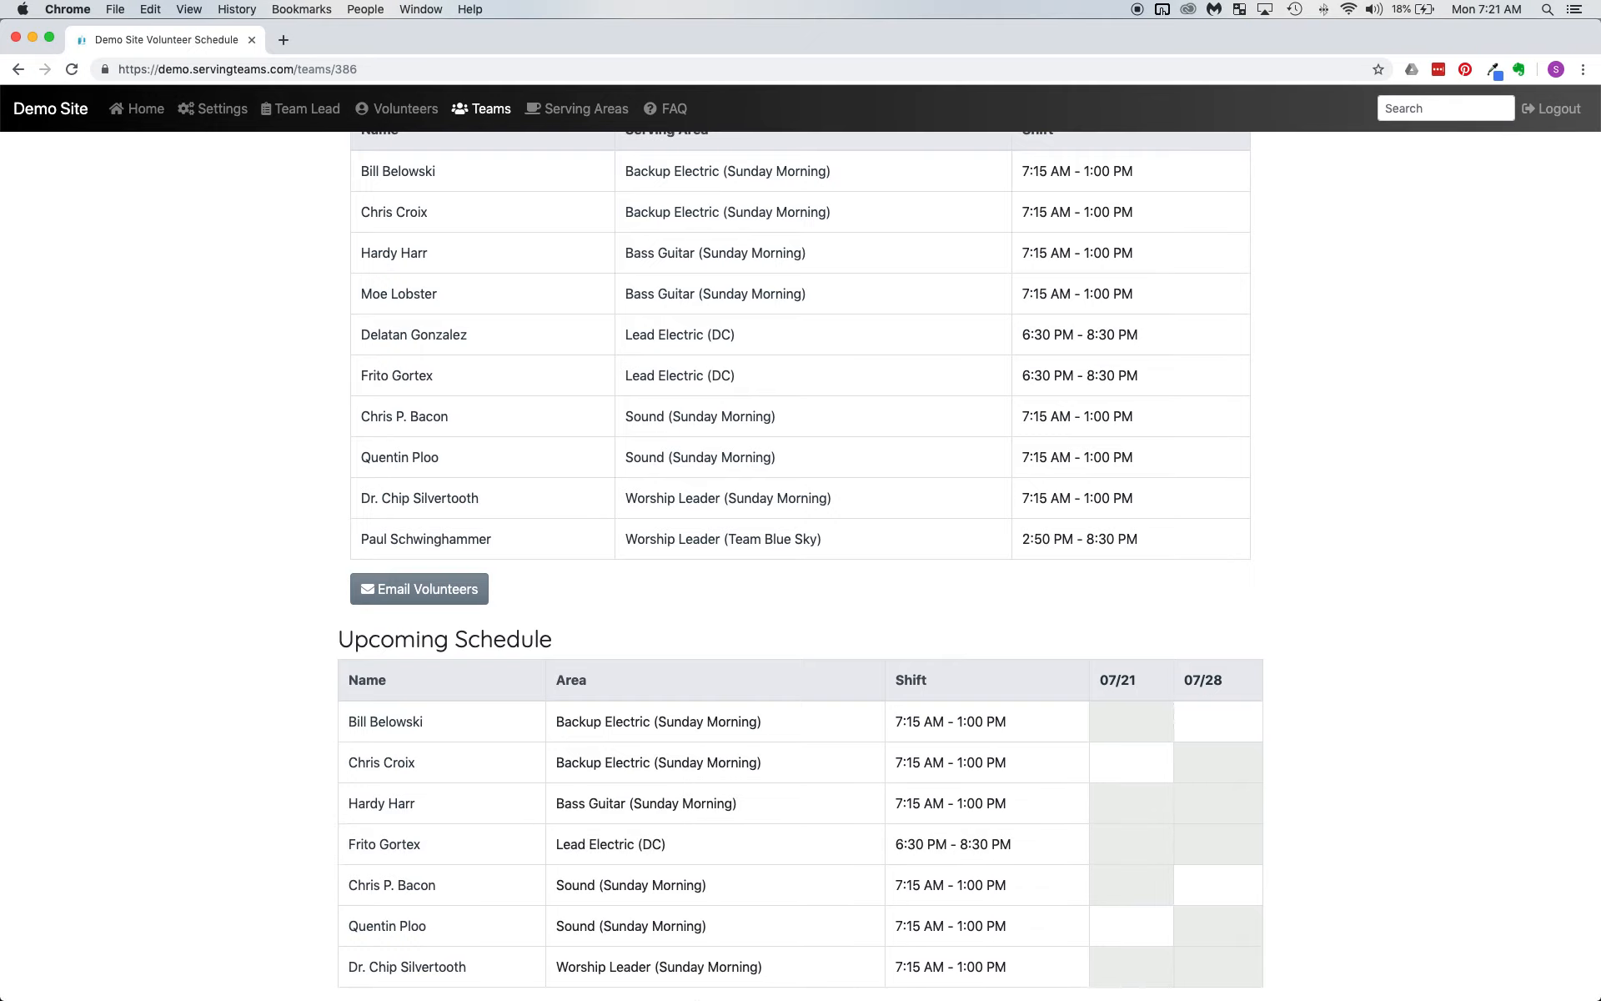
{"action": "mouse_move", "coordinate": [685, 997]}
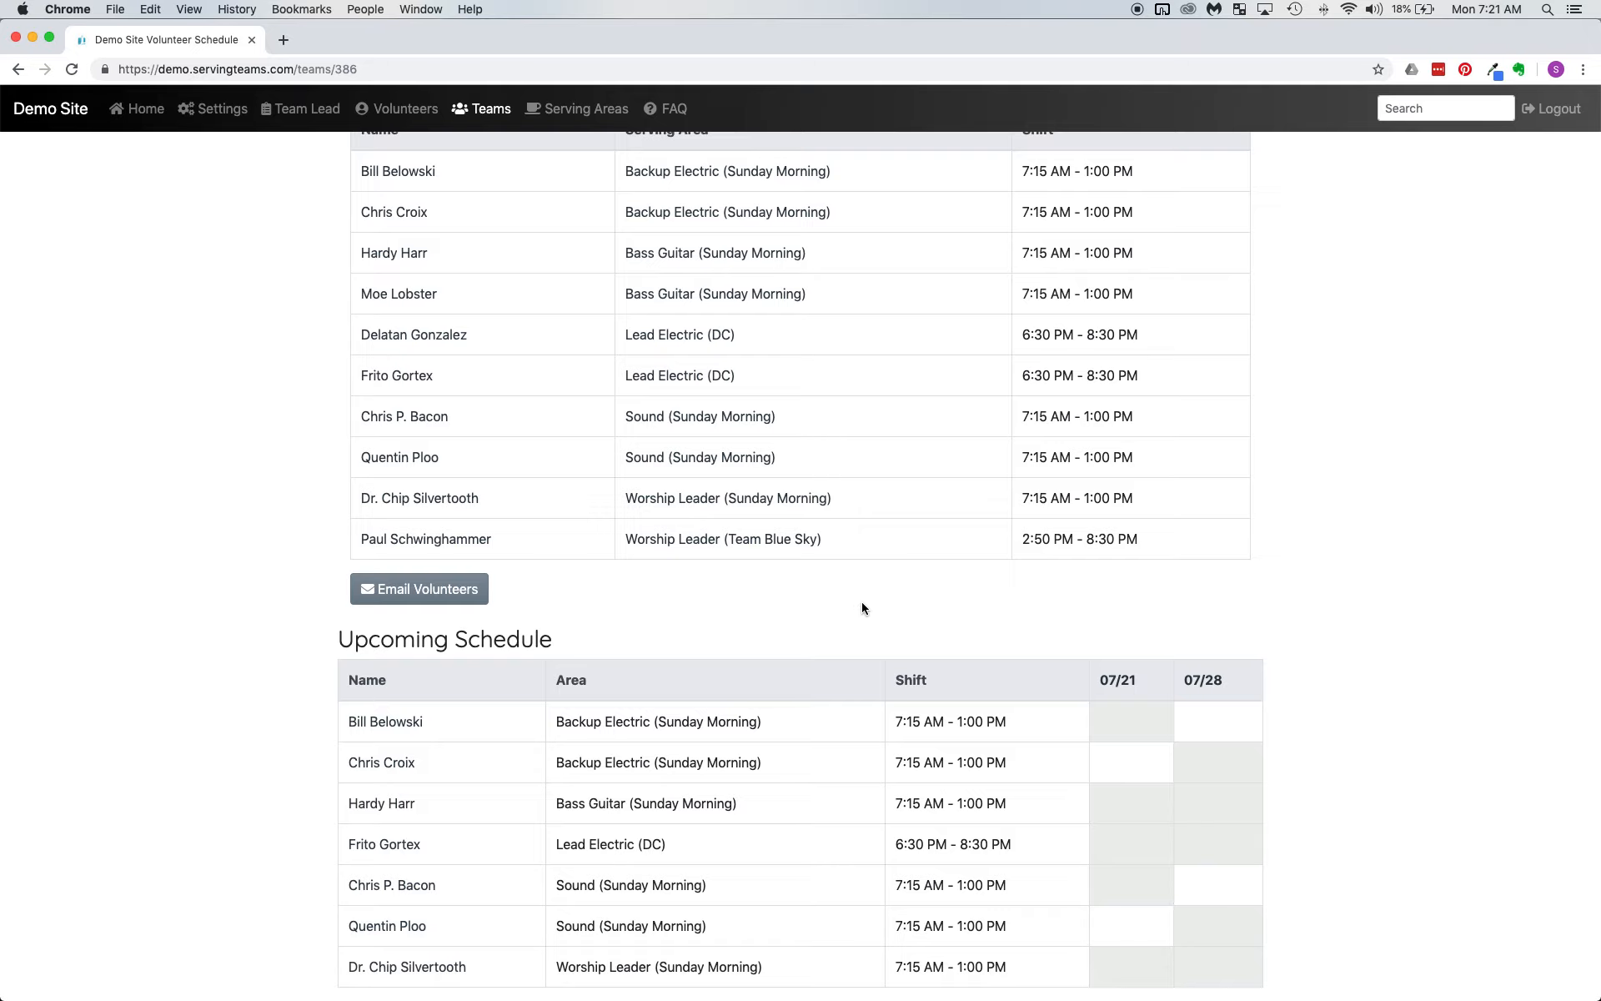